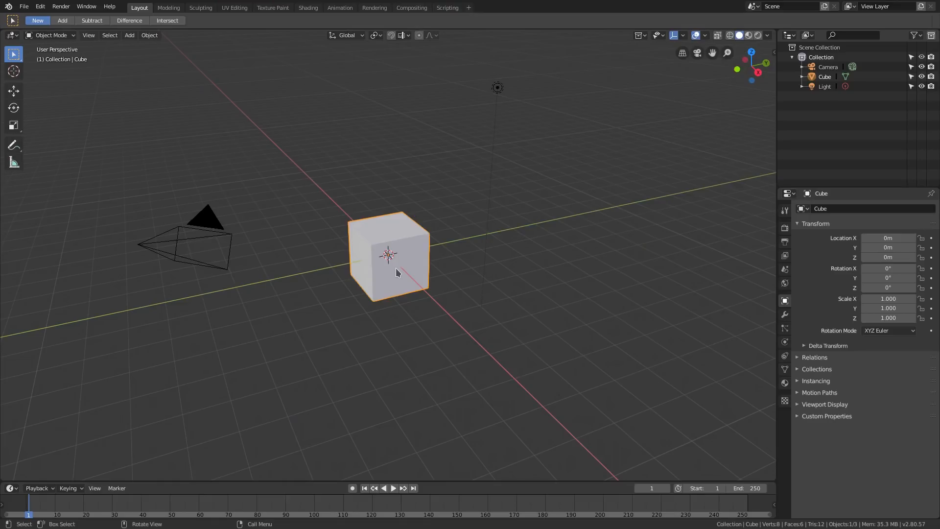
Switch the viewport to the camera's view and select the camera
middle_click_drag(336, 276, 353, 275)
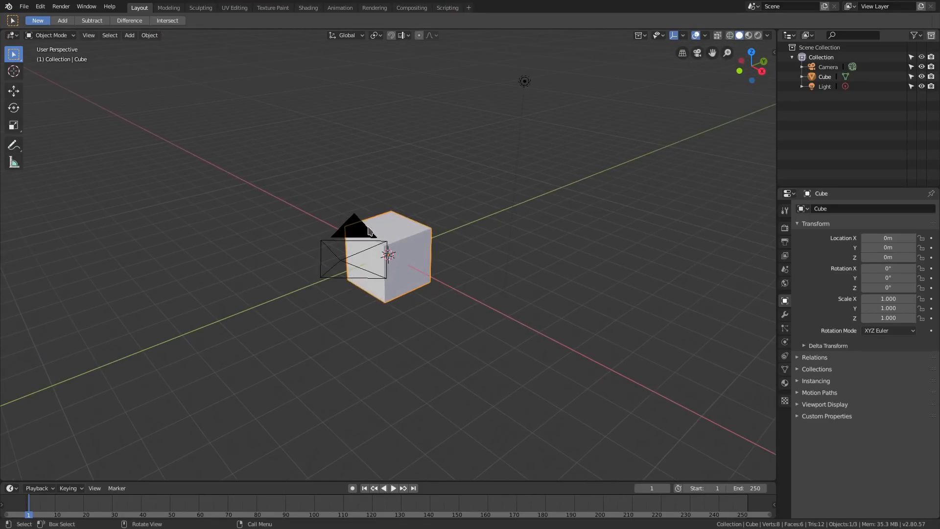
middle_click_drag(403, 225, 446, 224)
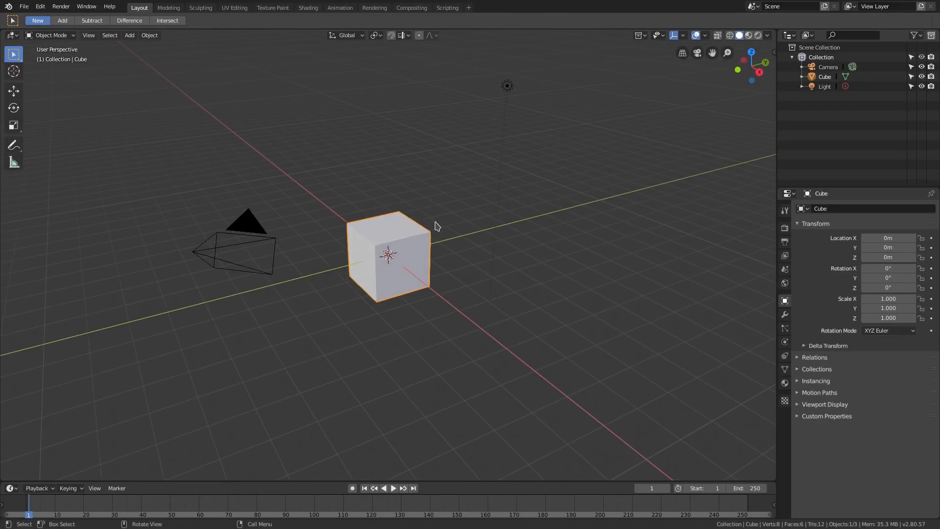
key("KP_0")
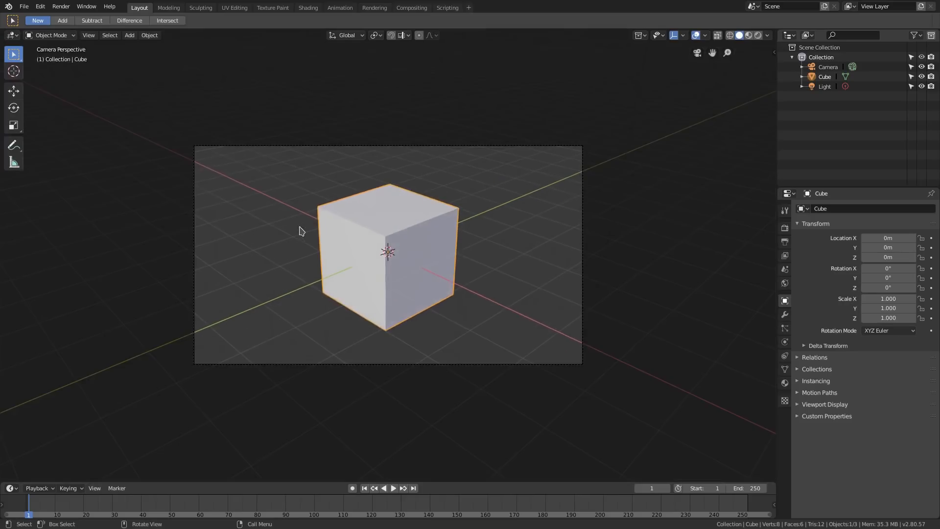
left_click(503, 146)
Set the render output resolution to 2000 px in X and 2000 px in Y
left_click(784, 228)
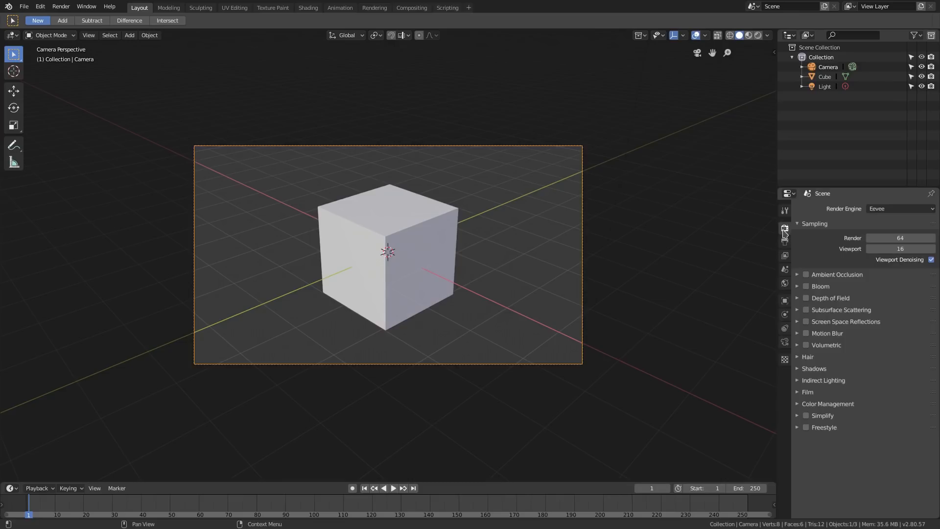
left_click(785, 242)
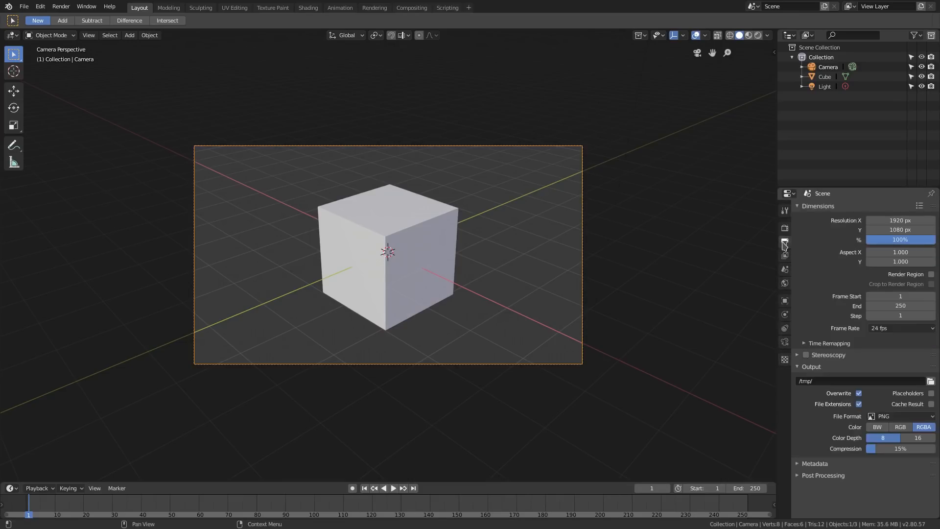
left_click(900, 221)
left_click(900, 230)
type("200")
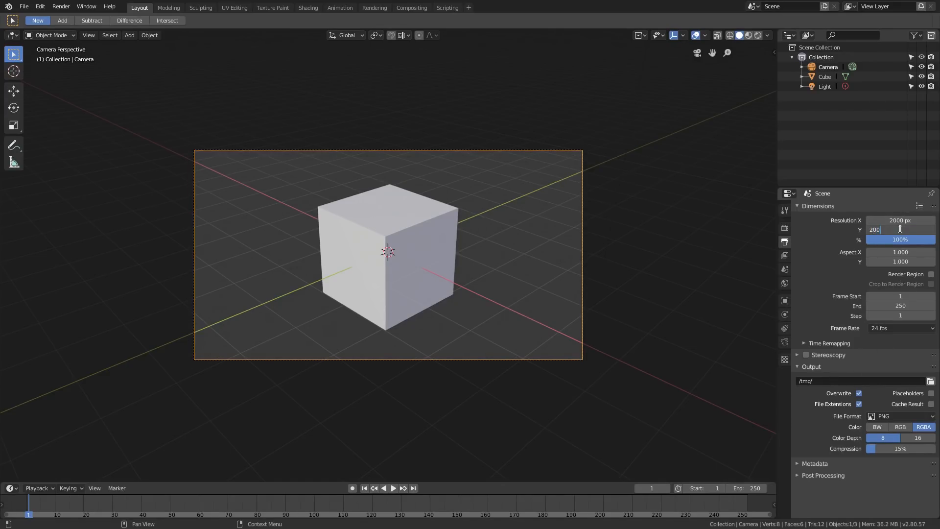
type("0")
key("Return")
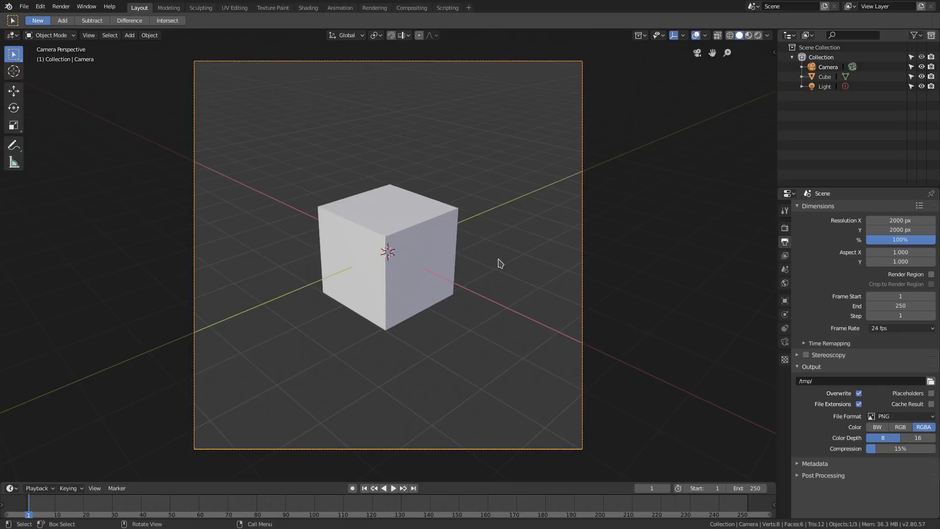
Change the camera's lens type to Orthographic
left_click(785, 342)
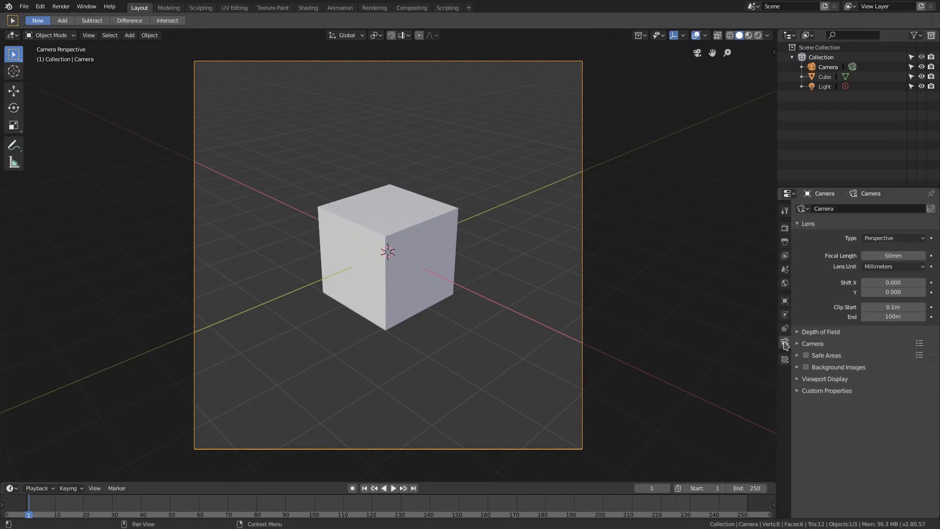
left_click(894, 238)
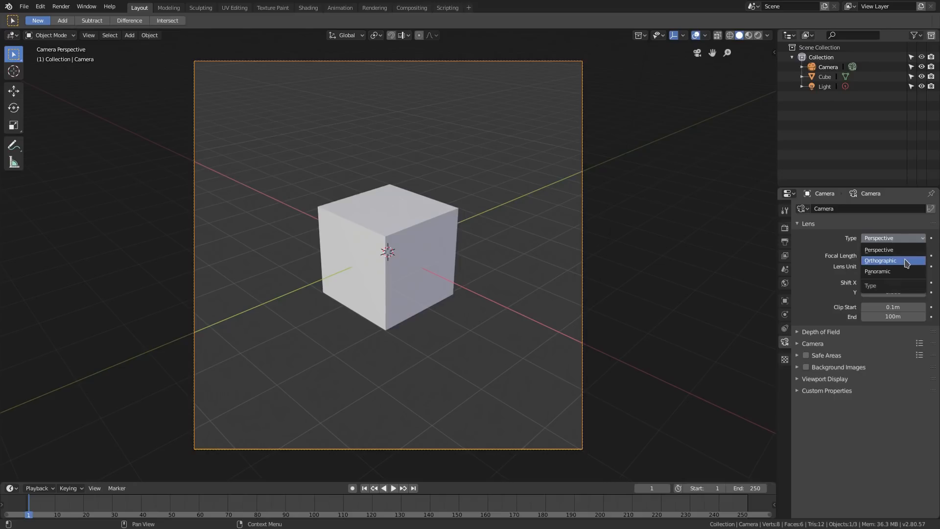
left_click(906, 263)
Scale the cube up to nearly fill the camera frame's width and flatten it along Z into a thin slab
left_click(438, 241)
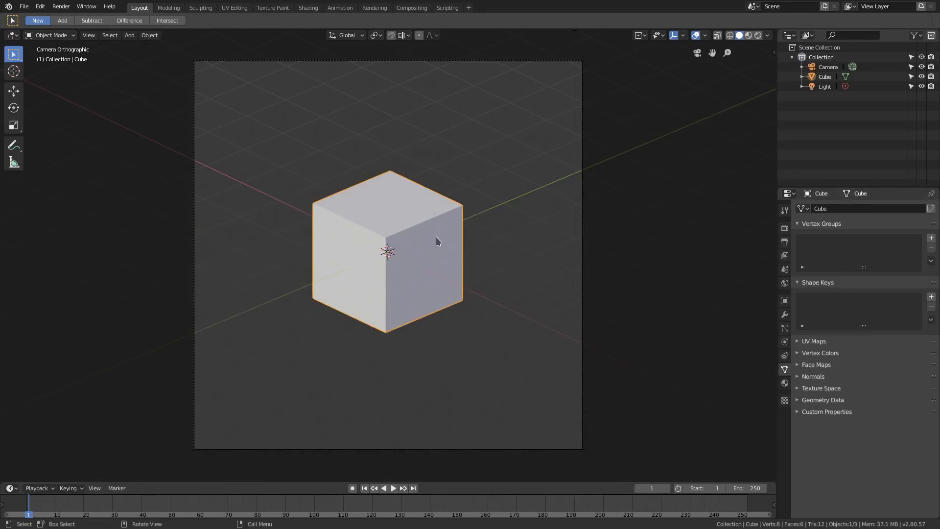
key("s")
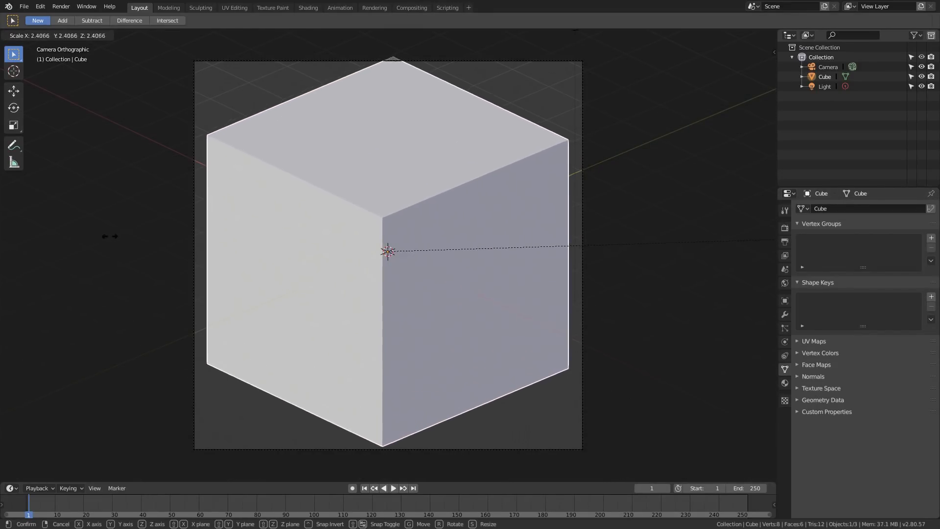
left_click(369, 199)
key("s")
key("z")
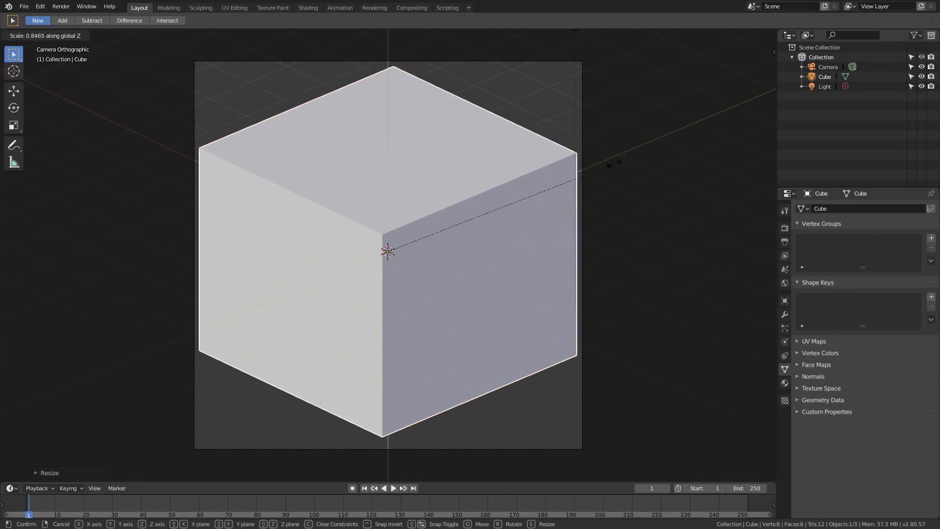
left_click(399, 228)
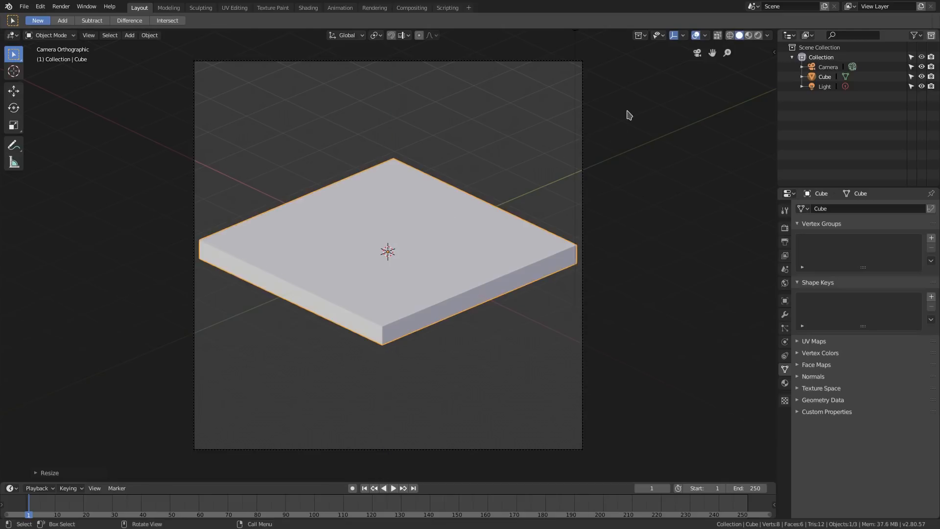
Lower the slab along Z into the bottom half of the camera frame and scale it down to about 0.79
key("g")
key("z")
left_click(621, 187)
key("s")
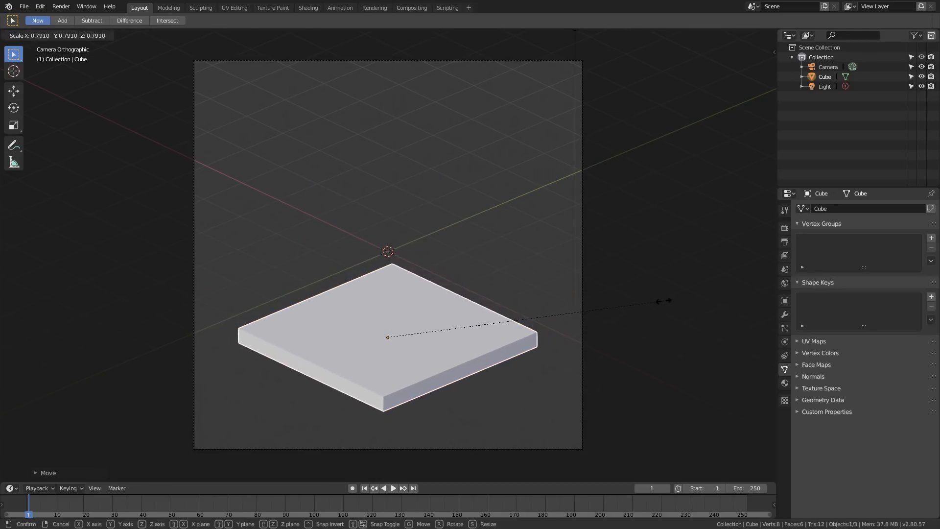
left_click(664, 301)
Make the slab slightly thicker and raise it about 0.26 m along the Z axis
key("s")
left_click(709, 273)
key("g")
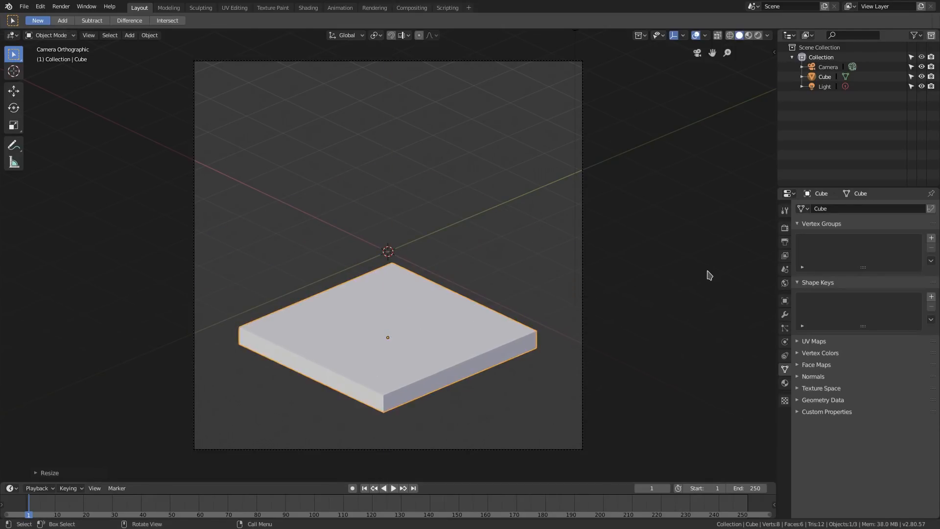
key("z")
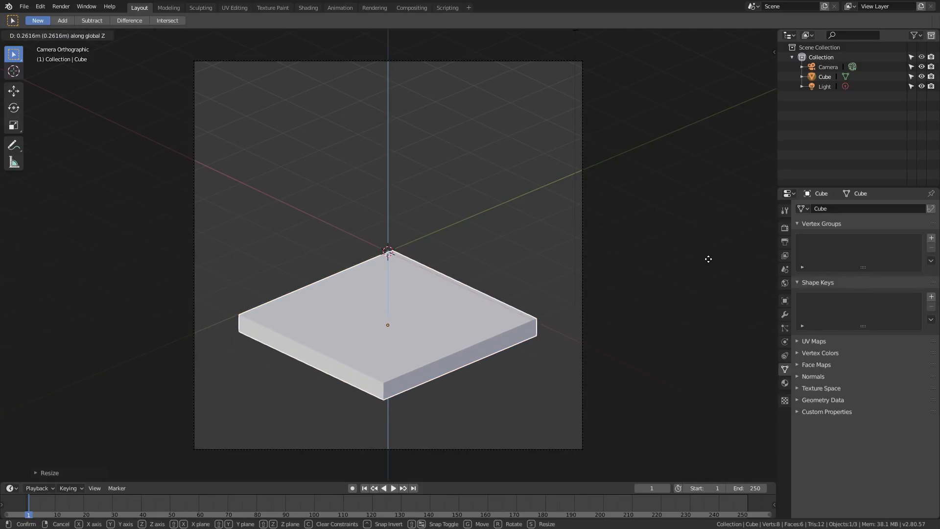
left_click(709, 259)
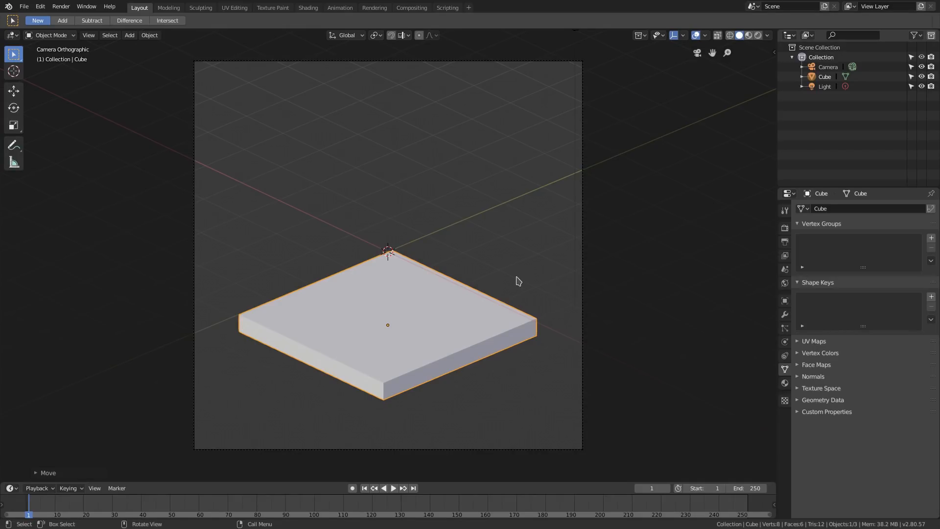
Apply the slab's scale and open its mesh in Edit Mode
middle_click_drag(471, 274, 470, 195)
left_click(149, 35)
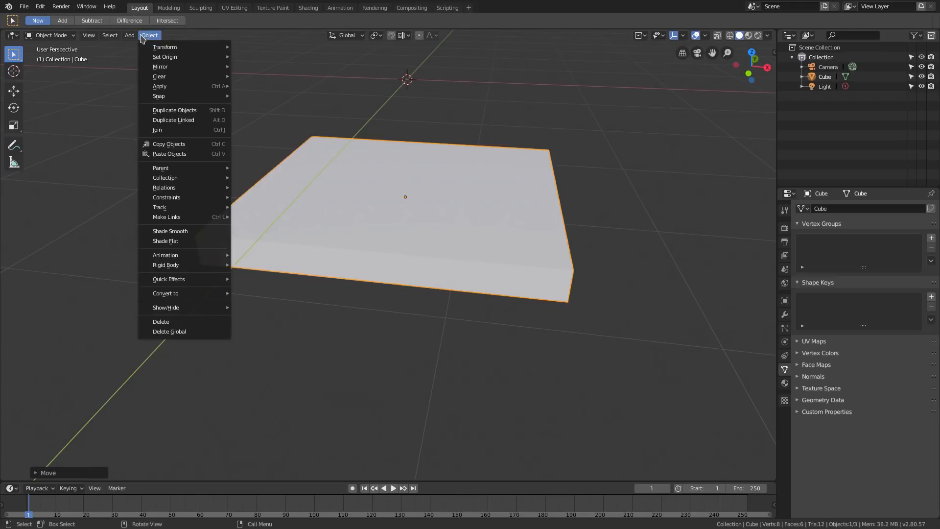
mouse_move(175, 87)
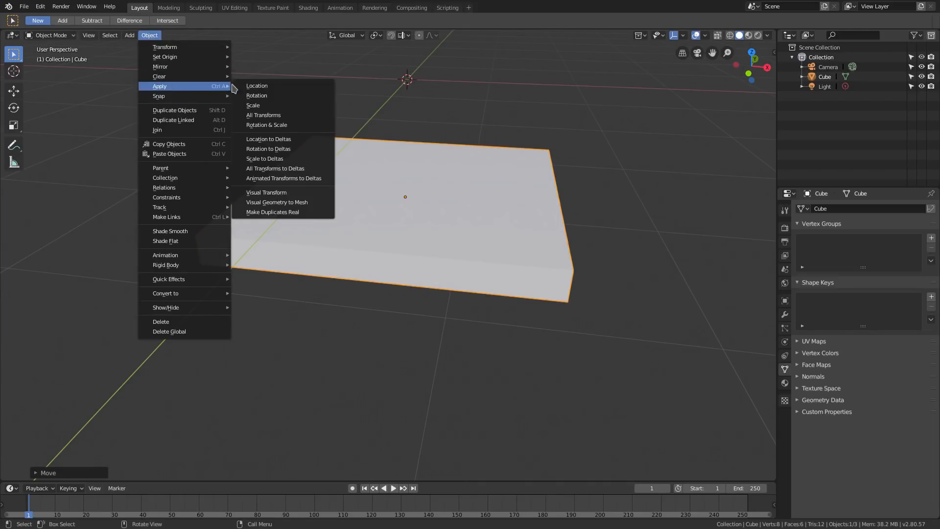
left_click(297, 111)
middle_click_drag(571, 260, 563, 256)
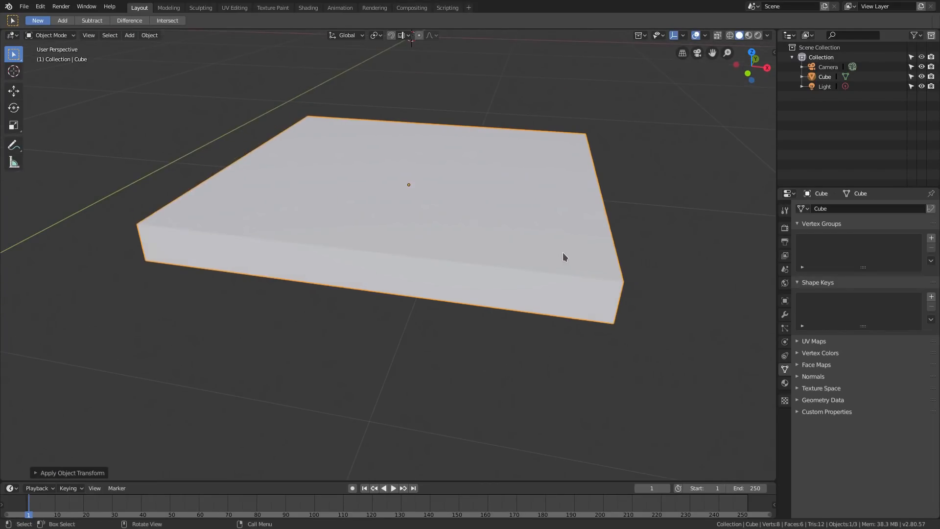
key("Tab")
Try subdividing the whole slab mesh three times
middle_click_drag(542, 219, 531, 223)
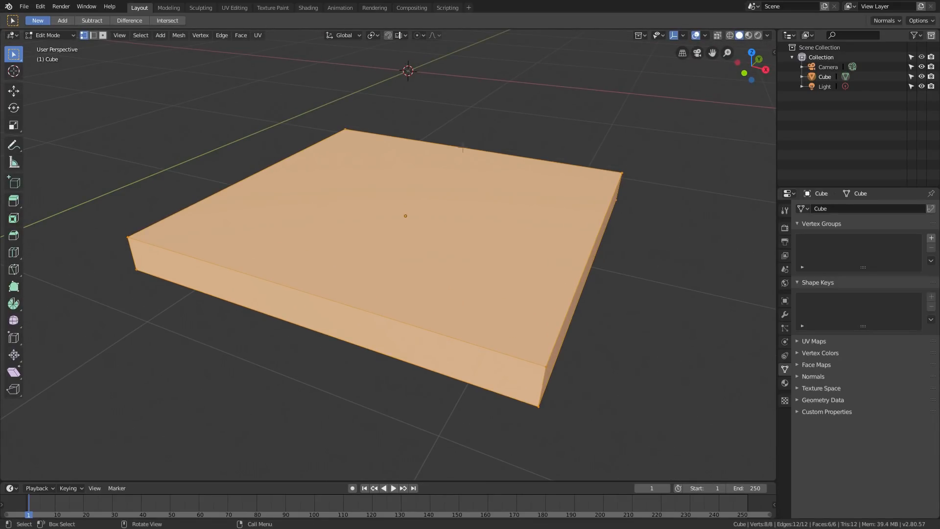
right_click(502, 145)
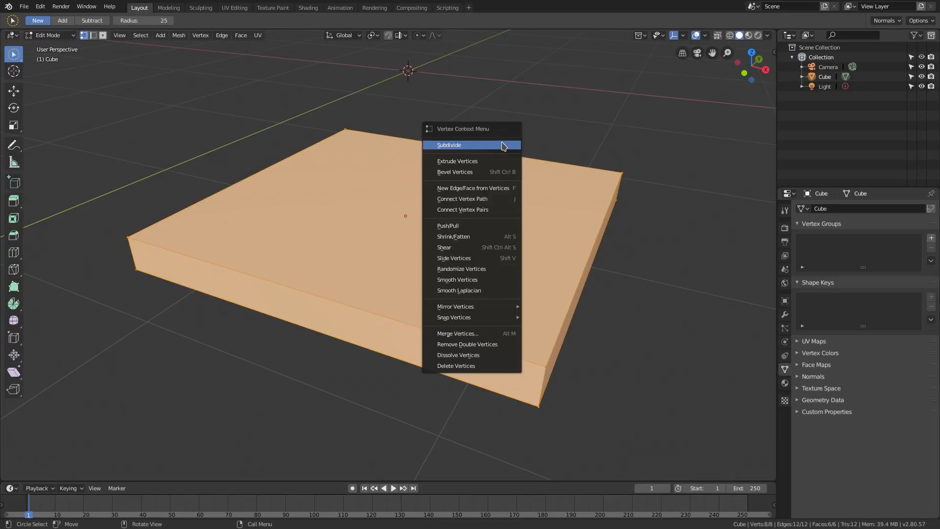
left_click(488, 144)
right_click(408, 113)
left_click(406, 113)
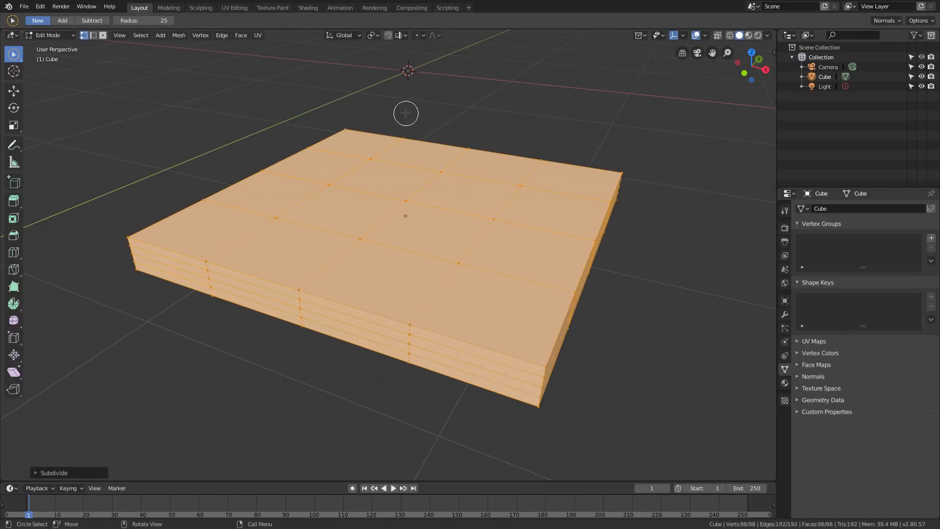
right_click(406, 116)
left_click(407, 114)
middle_click_drag(575, 216, 449, 196)
scroll(465, 221, "up", 4)
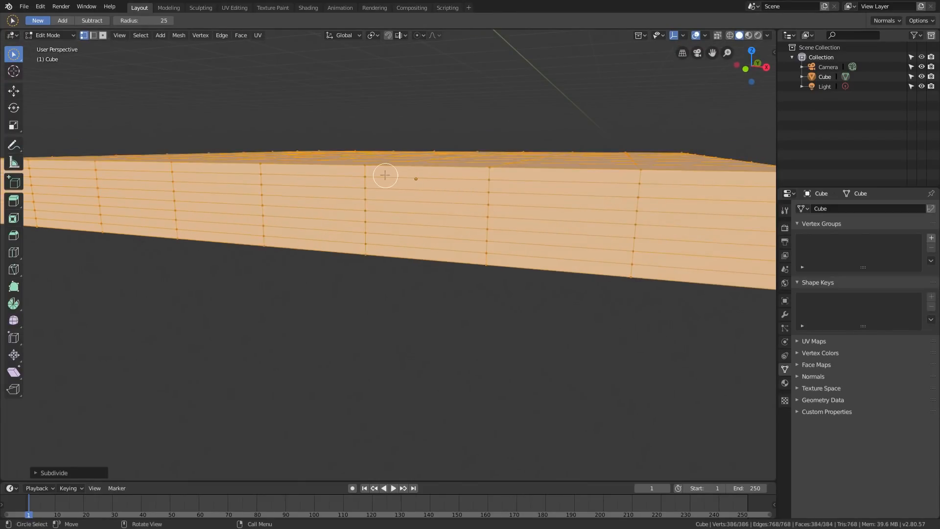
middle_click_drag(444, 245, 413, 243)
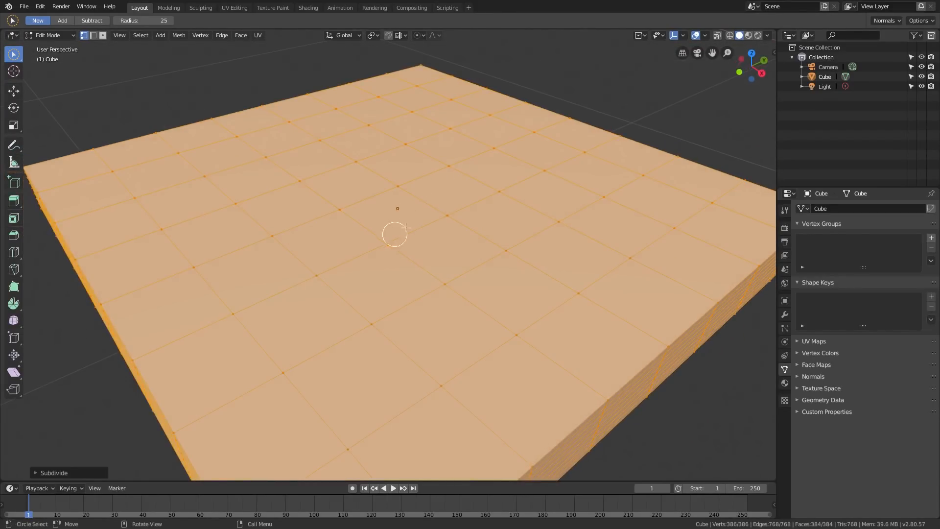
middle_click_drag(392, 310, 401, 176)
scroll(409, 221, "down", 1)
middle_click_drag(411, 222, 460, 220)
Undo the three subdivisions of the slab
key("ctrl+z")
key("ctrl+z")
key("ctrl+z")
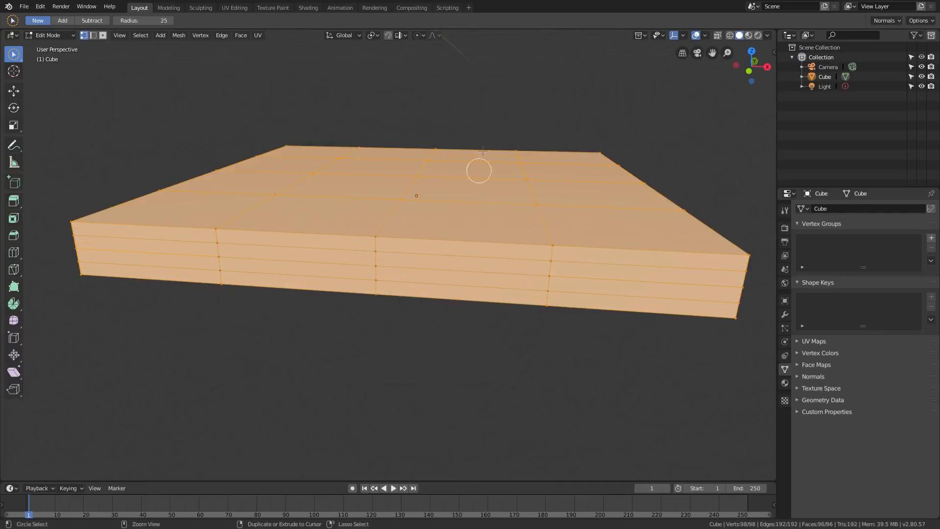
Add seven evenly spaced loop cuts along the slab's X direction, dividing it into eight equal strips
left_click(14, 253)
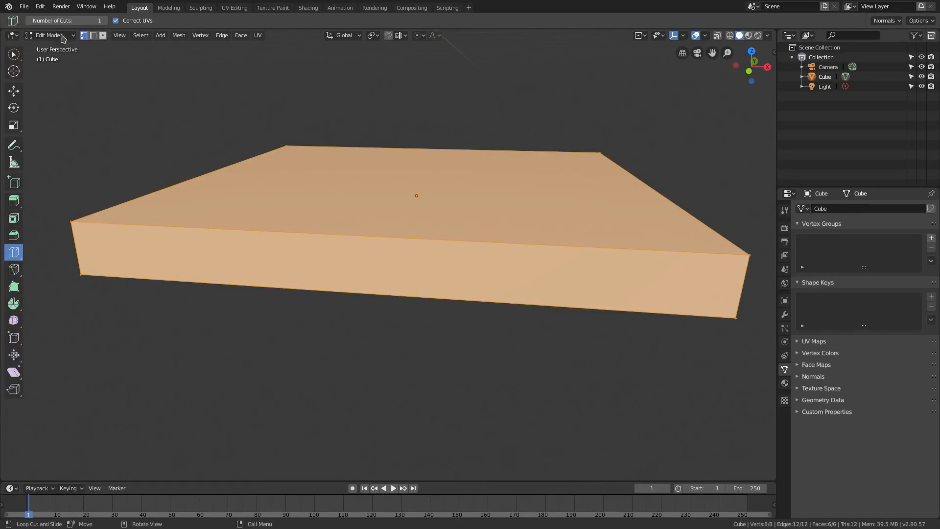
left_click(387, 267)
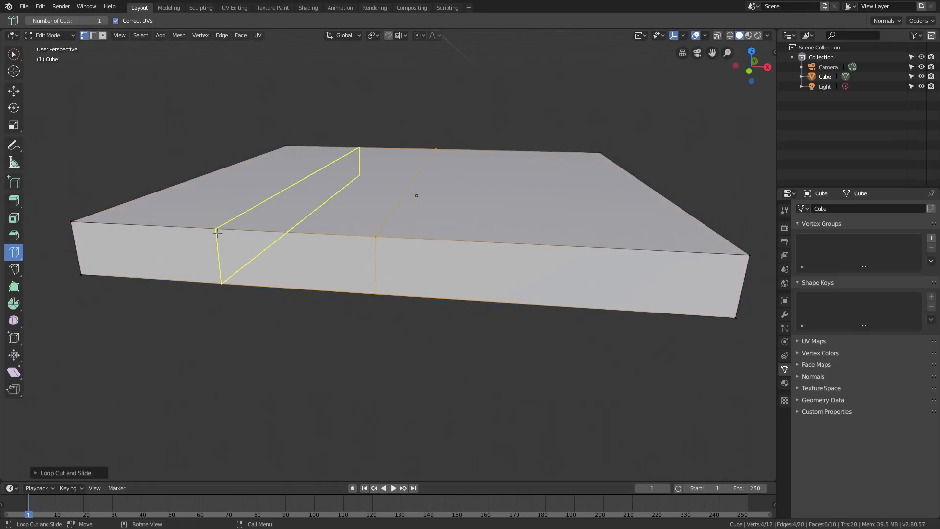
left_click(217, 233)
left_click(549, 277)
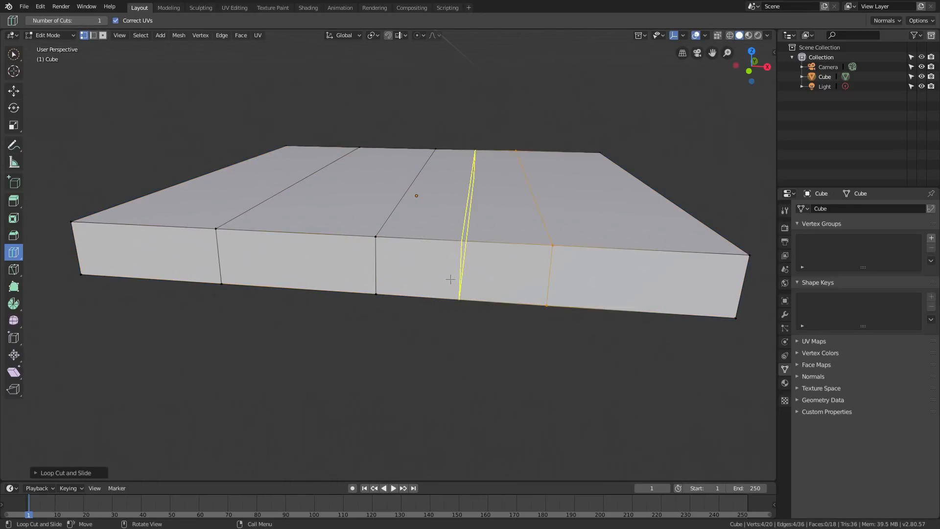
left_click(457, 265)
left_click(295, 259)
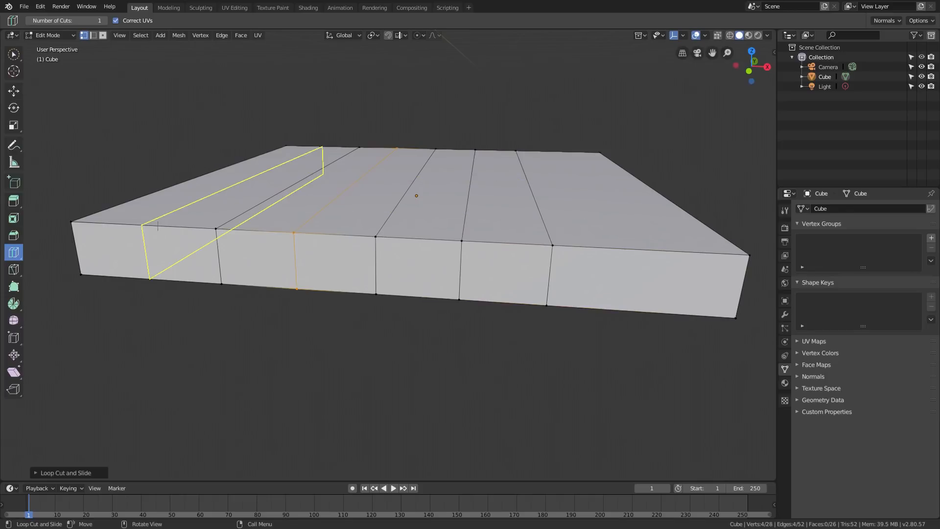
left_click(145, 252)
left_click(646, 234)
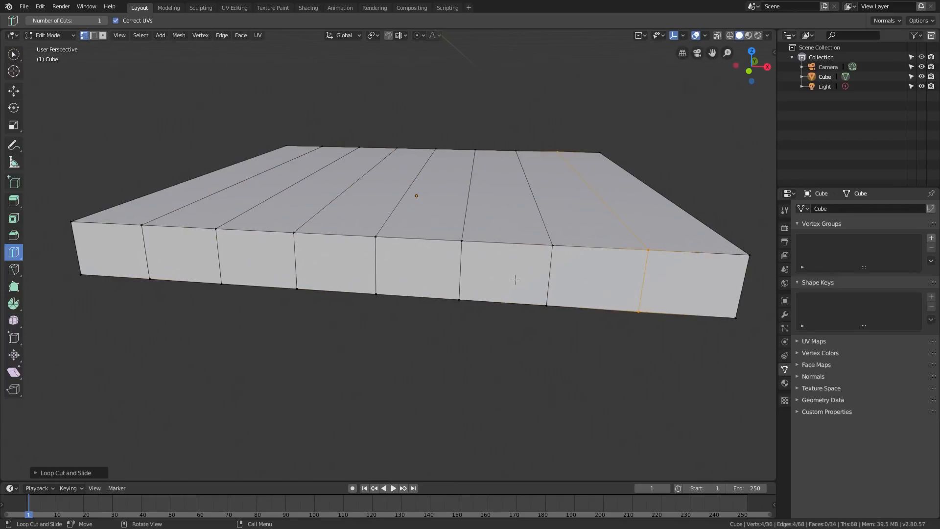
Add seven evenly spaced loop cuts perpendicular to the first set to form an 8 by 8 grid, and return to Circle Select
middle_click_drag(508, 277, 343, 230)
left_click(315, 225)
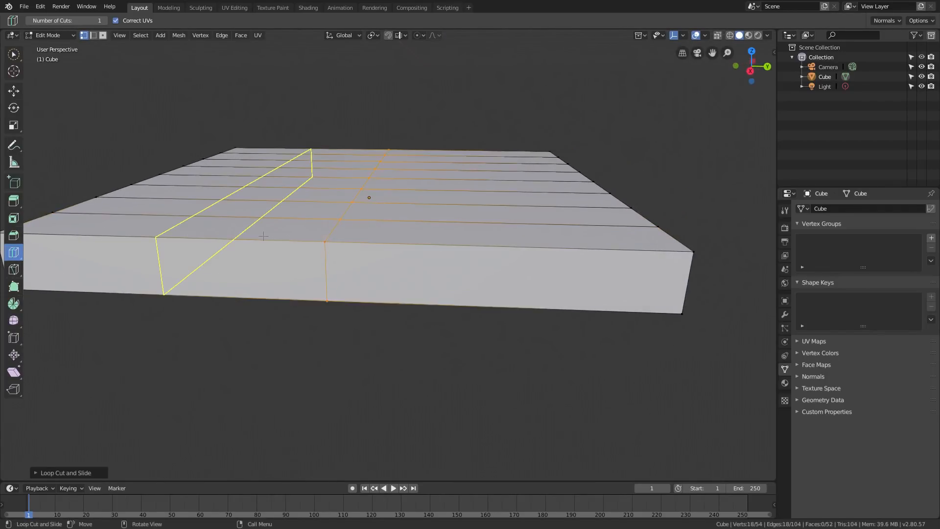
left_click(254, 236)
left_click(440, 241)
left_click(436, 229)
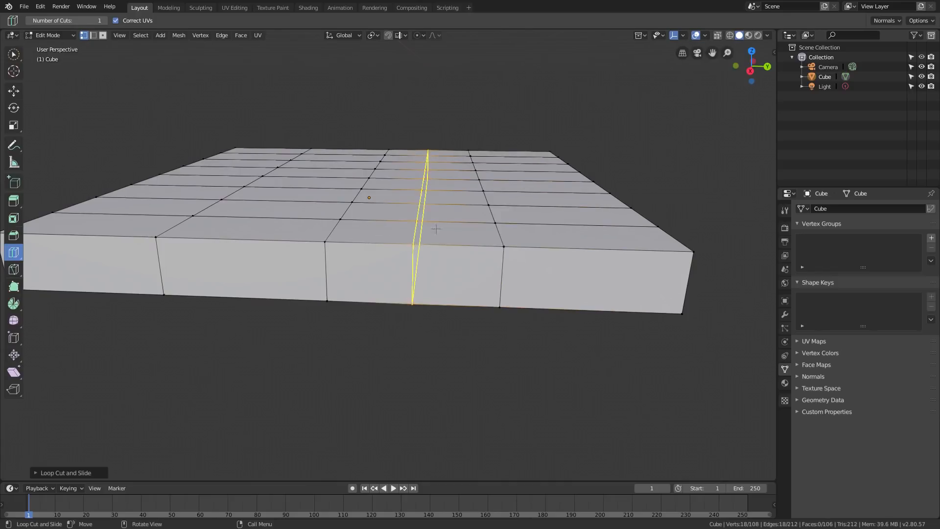
left_click(583, 225)
left_click(213, 222)
left_click(92, 247)
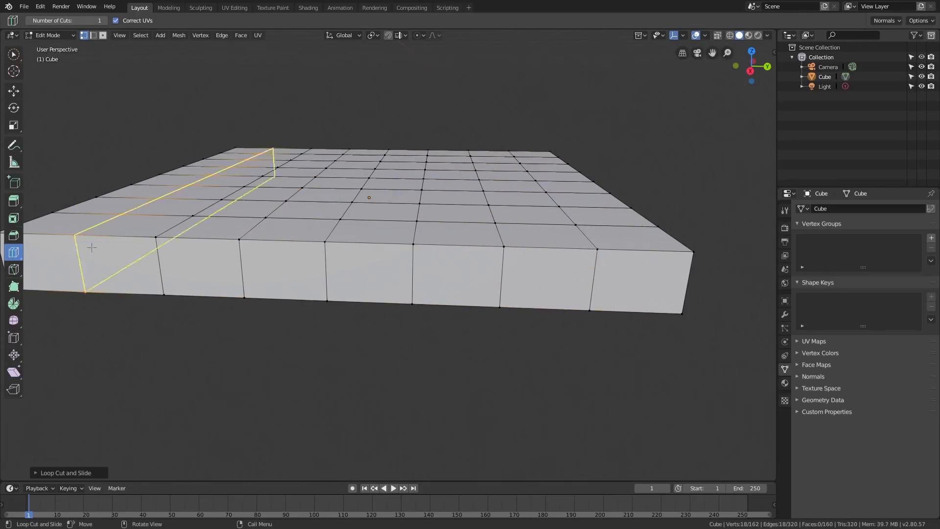
scroll(421, 295, "down", 3)
middle_click_drag(422, 296, 536, 284)
scroll(529, 287, "up", 1)
right_click(470, 293)
middle_click_drag(447, 218, 403, 248)
left_click(14, 52)
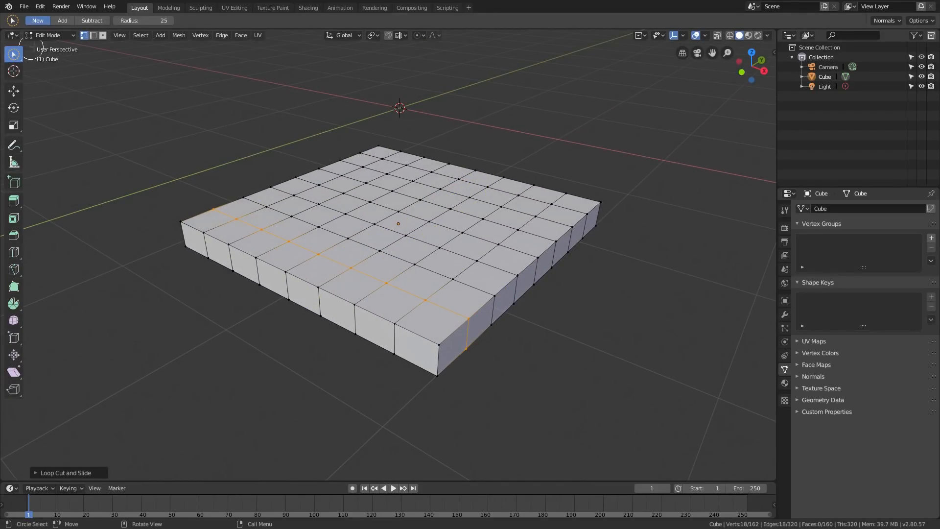
Return the slab to Object Mode and add a Displace modifier to it
key("Tab")
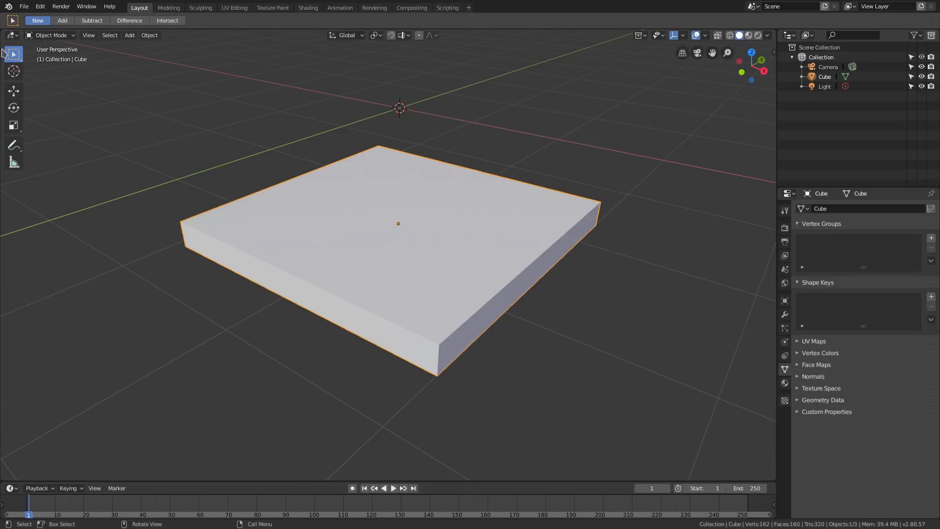
key("Tab")
middle_click_drag(201, 248, 220, 248)
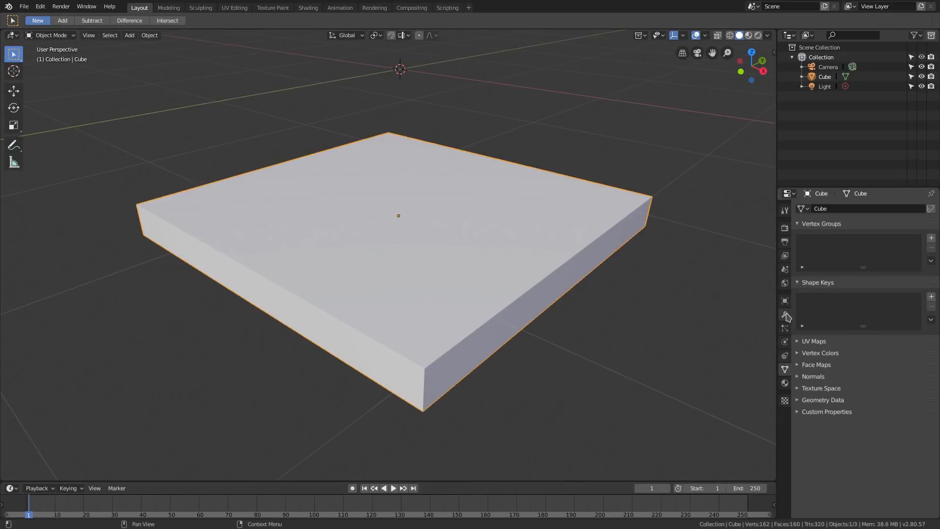
left_click(785, 315)
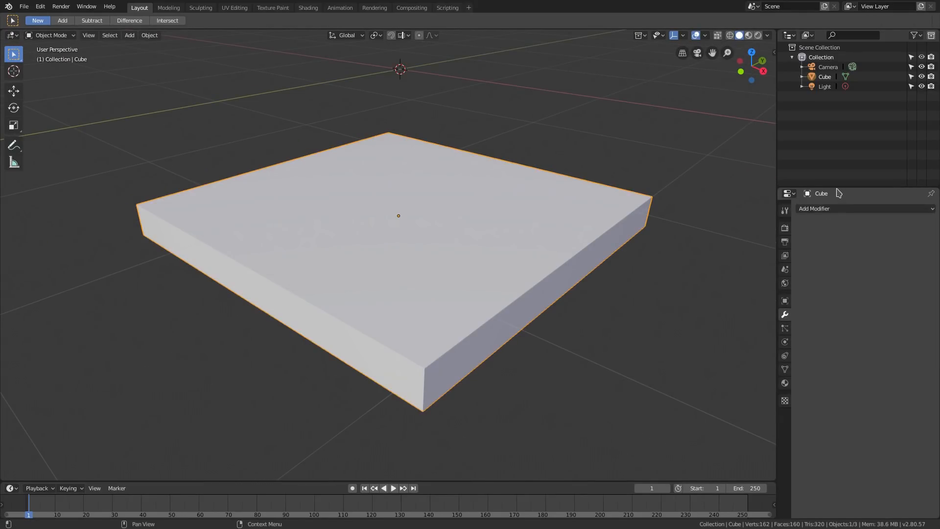
left_click(833, 209)
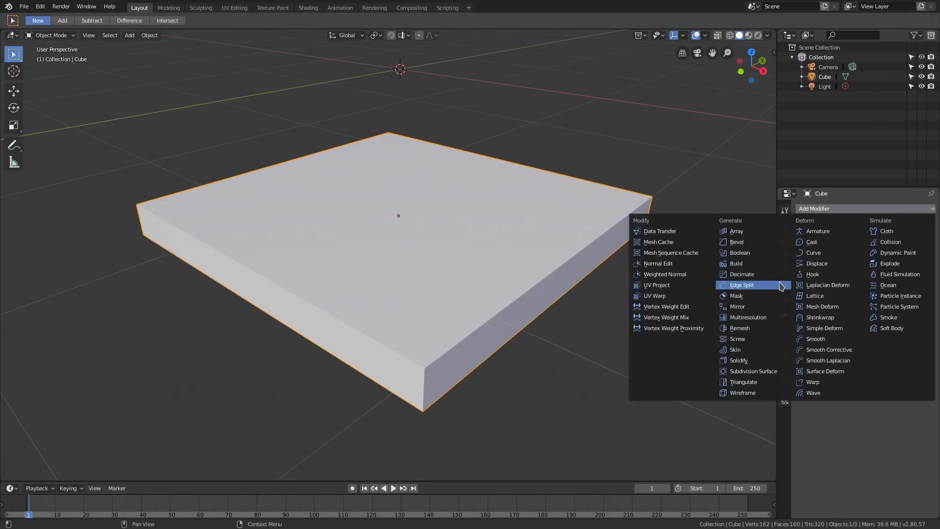
left_click(831, 265)
middle_click_drag(544, 309, 493, 310)
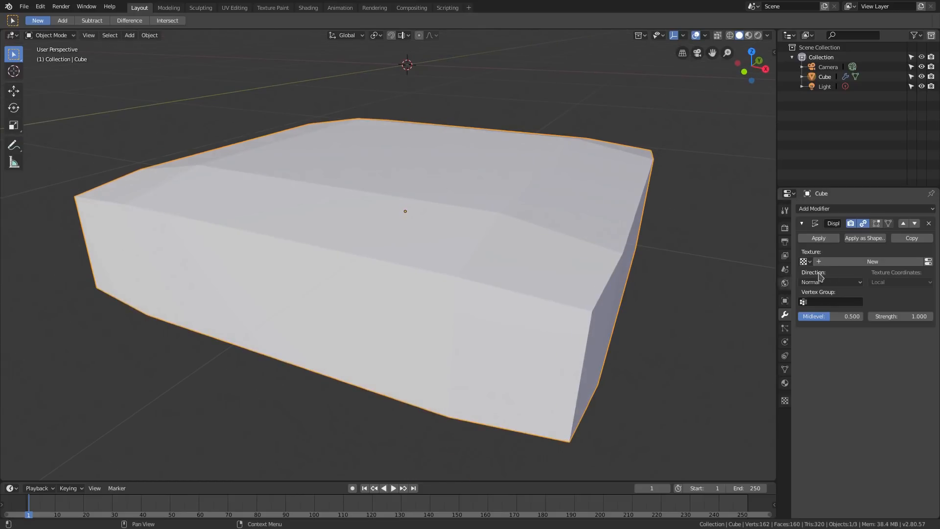
Create a new texture for the slab's Displace modifier and set its type to Clouds
left_click(804, 261)
left_click(785, 401)
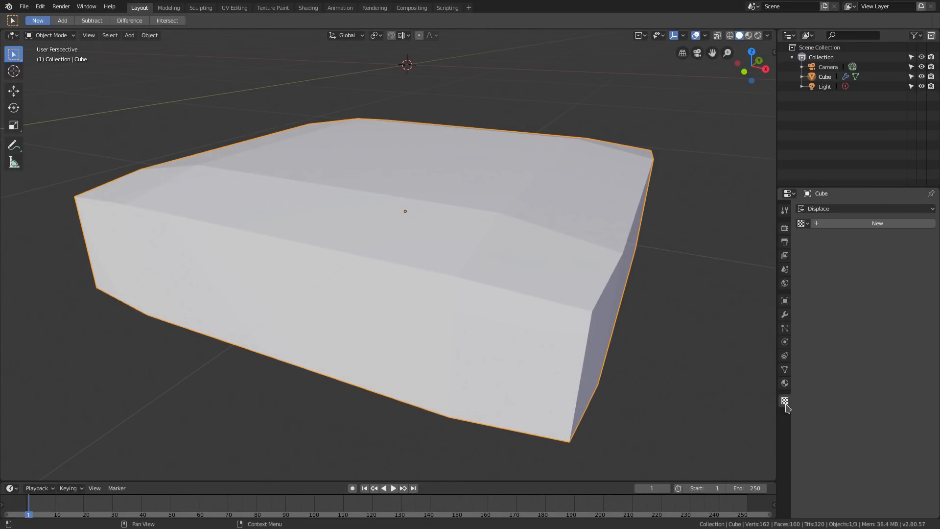
left_click(863, 223)
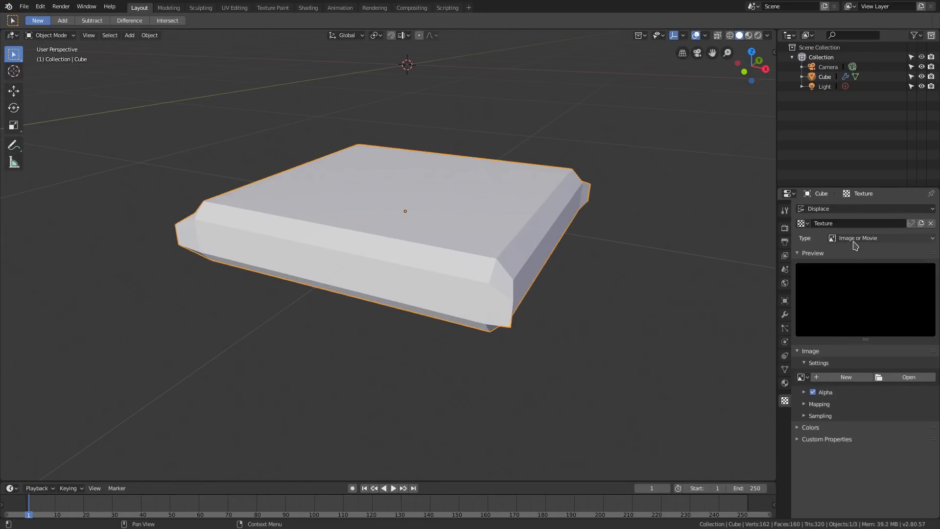
left_click(832, 240)
left_click(851, 271)
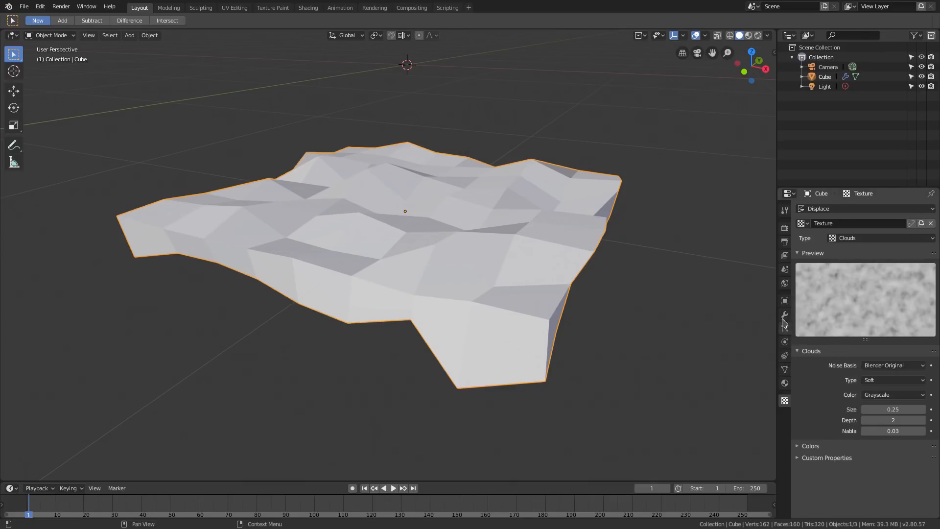
Set the strength of the slab's Displace modifier to 0.2
left_click(785, 317)
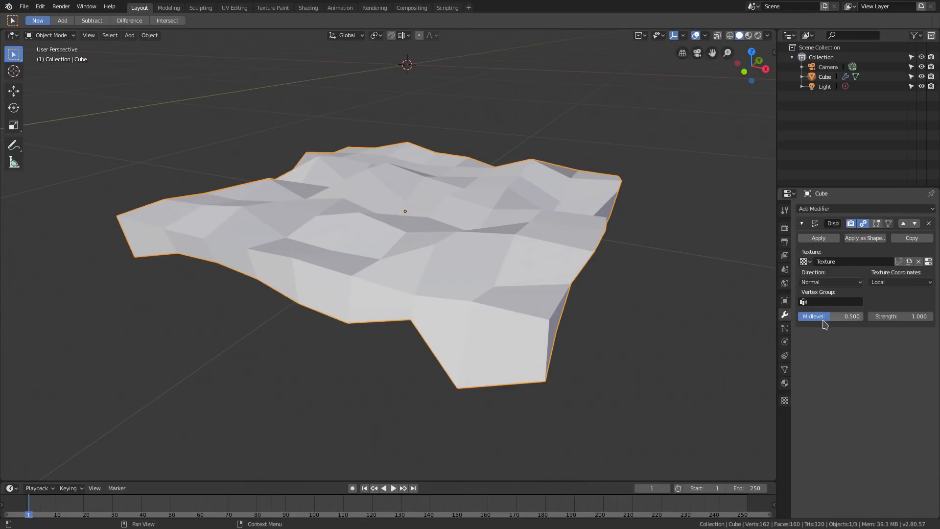
key("Return")
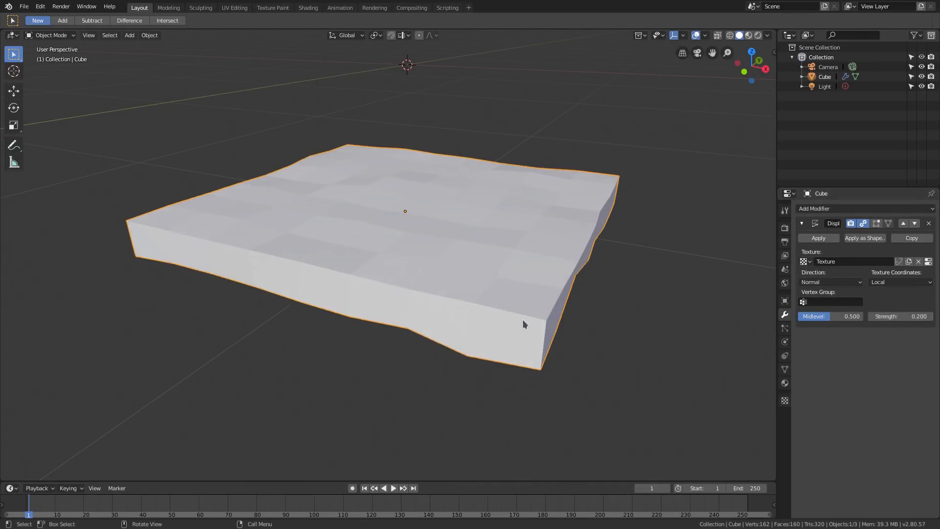
middle_click_drag(523, 320, 500, 321)
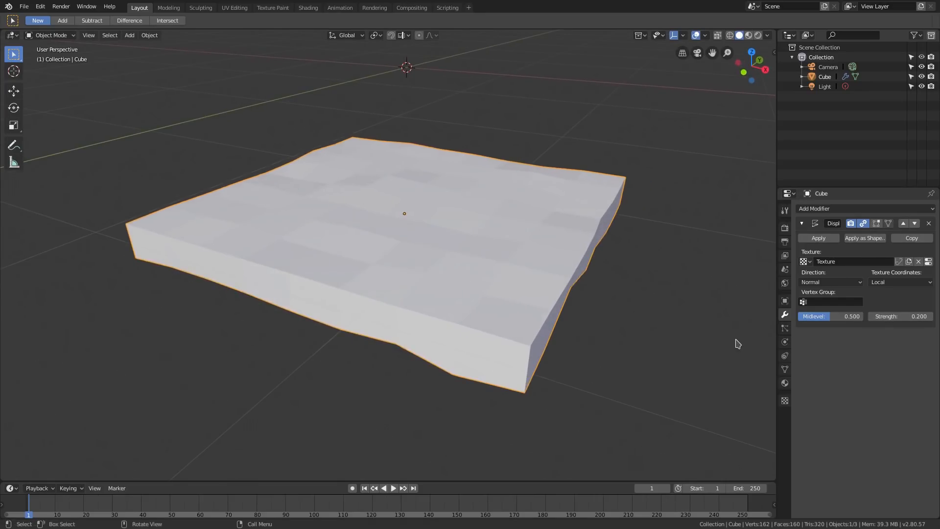
Open the slab's material settings and switch the viewport to rendered shading
left_click(786, 383)
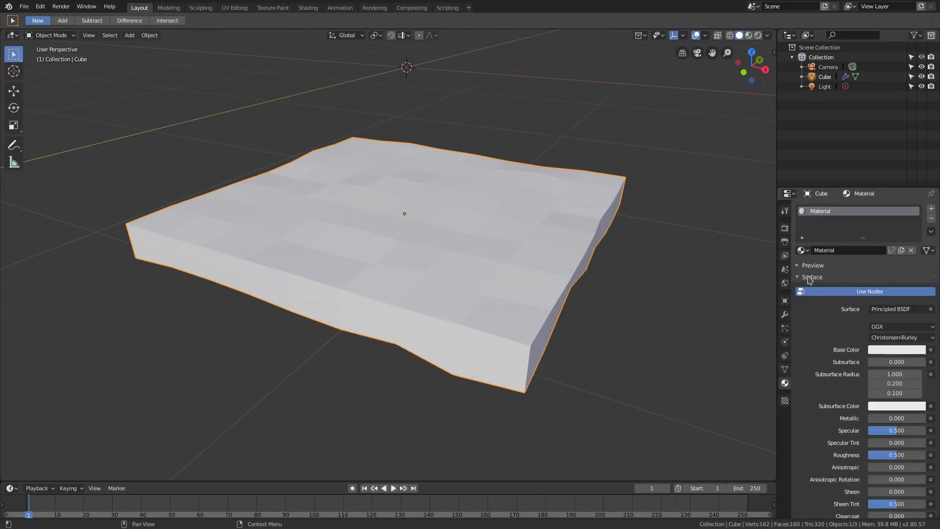
left_click(805, 249)
left_click(811, 265)
left_click(758, 35)
scroll(491, 296, "down", 5)
mouse_move(491, 296)
middle_mouse_down()
mouse_move(518, 212)
mouse_move(573, 198)
mouse_move(512, 168)
mouse_move(509, 301)
middle_mouse_up()
Select the point light and move it freehand in two passes so it sits above the slab
left_click(506, 145)
middle_click_drag(539, 174, 470, 190)
key("g")
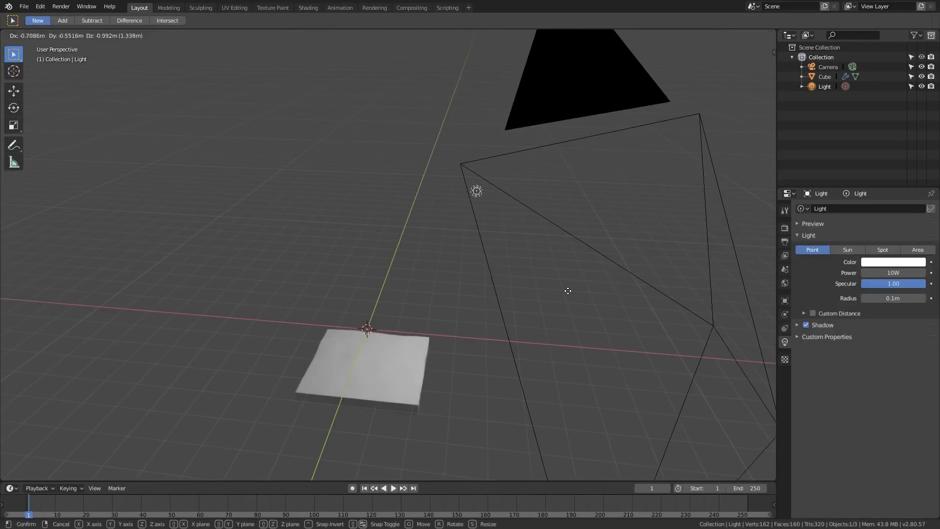
left_click(583, 296)
middle_click_drag(583, 296, 497, 273)
key("g")
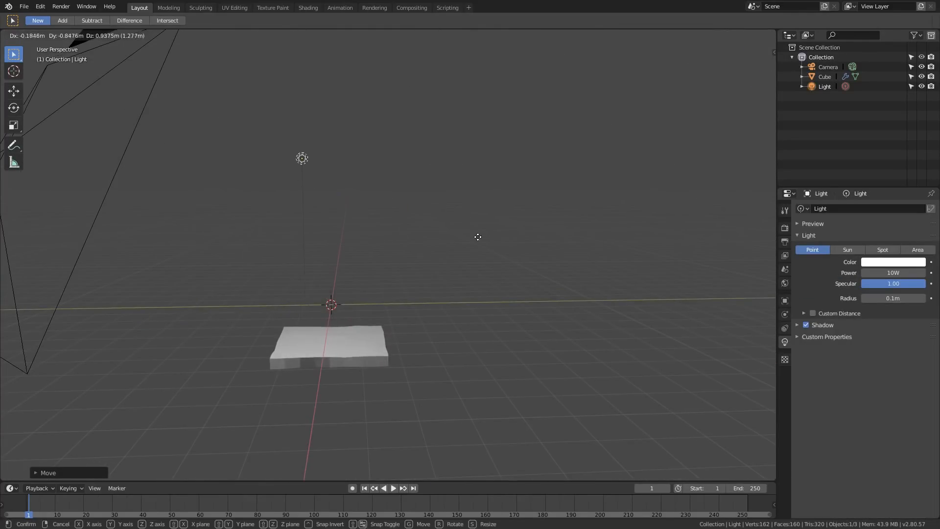
left_click(525, 246)
Change the point light to a Sun light and rotate it about 22° around the global Z axis
left_click(847, 250)
middle_click_drag(563, 303, 476, 374)
key("r")
key("z")
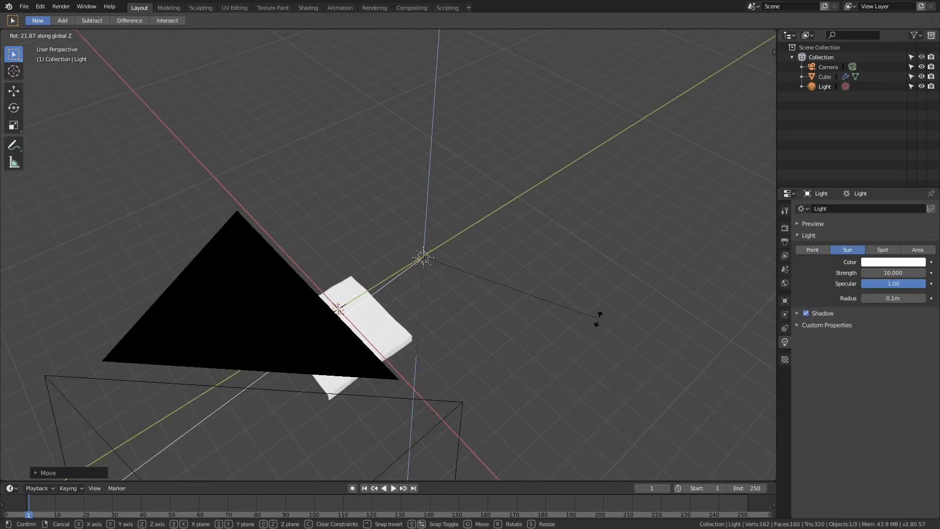
left_click(597, 321)
Reposition the Sun light and rotate it so its beam slants down across the scene
middle_click_drag(421, 342, 418, 342)
key("g")
left_click(506, 280)
middle_click_drag(583, 289, 646, 258)
key("r")
left_click(495, 115)
Duplicate the Sun light, place the copy just below the original, and change the copy to an Area light
scroll(495, 115, "down", 2)
middle_click_drag(519, 116, 541, 113)
key("shift+d")
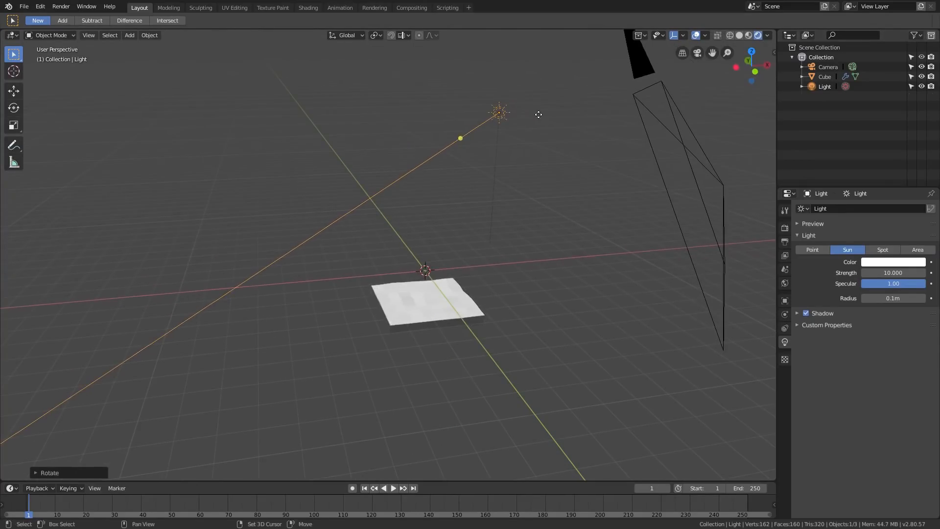
left_click(546, 152)
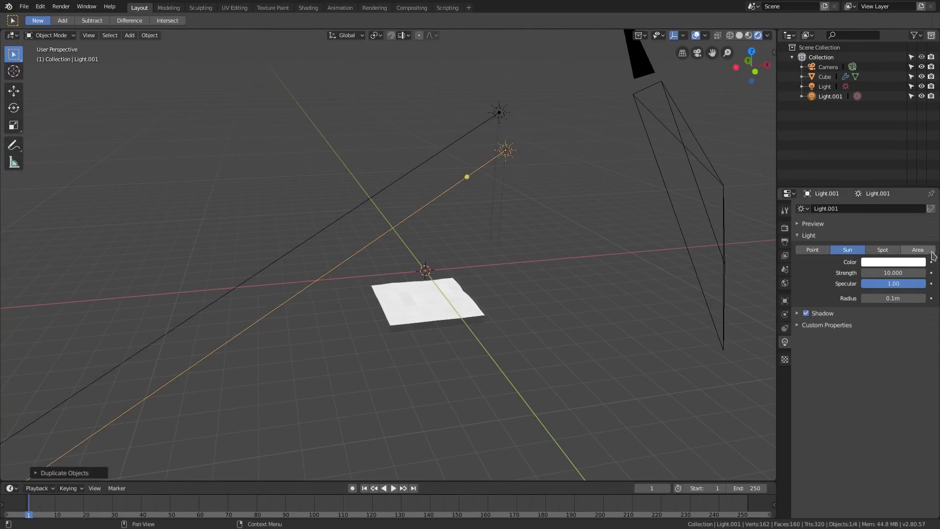
left_click(918, 249)
Set the Area light's shape to Square with a size of about 22.1 m
left_click(890, 300)
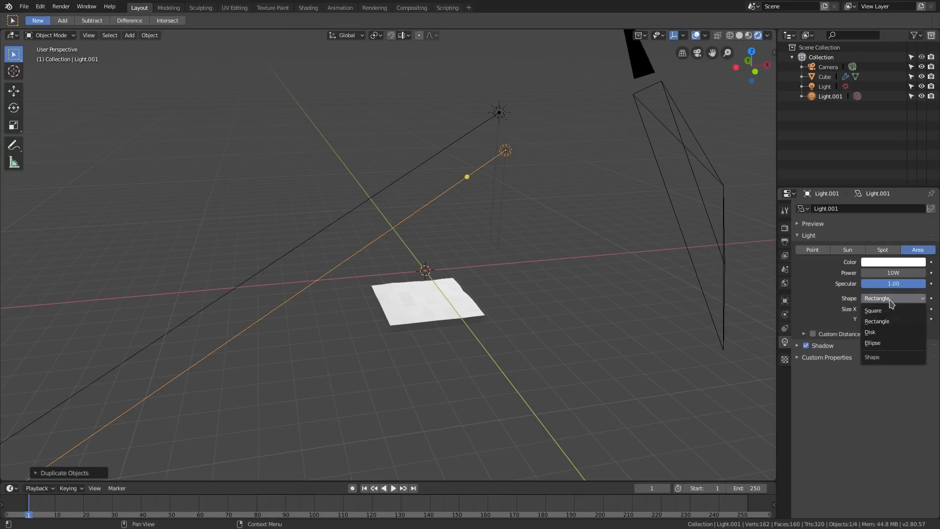
left_click(889, 319)
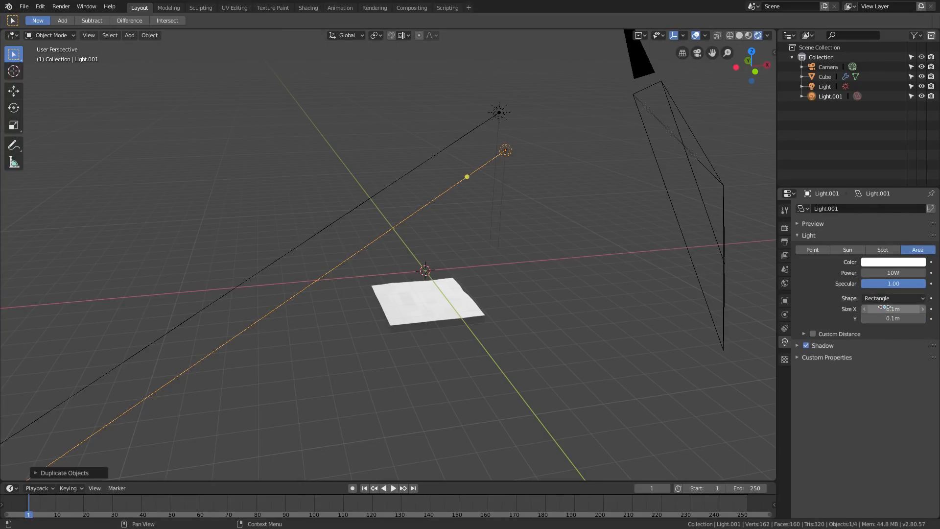
left_click(890, 300)
left_click(887, 312)
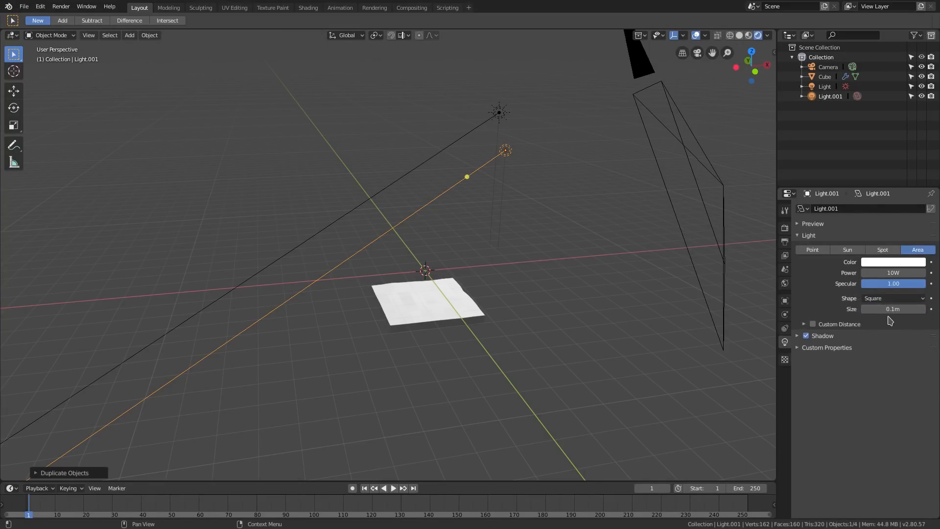
mouse_move(889, 309)
left_mouse_down()
mouse_move(920, 309)
mouse_move(903, 309)
left_mouse_up()
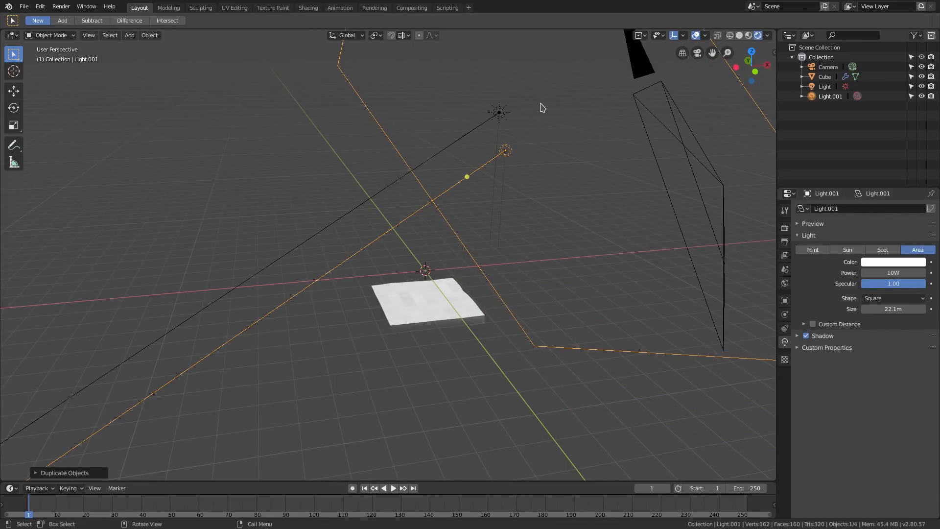
Duplicate the Area light to the opposite side of the slab and trackball-rotate the copy toward the slab
key("shift+d")
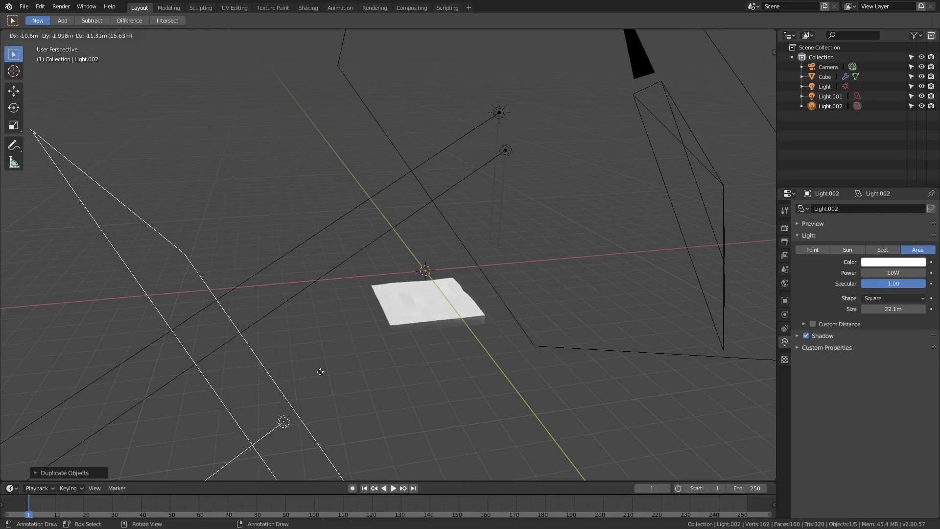
left_click(323, 371)
key("r")
key("r")
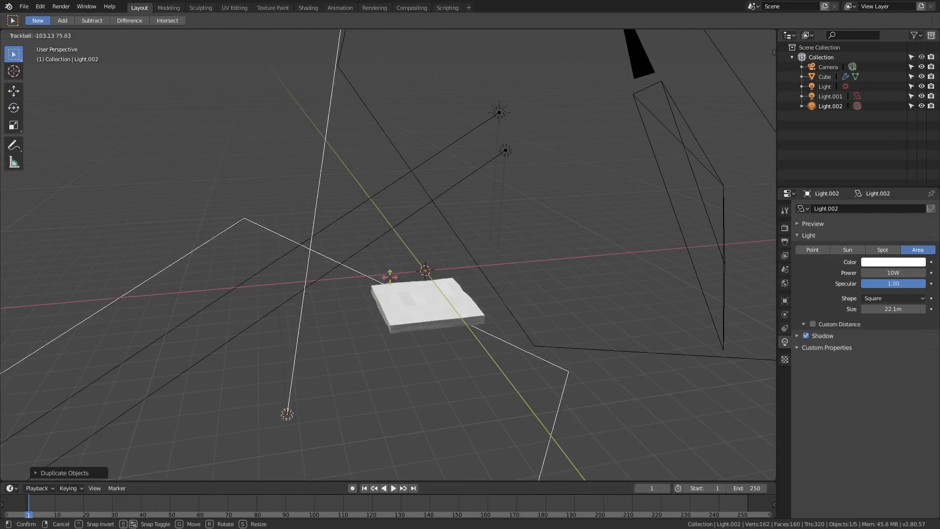
left_click(320, 328)
Reposition the copied Area light below the slab and set its power to about 5.1 W
middle_click_drag(319, 327, 291, 282)
key("g")
left_click(480, 321)
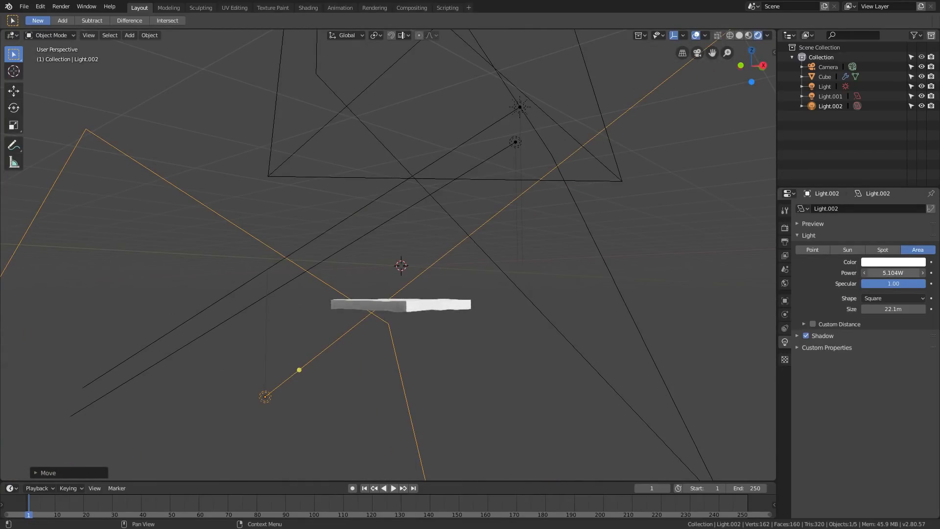
Select the slab and hide the Extras overlay so the camera and lights are not drawn in the viewport
middle_click_drag(505, 224, 503, 268)
mouse_move(422, 340)
middle_mouse_down("shift")
mouse_move(470, 269)
mouse_move(415, 198)
mouse_move(448, 117)
middle_mouse_up("shift")
scroll(461, 245, "up", 6)
mouse_move(516, 284)
middle_mouse_down()
mouse_move(600, 264)
mouse_move(367, 354)
mouse_move(486, 317)
middle_mouse_up()
scroll(414, 337, "down", 4)
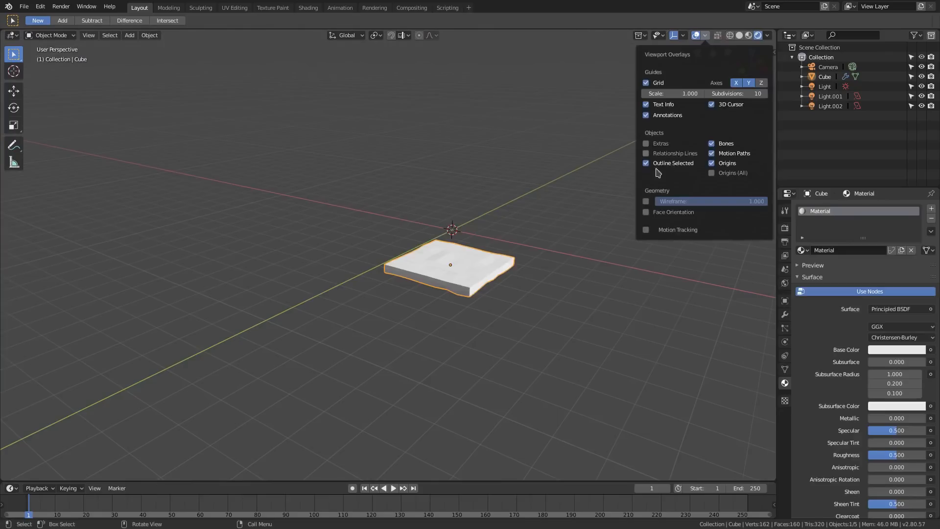
left_click(705, 35)
left_click(664, 144)
left_click(664, 144)
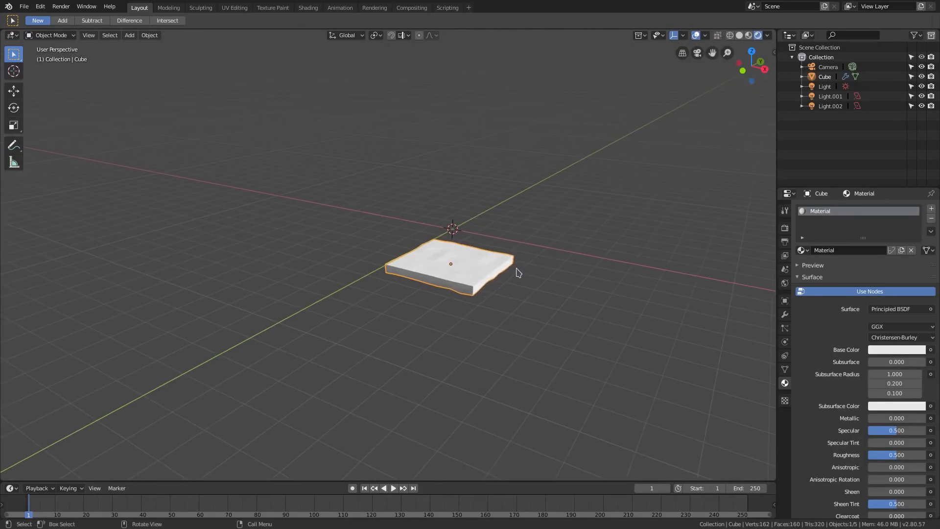
Duplicate the slab and raise the copy about 0.43 m along the Z axis
scroll(517, 268, "up", 3)
middle_click_drag(516, 268, 464, 257, "shift")
scroll(431, 249, "up", 5)
key("shift+d")
key("z")
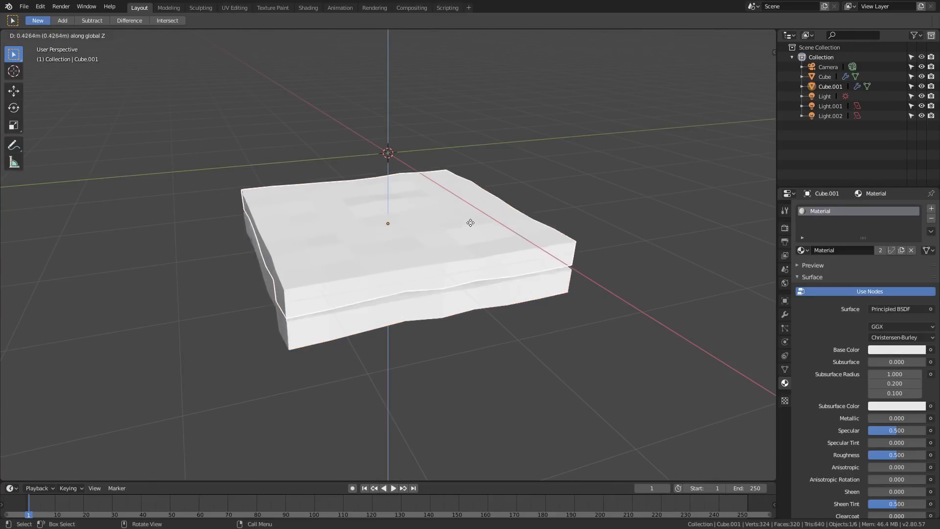
left_click(473, 224)
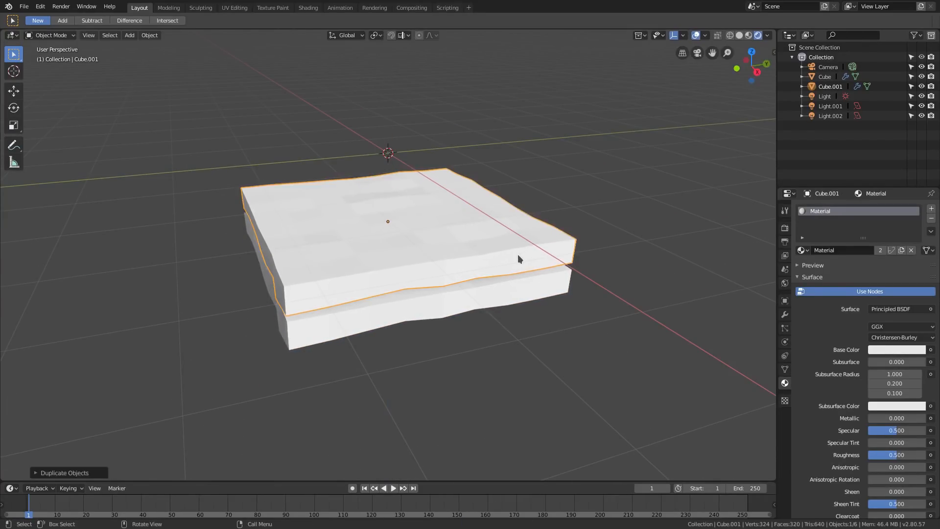
Rotate the upper slab around the global Z axis and scale it down uniformly to about 0.93
scroll(518, 254, "up", 2)
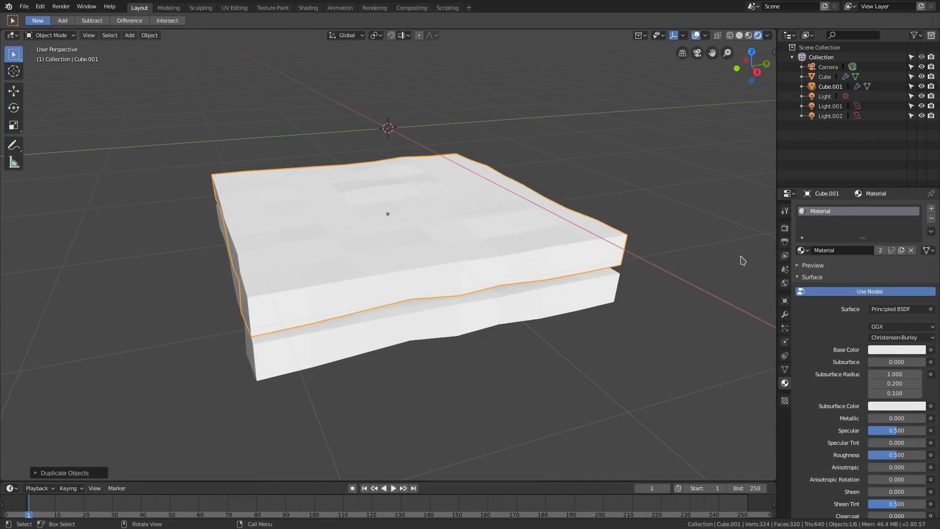
key("r")
key("z")
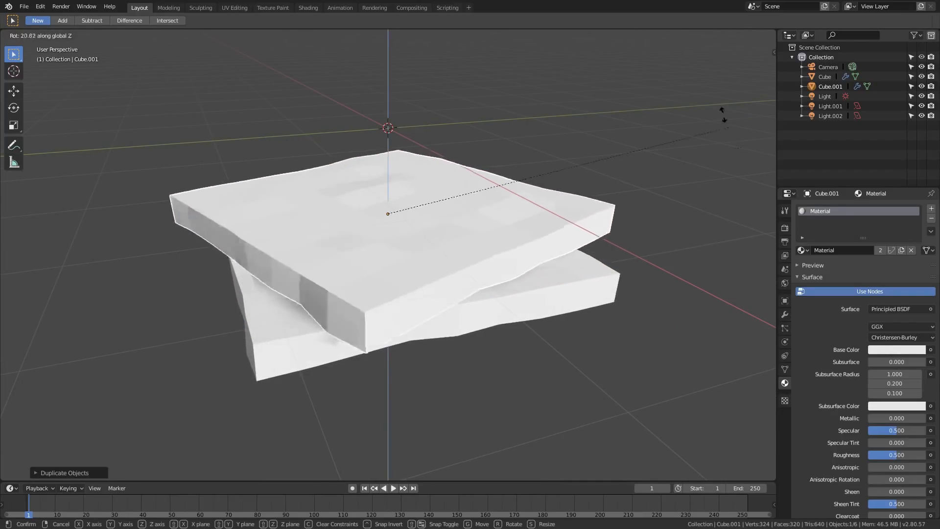
left_click(387, 454)
key("s")
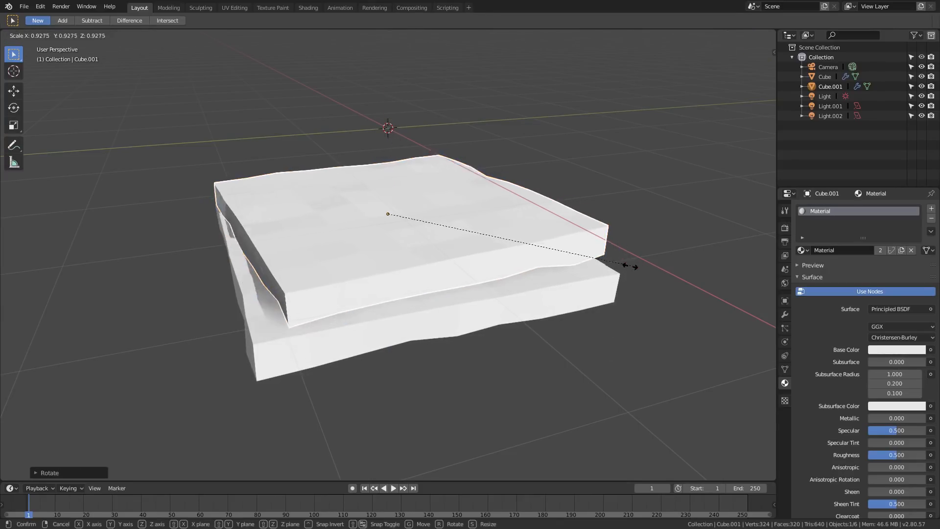
left_click(619, 267)
Scale the upper slab along the global Z axis to make it slightly thicker
middle_click_drag(620, 268, 603, 257)
key("s")
key("z")
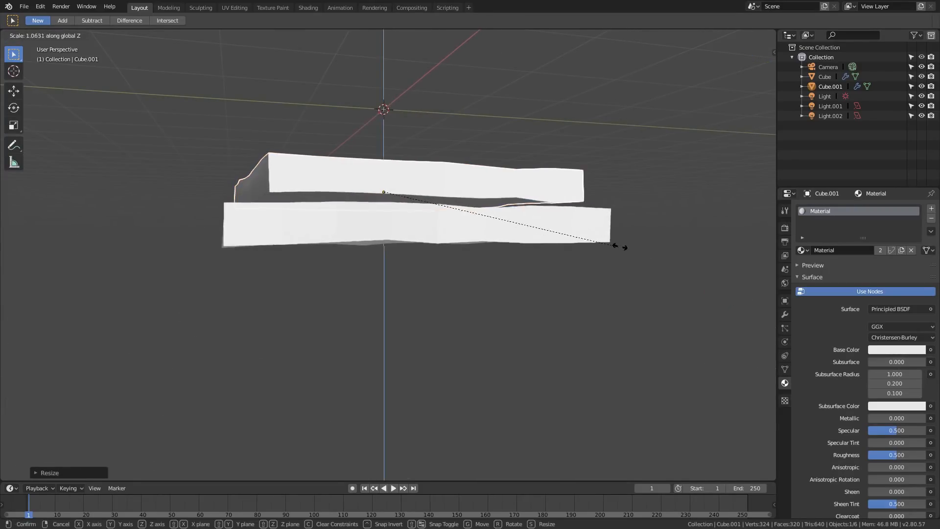
left_click(651, 226)
middle_click_drag(461, 283, 467, 319)
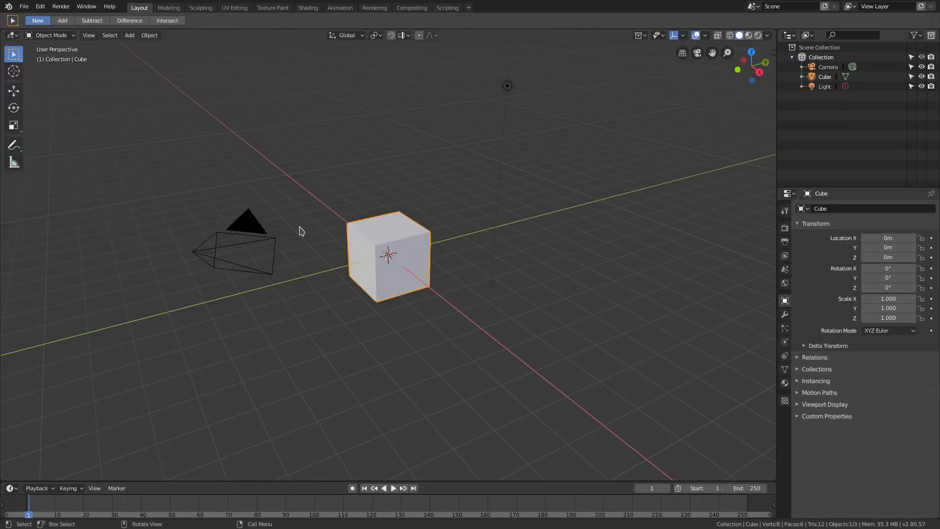
View the scene through the camera, select the camera and open the output settings
key("KP_0")
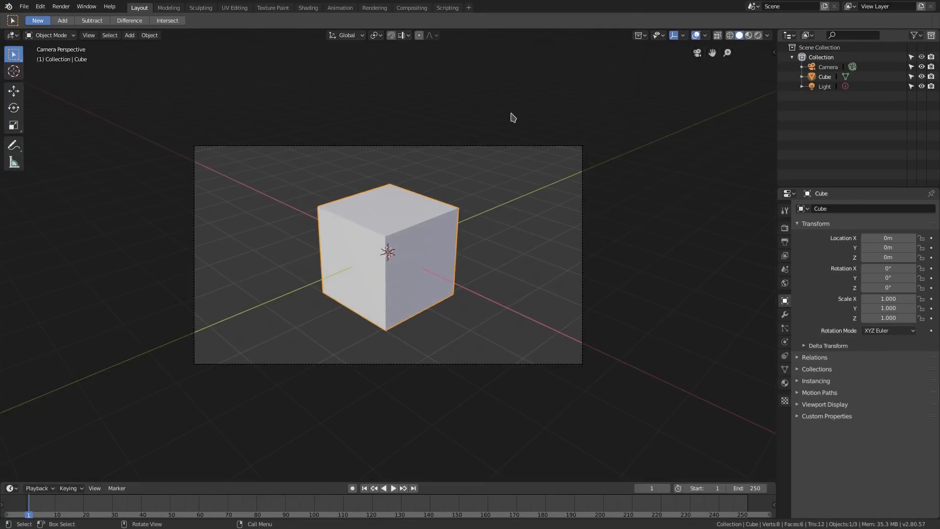
left_click(582, 185)
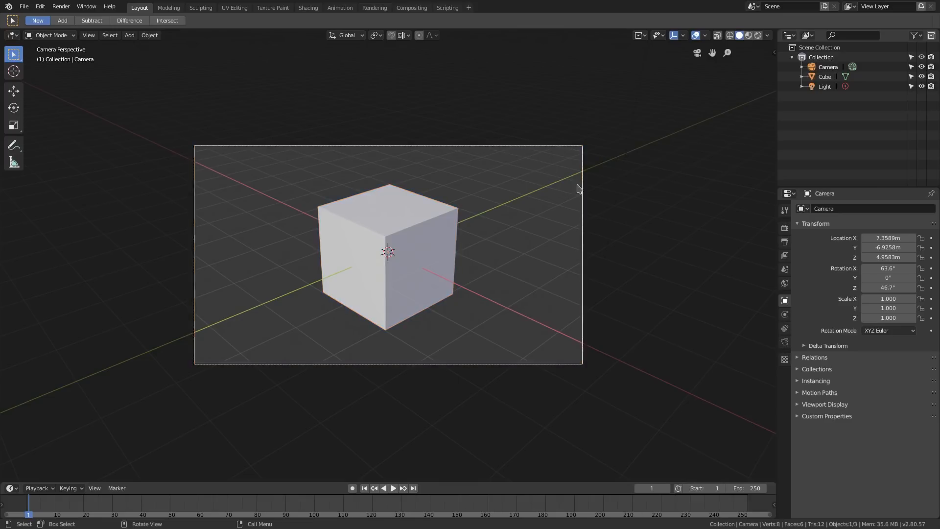
left_click(784, 229)
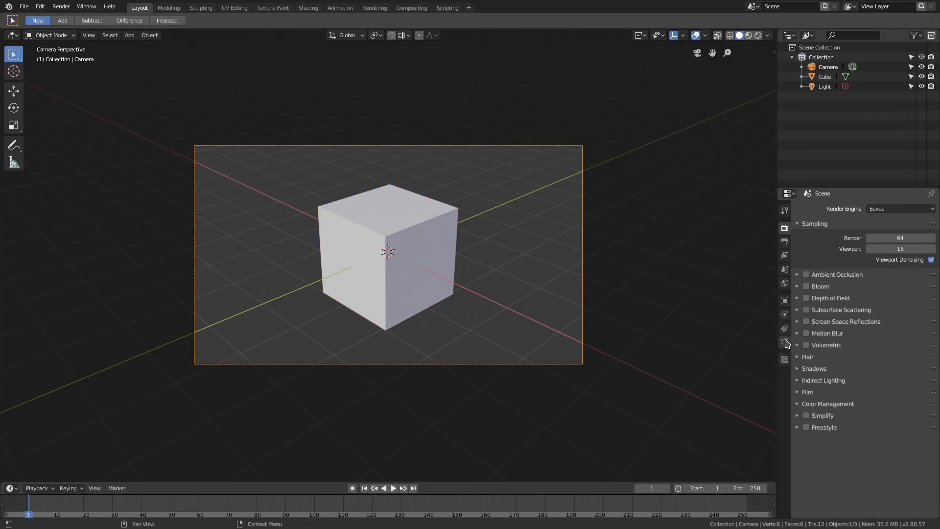
left_click(785, 241)
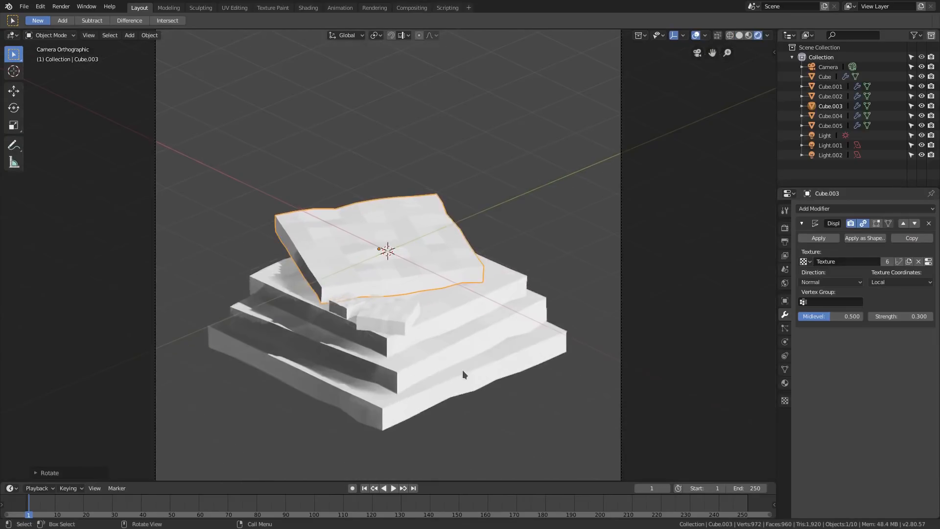
Set the base color of the bottom slab's shared material to a terracotta orange with HSV 0.035, 0.670, 0.773
middle_click_drag(448, 372, 458, 346, "shift")
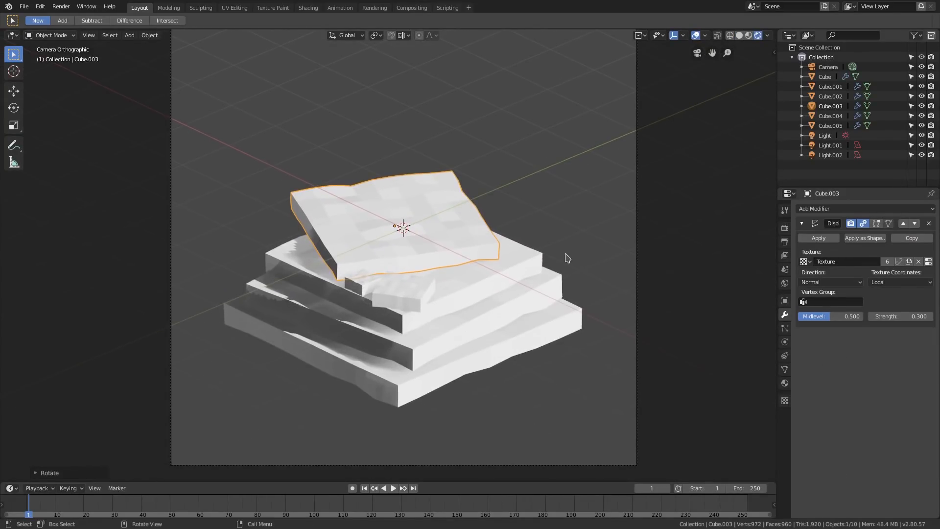
middle_click_drag(567, 252, 565, 258, "shift")
left_click(510, 351)
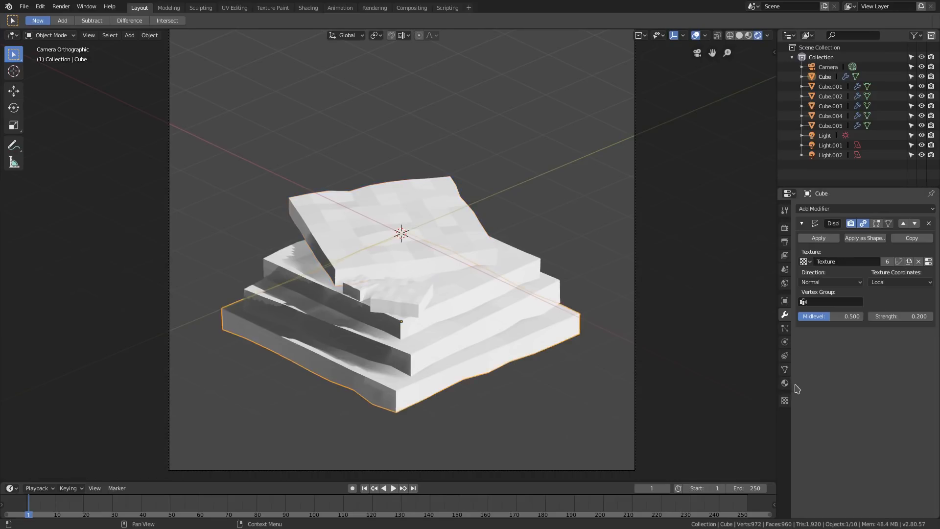
left_click(785, 383)
left_click(890, 351)
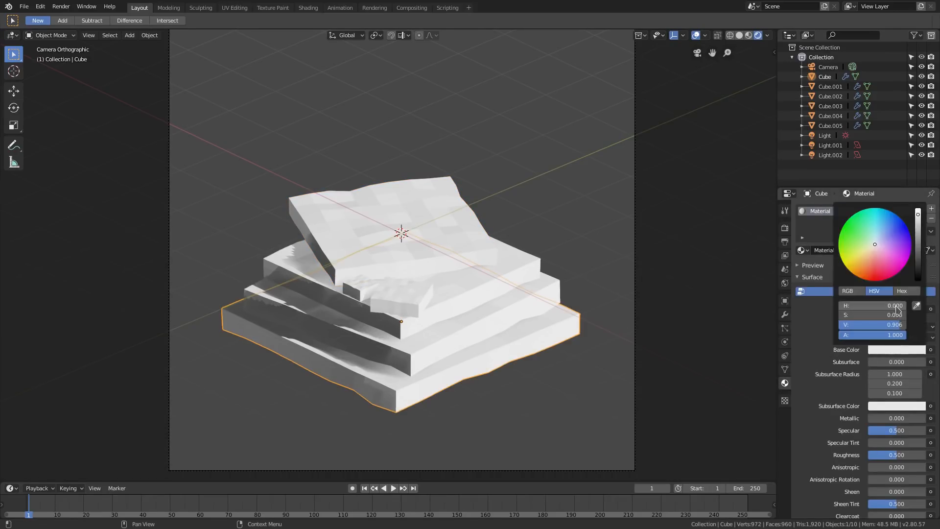
left_click_drag(875, 247, 867, 271)
left_click_drag(920, 220, 919, 224)
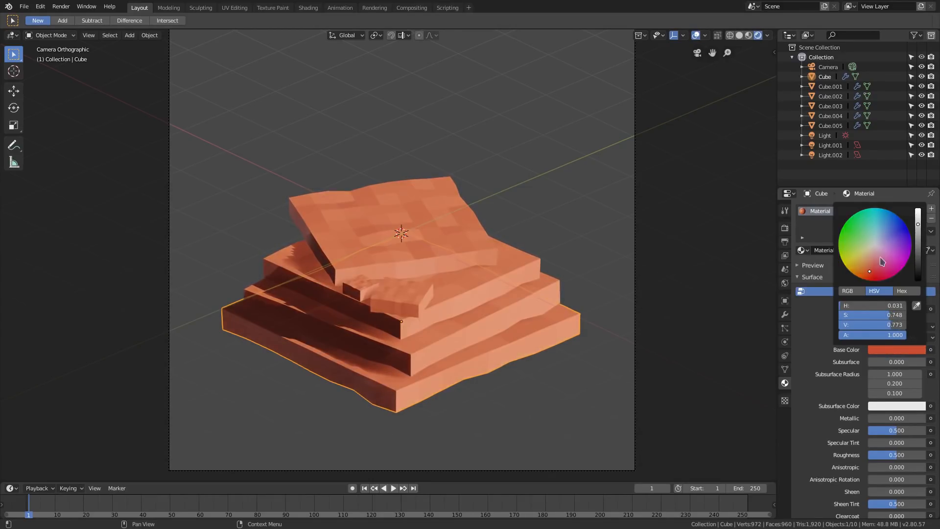
left_click_drag(866, 269, 869, 268)
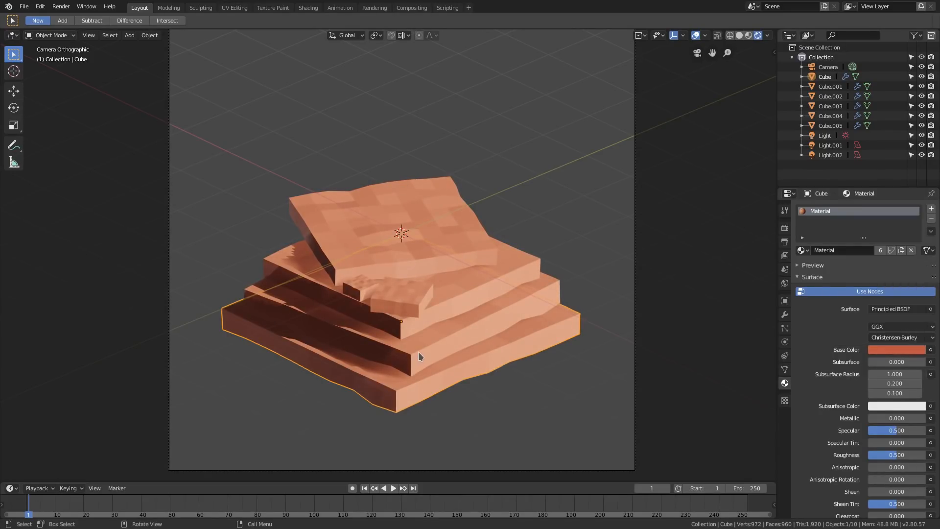
Give the second slab from the bottom its own copy of the material and change its base color to a lighter orange
left_click(429, 346)
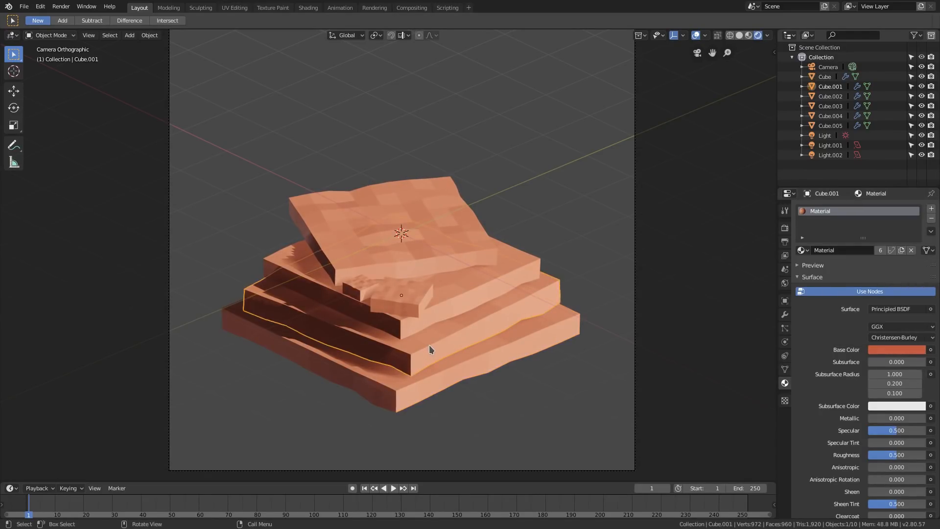
left_click(881, 250)
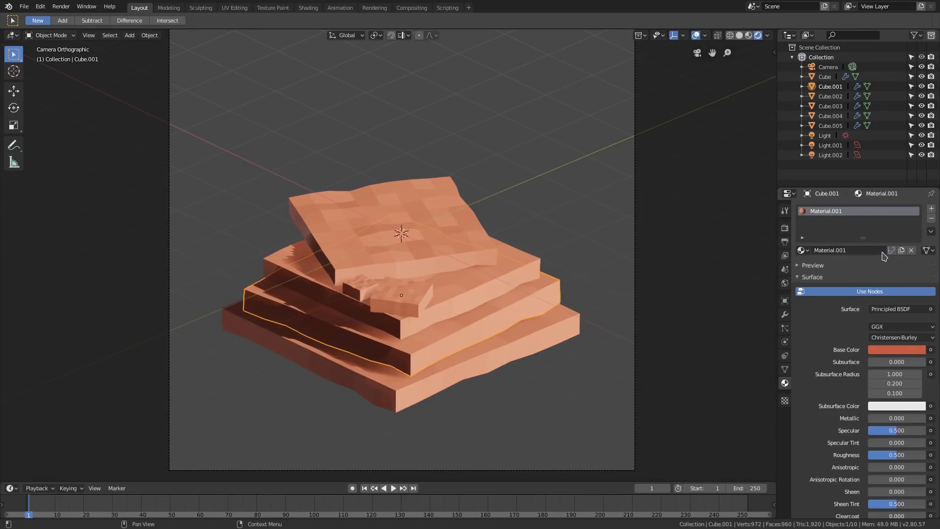
left_click(887, 350)
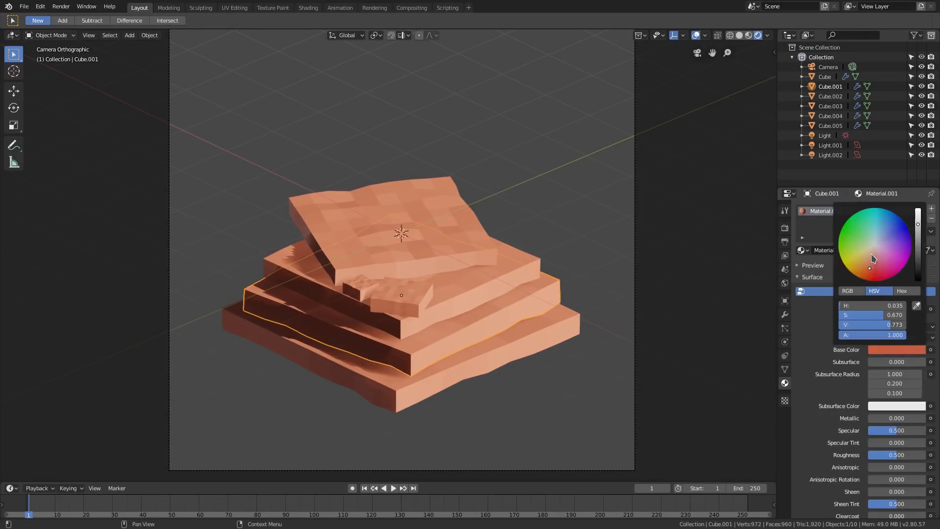
mouse_move(874, 258)
left_mouse_down()
mouse_move(873, 250)
mouse_move(870, 261)
left_mouse_up()
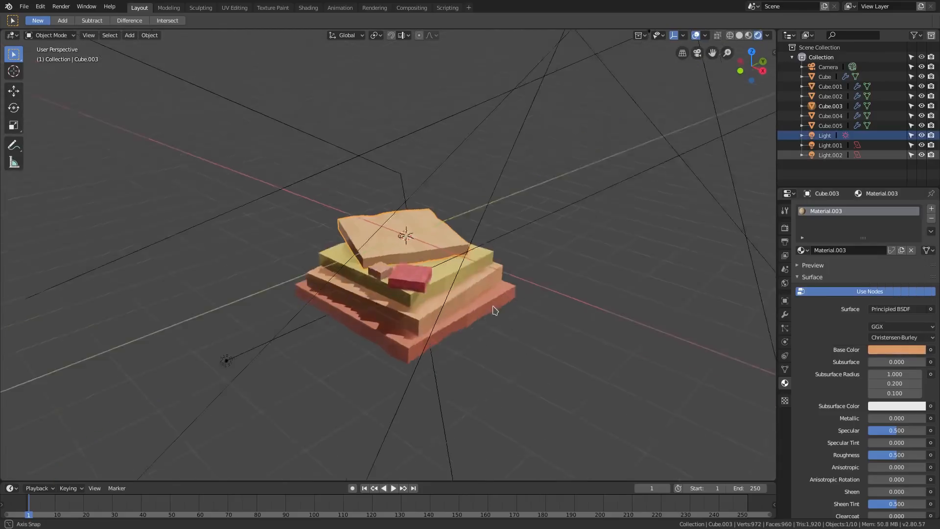
Enable Ambient Occlusion in the Eevee render settings and increase its distance
middle_click_drag(495, 310, 516, 300)
scroll(704, 229, "up", 3)
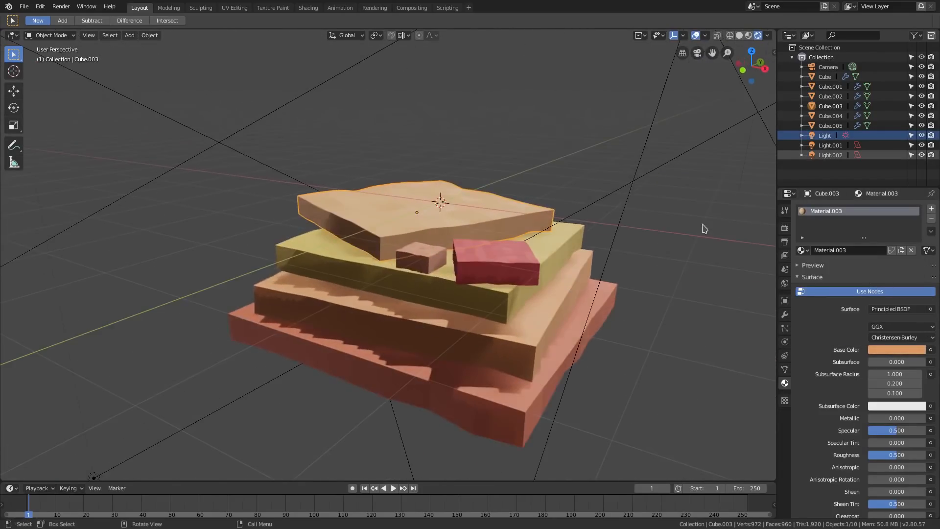
left_click(785, 227)
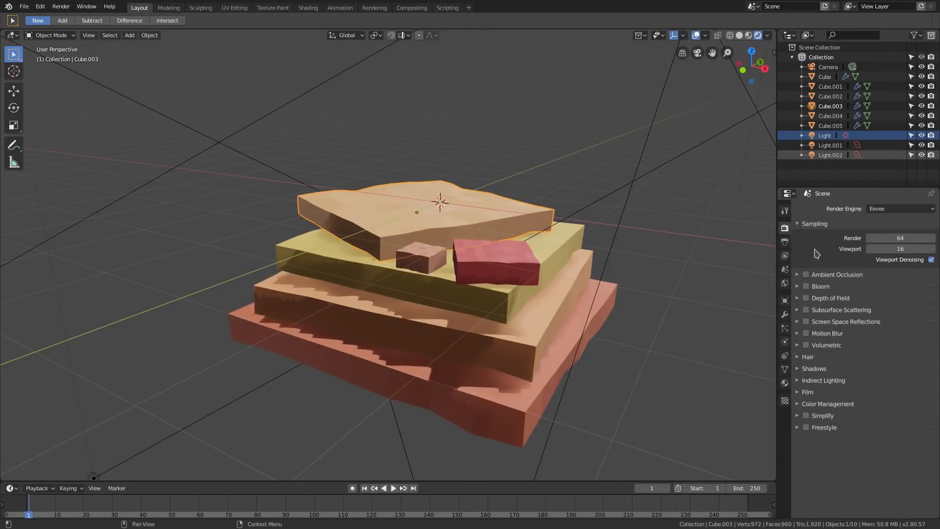
left_click(798, 276)
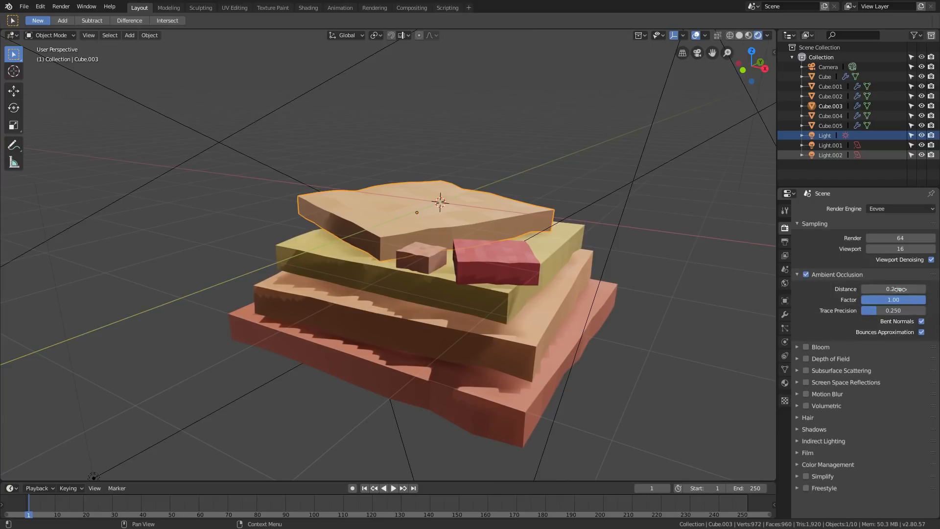
left_click_drag(894, 289, 911, 289)
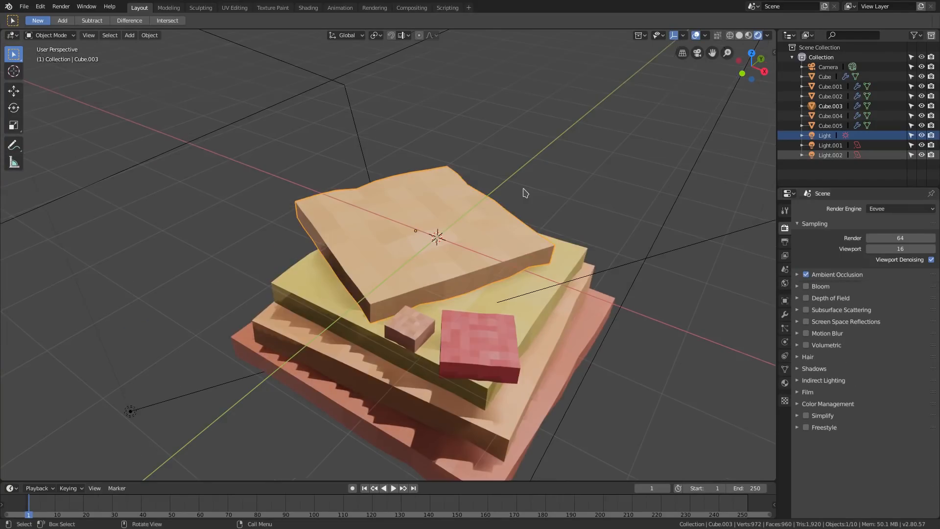
Add a cube at the 3D cursor and scale it down uniformly to a small block
key("shift+a")
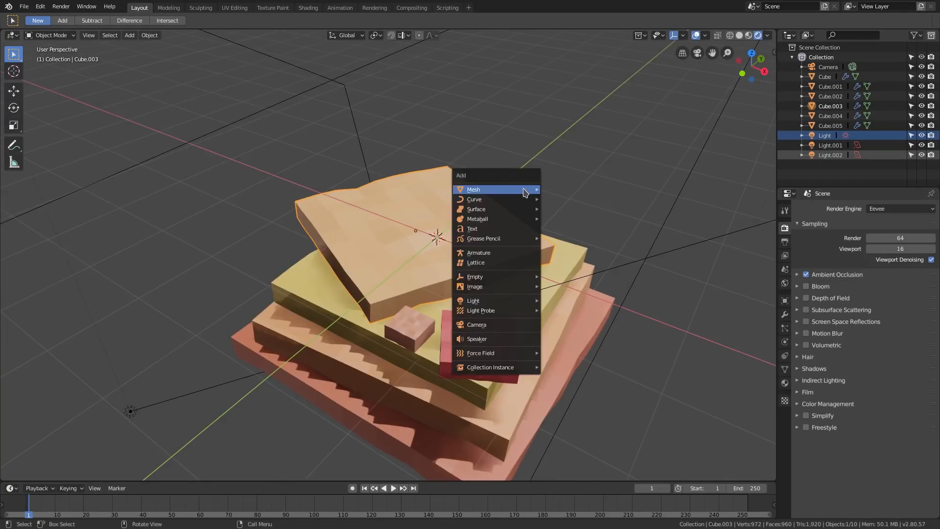
mouse_move(524, 192)
left_click(589, 201)
key("s")
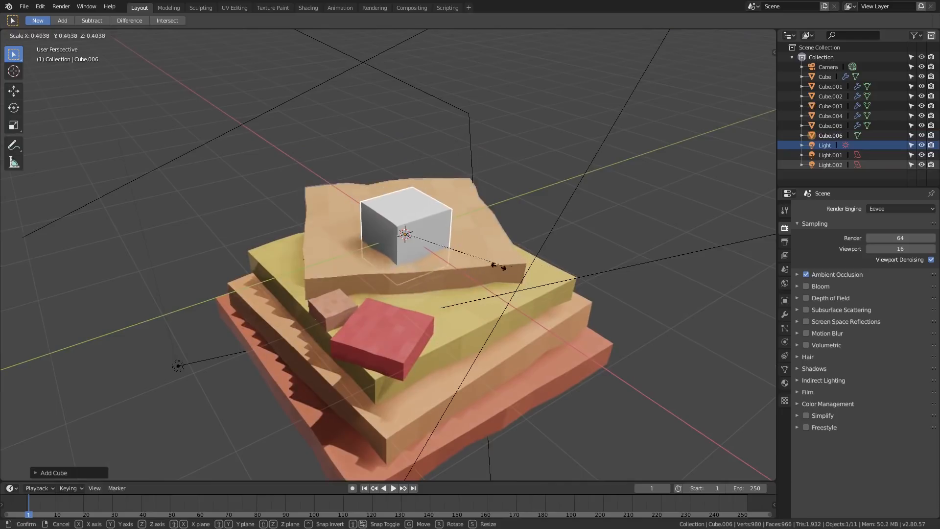
left_click(465, 271)
Move the small cube above the back of the top slab and scale it down slightly
middle_click_drag(465, 272, 414, 253)
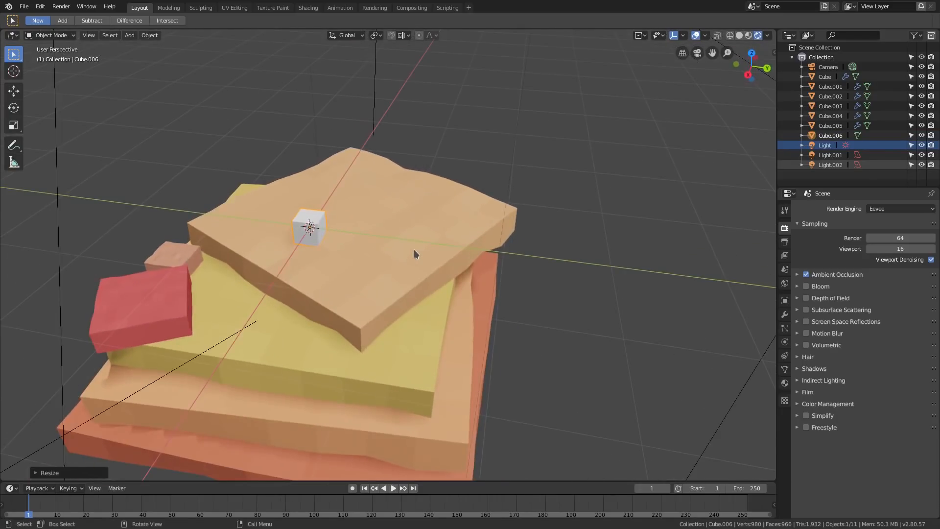
key("g")
left_click(439, 222)
middle_click_drag(439, 222, 579, 204)
key("s")
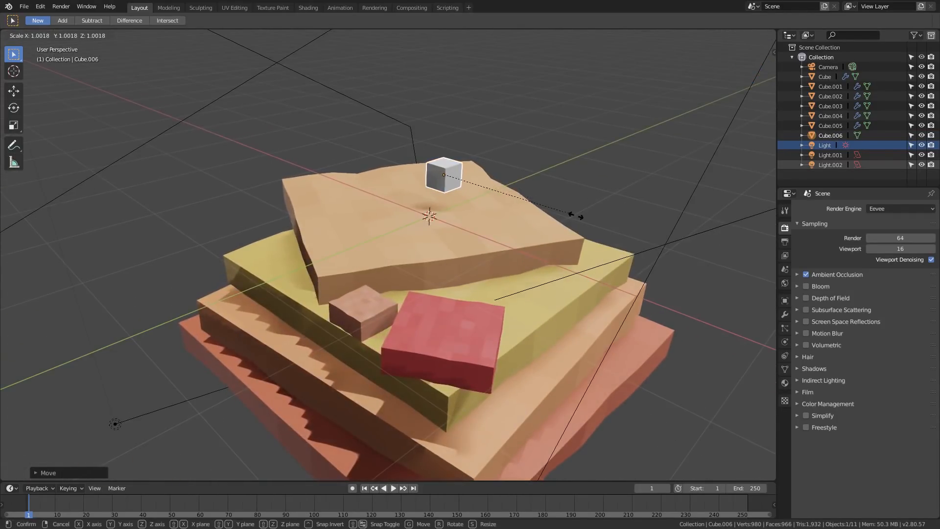
left_click(541, 209)
In Edit Mode, select the small cube's top face and raise it to stretch the cube into a tall column
key("Tab")
scroll(493, 142, "up", 4)
middle_click_drag(485, 138, 470, 213, "shift")
scroll(441, 215, "up", 3)
middle_click_drag(543, 149, 492, 233, "shift")
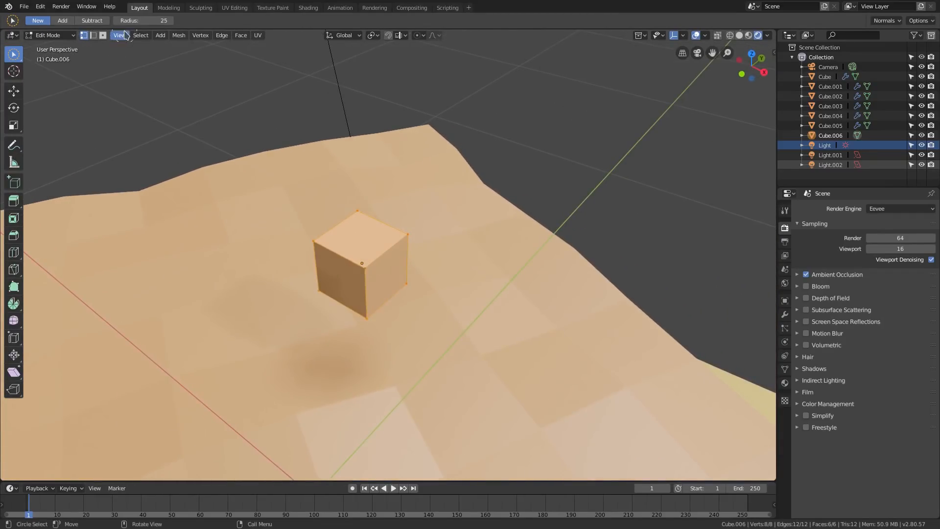
left_click(369, 244)
middle_click_drag(371, 256, 391, 253)
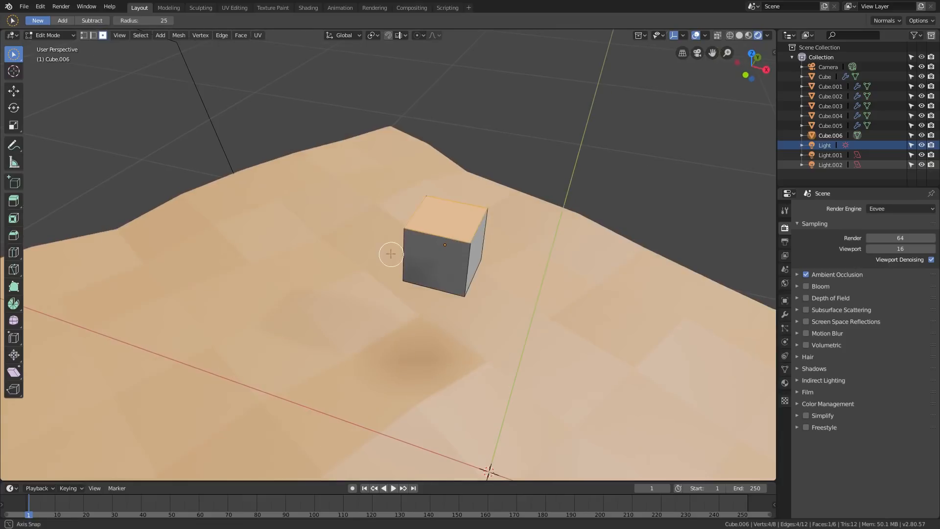
scroll(589, 280, "down", 2)
middle_click_drag(592, 281, 590, 268)
key("g")
left_click(630, 97)
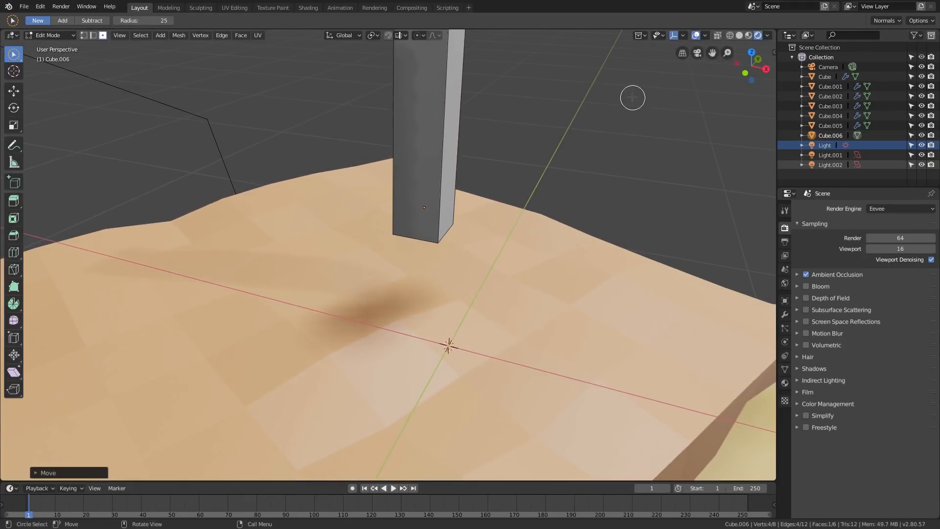
Scale down the column's top face to taper it and move the face to adjust the column's height
scroll(617, 147, "down", 3)
middle_click_drag(609, 201, 618, 278)
key("s")
left_click(548, 254)
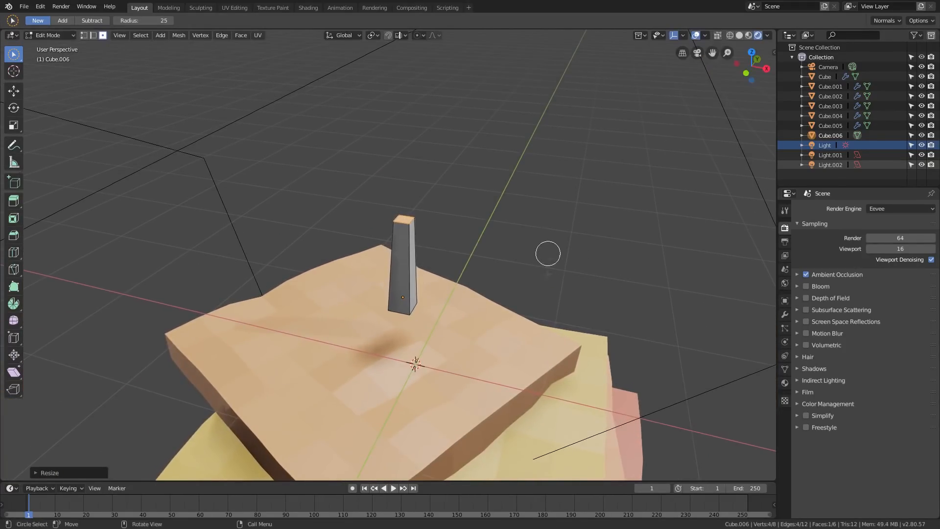
key("g")
left_click(544, 223)
scroll(392, 244, "up", 1)
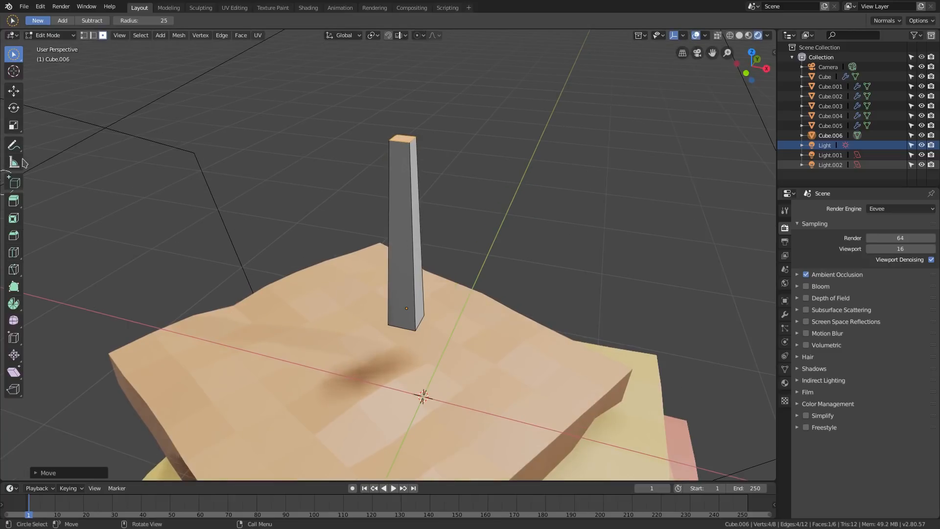
Add two horizontal loop cuts to the column, one at mid-height and one halfway up the upper part
left_click(14, 252)
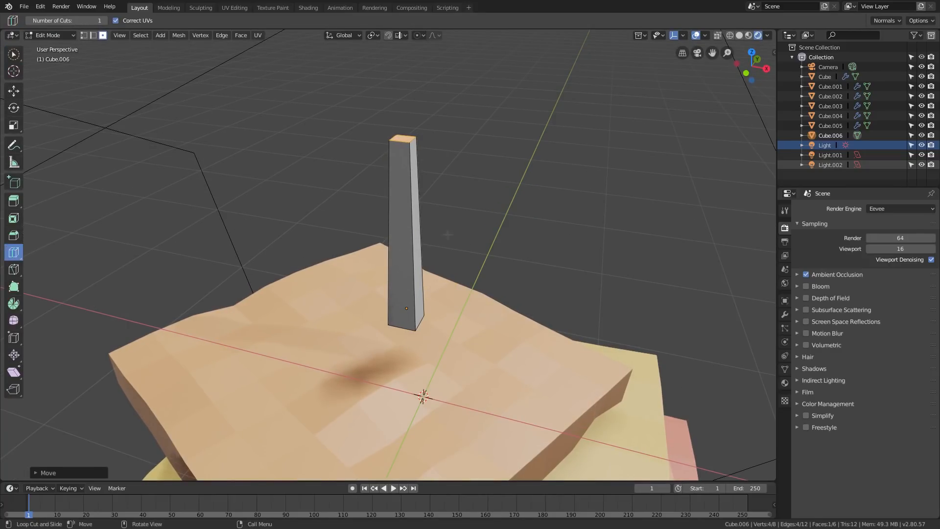
left_click(405, 237)
left_click(409, 205)
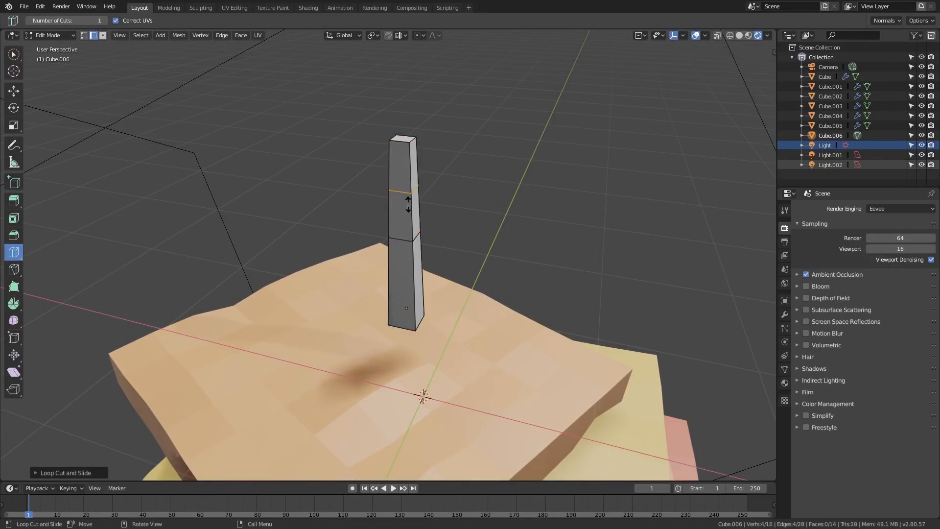
right_click(566, 245)
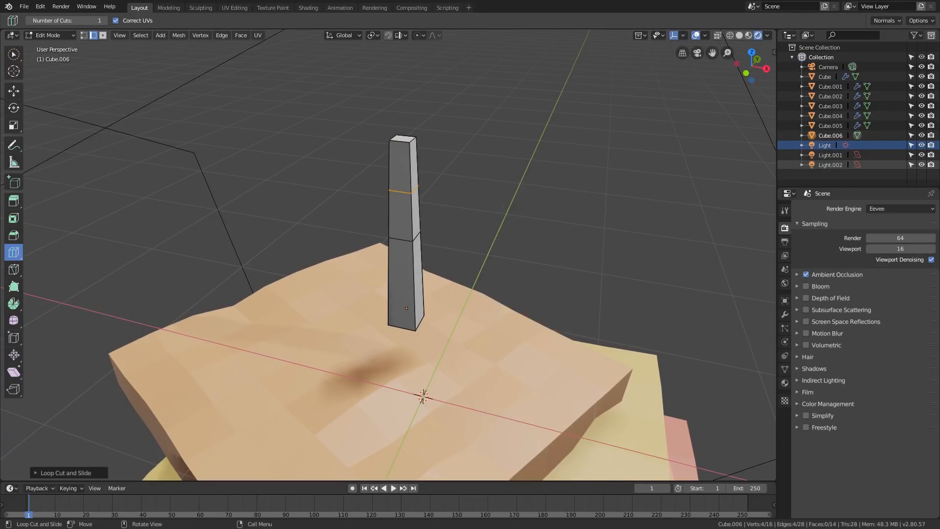
Select the vertices of both edge loops and scale the loops closer together vertically
left_click(84, 35)
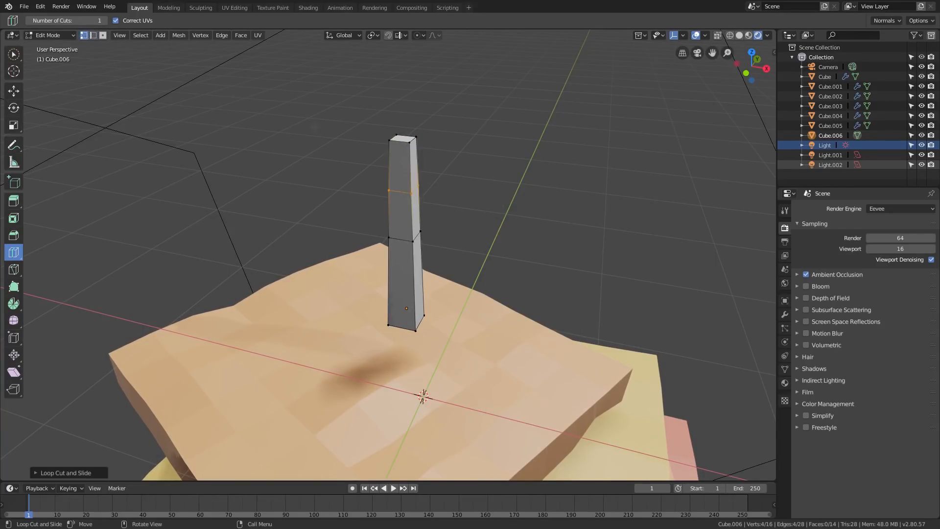
left_click(14, 54)
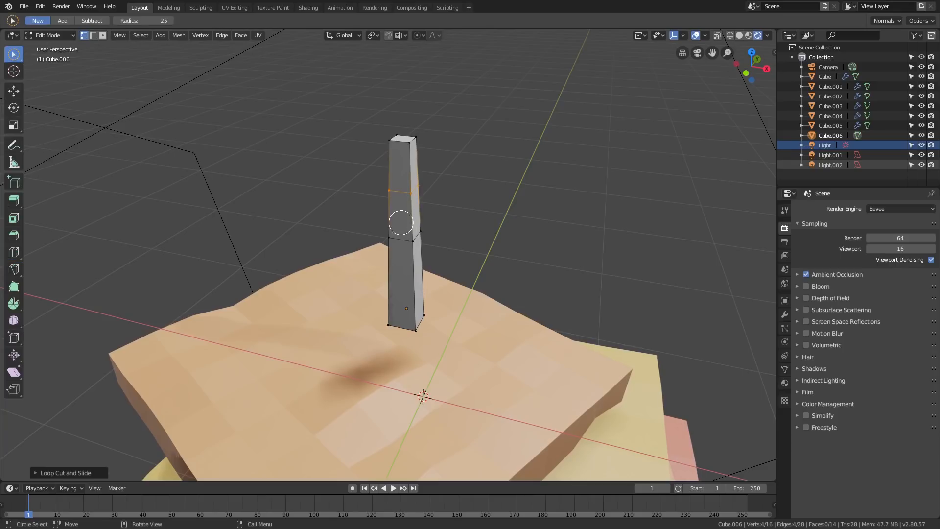
left_click_drag(409, 242, 390, 236, "shift")
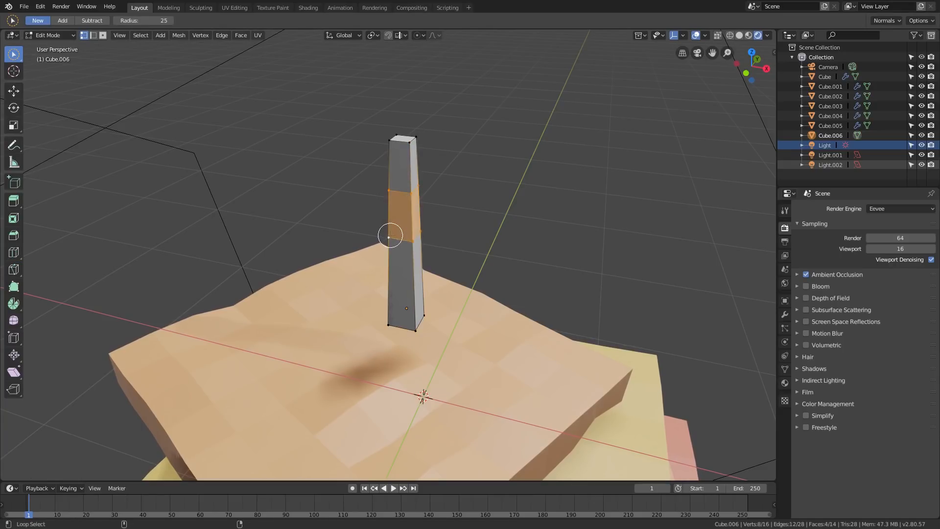
key("s")
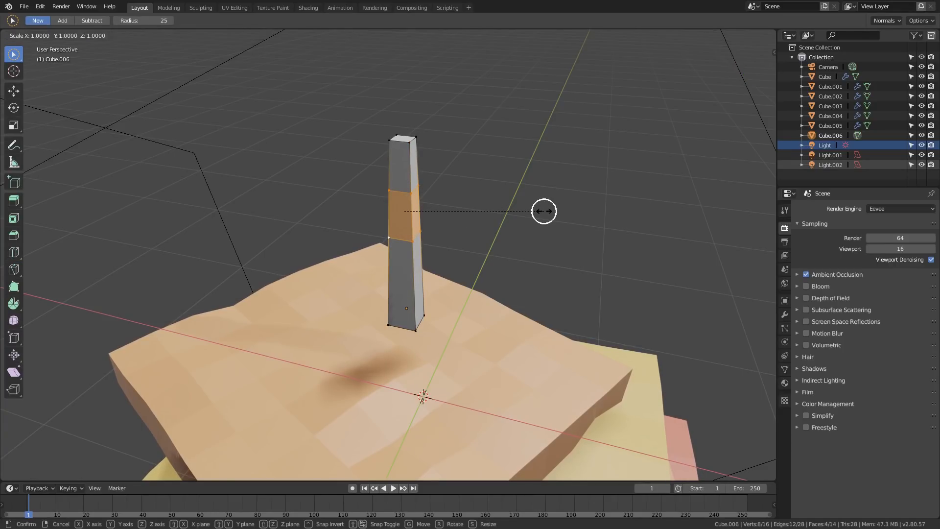
left_click(463, 208)
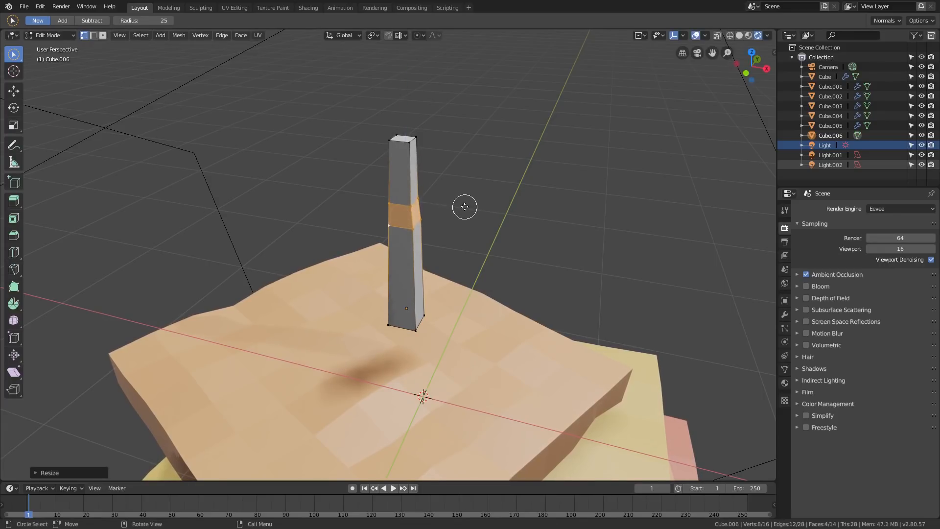
Move the band between the column's edge loops along Z and offset the band's side edge to form a sloped side face
key("g")
key("z")
left_click(469, 190)
key("g")
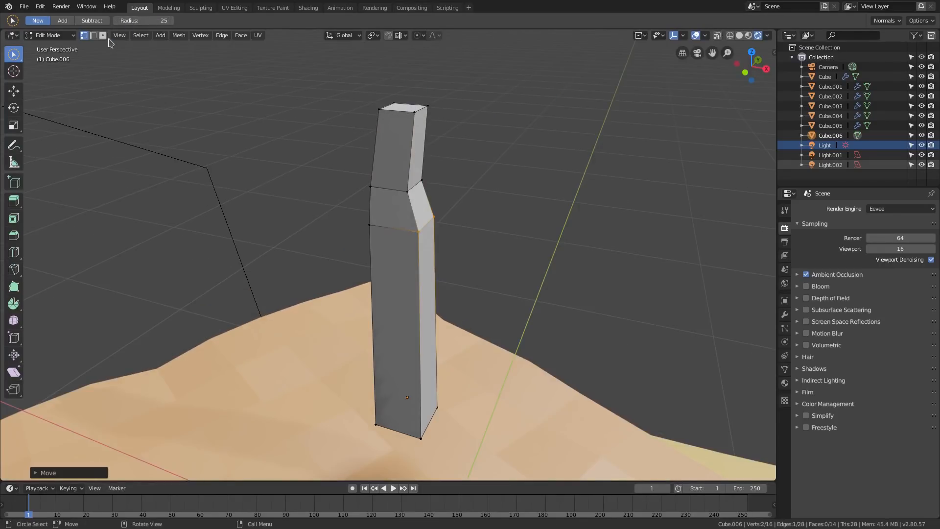
Select the band's sloped side face in face mode and extrude it outward into a branch
left_click(103, 35)
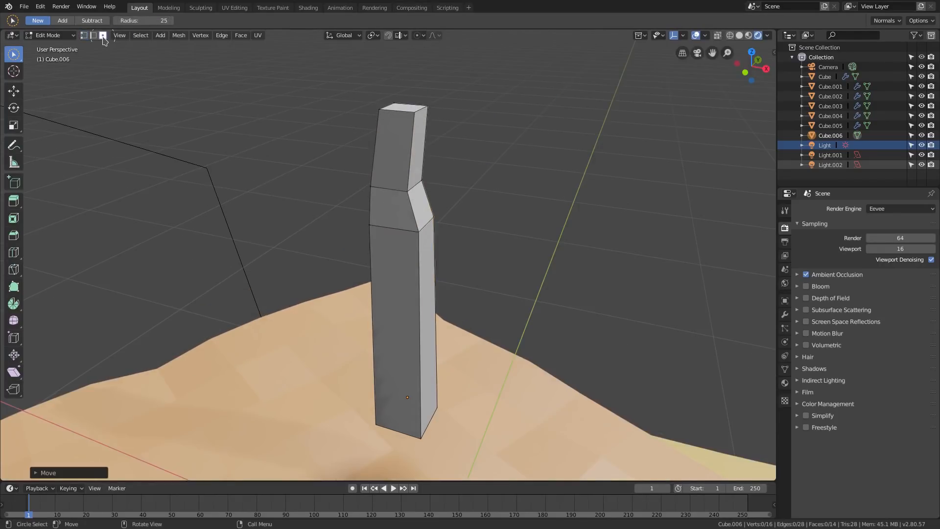
left_click(430, 211, "alt")
scroll(428, 219, "down", 3)
left_click(412, 219)
scroll(411, 219, "up", 5)
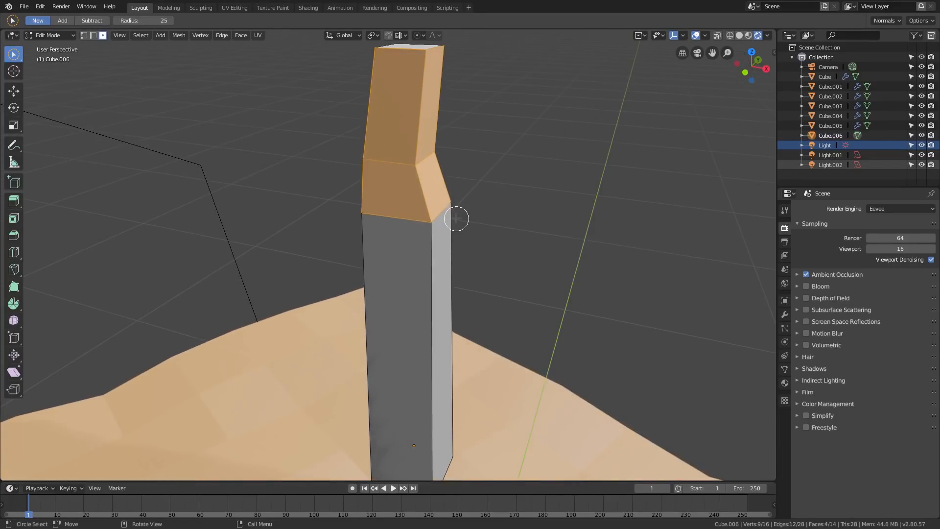
left_click(439, 186)
mouse_move(438, 187)
middle_mouse_down()
mouse_move(426, 191)
mouse_move(427, 203)
mouse_move(403, 199)
mouse_move(425, 195)
middle_mouse_up()
scroll(426, 191, "down", 3)
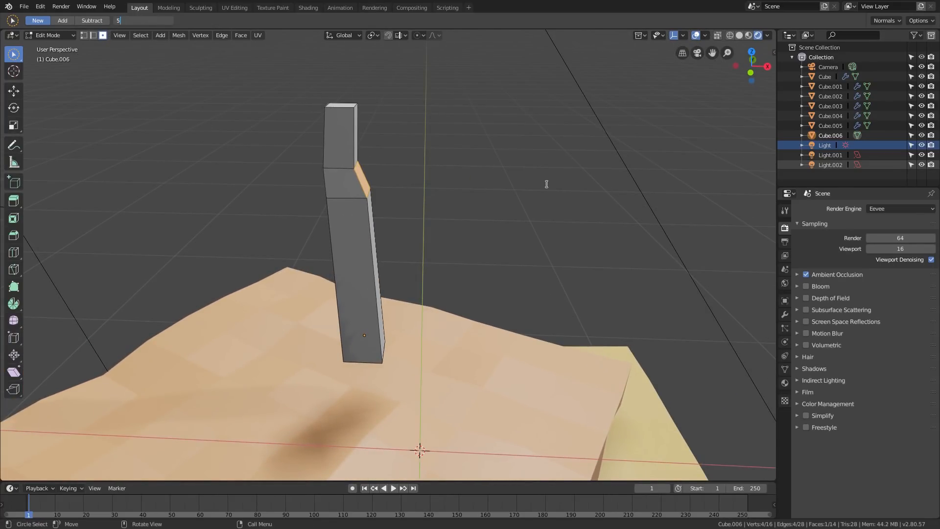
middle_click_drag(524, 185, 373, 190)
key("e")
left_click(433, 173)
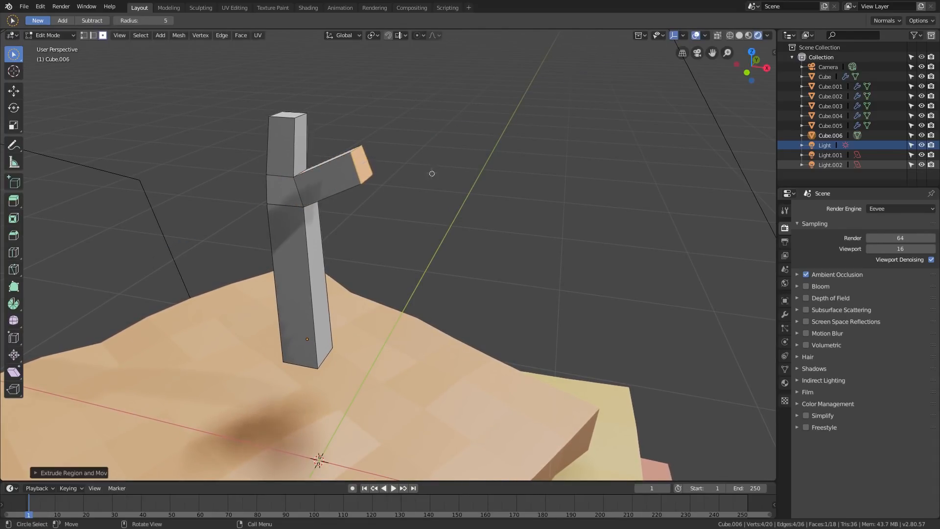
Scale down the branch's end face and move it to give the branch a tapered tip
key("s")
left_click(452, 192)
key("g")
left_click(470, 191)
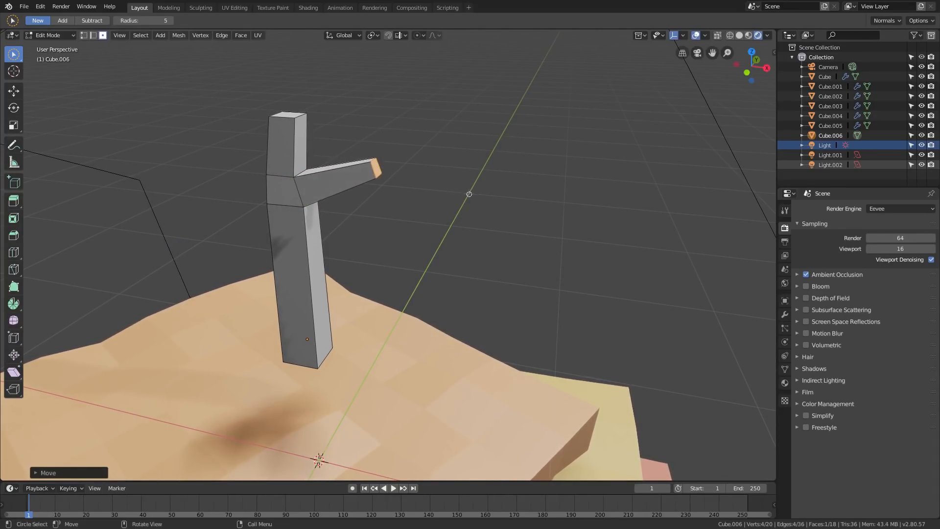
Extrude the band's opposite side face into a second branch and scale down its end face
middle_click_drag(470, 190, 520, 200)
left_click(515, 177)
key("e")
left_click(444, 202)
key("s")
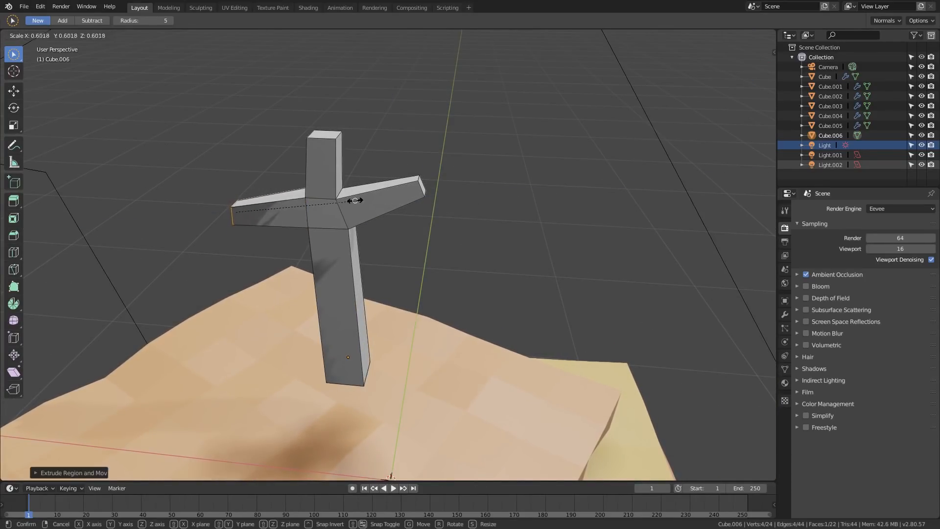
left_click(323, 203)
Move the smallest tree copy onto the corner of the orange slab and rotate it freely with trackball rotation
key("g")
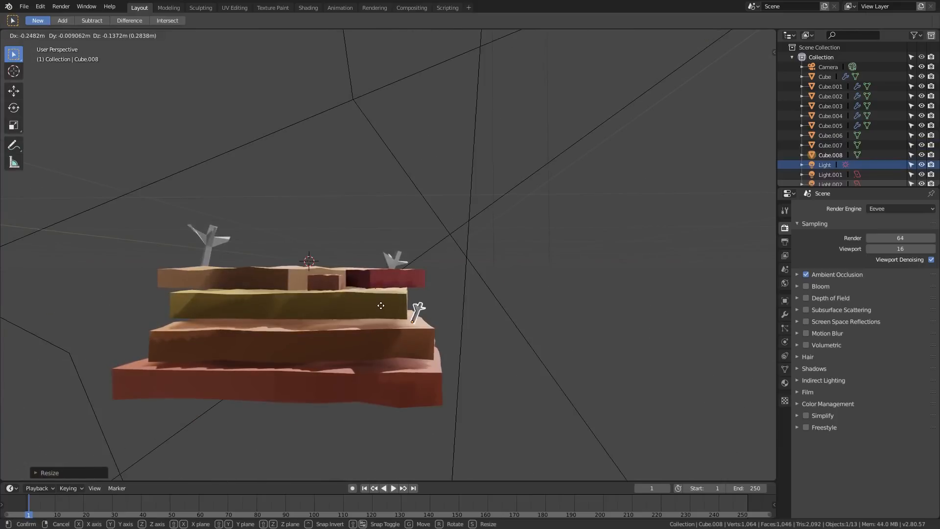
left_click(386, 312)
key("r")
key("r")
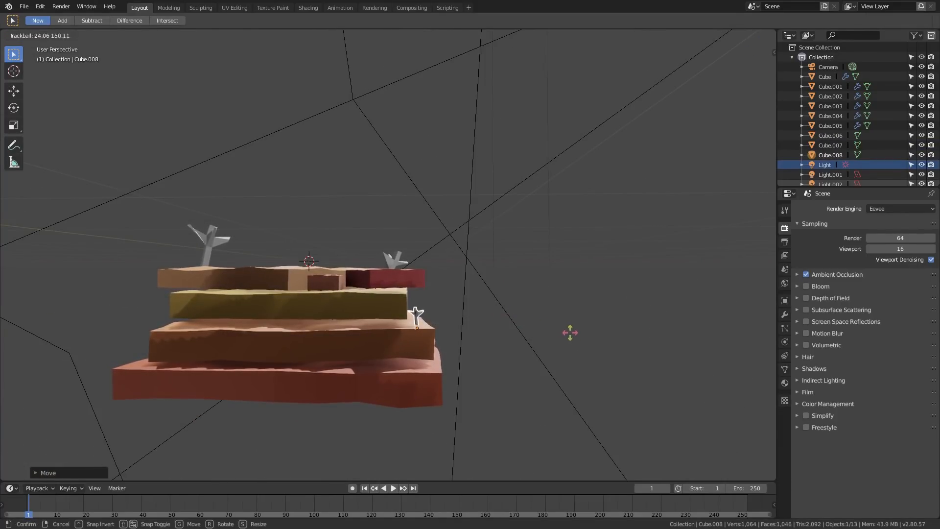
left_click(612, 333)
Add a cube to the scene and scale it down to a small block on the top slab
middle_click_drag(612, 333, 541, 329)
scroll(541, 329, "up", 3)
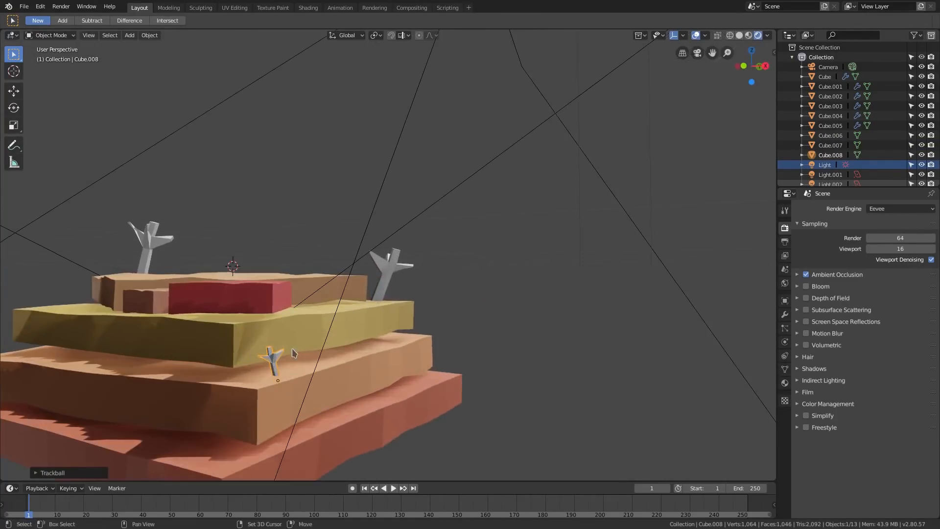
middle_click_drag(292, 350, 329, 313)
mouse_move(329, 275)
middle_mouse_down()
mouse_move(345, 297)
mouse_move(345, 269)
middle_mouse_up()
key("shift+a")
mouse_move(345, 273)
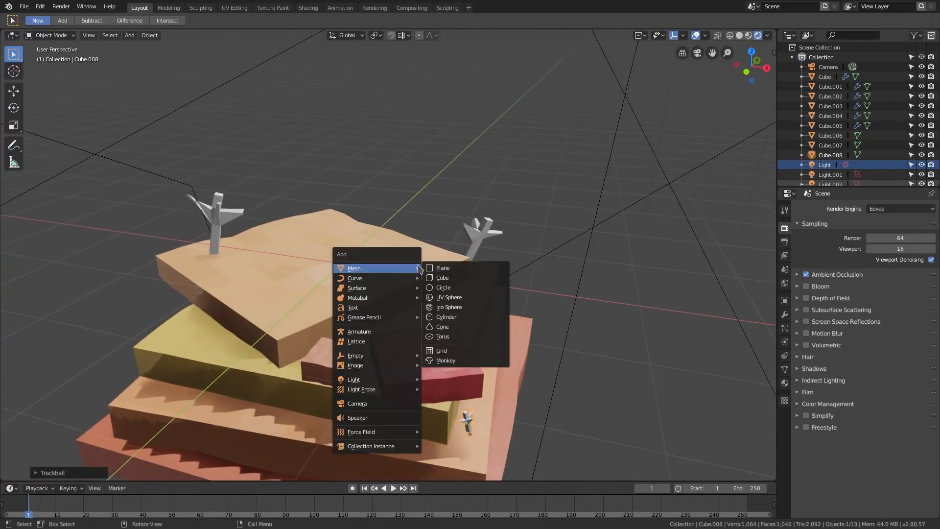
left_click(453, 275)
key("s")
left_click(358, 275)
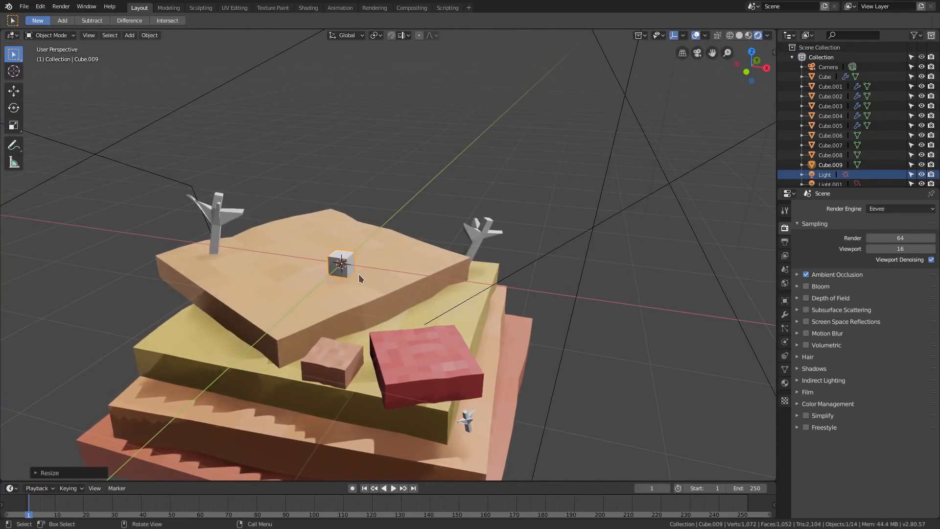
In Edit Mode, select two vertices along one top edge of the small cube and raise them to form a pointed shard
key("Tab")
left_click(346, 256)
left_click(354, 252)
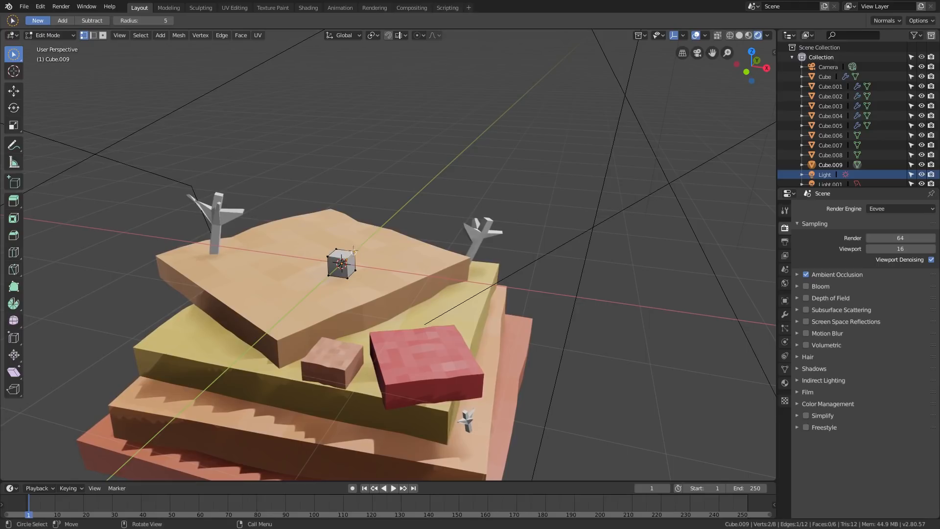
key("g")
left_click(352, 193)
middle_click_drag(374, 240, 475, 275)
Return to Object Mode, rotate the shard freely with trackball rotation and move it across the top slab
key("Tab")
key("r")
key("r")
left_click(618, 278)
key("g")
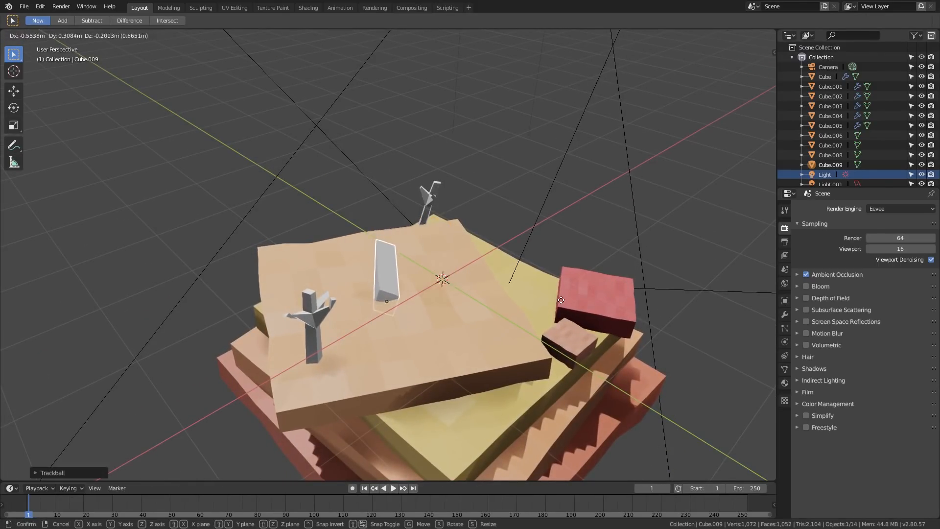
left_click(558, 300)
Scale down the shard and reposition it at the back edge of the top slab
middle_click_drag(412, 306, 462, 298)
key("s")
left_click(555, 313)
middle_click_drag(554, 313, 538, 315)
key("g")
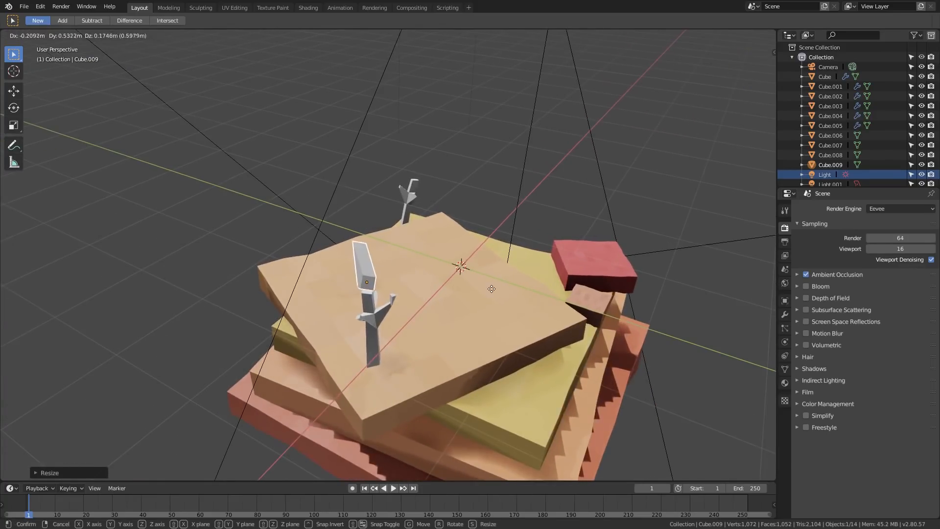
left_click(491, 289)
middle_click_drag(317, 296, 490, 242)
key("g")
left_click(501, 247)
Give the shard a new material with a medium gray base color
left_click(785, 383)
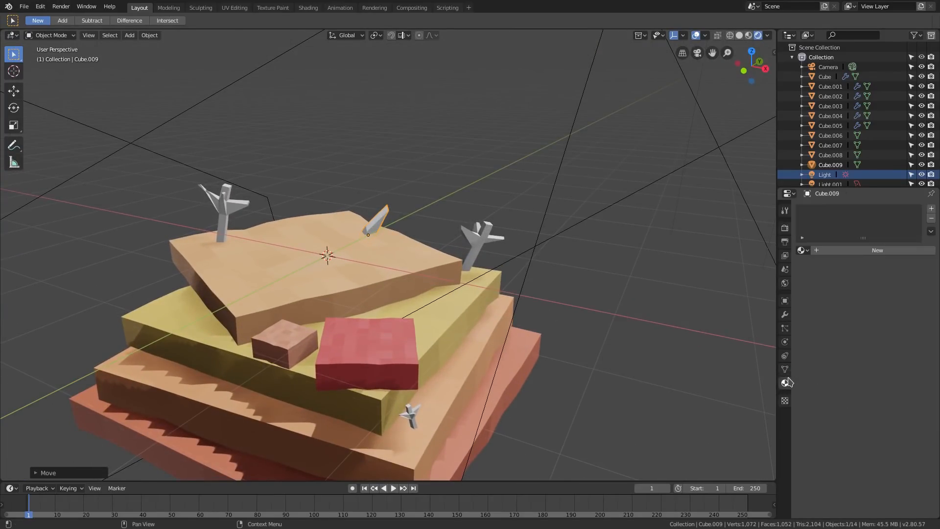
left_click(854, 251)
left_click(905, 349)
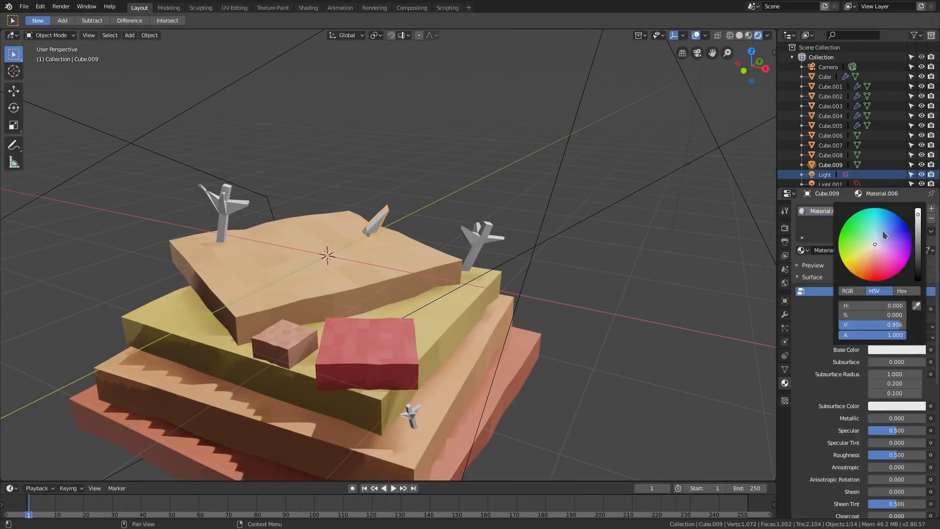
left_click(918, 242)
Give the tree beside the top slab, on the yellow slab, a new material with a green base color
left_click(480, 236)
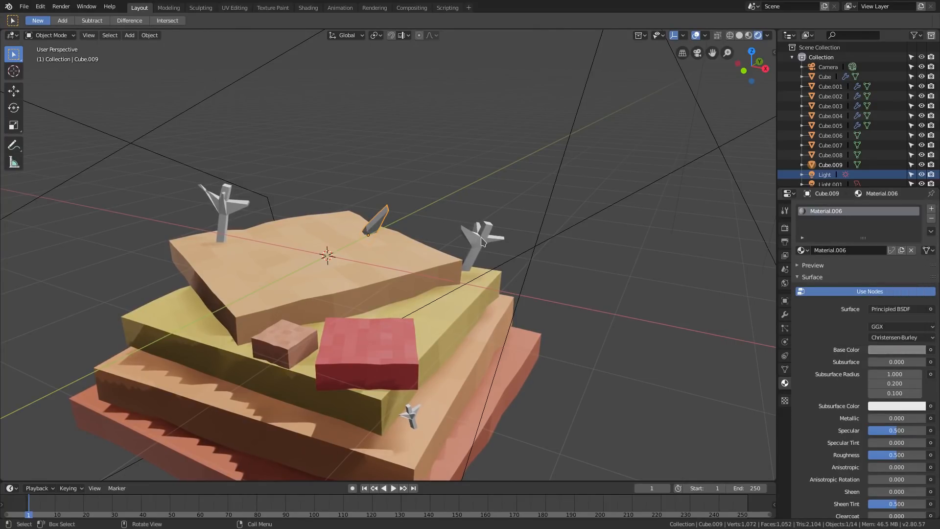
left_click(855, 251)
left_click(897, 349)
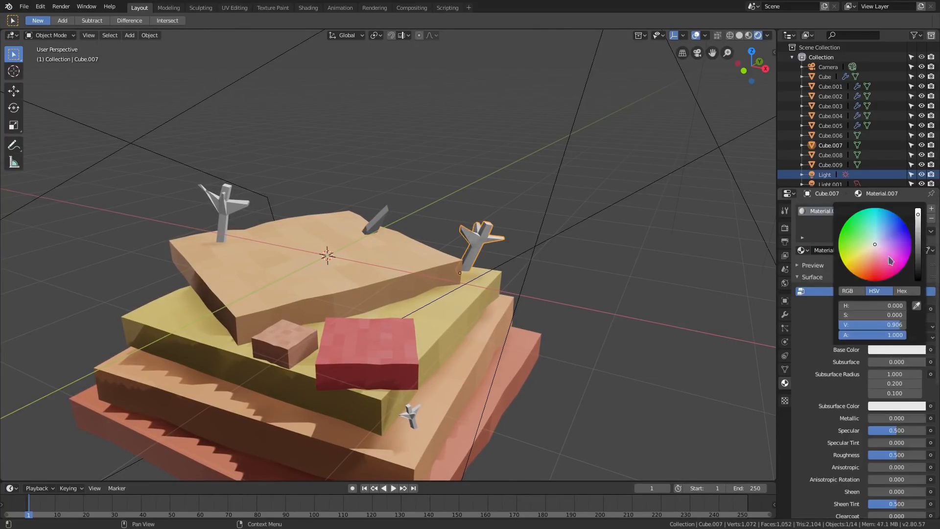
left_click(850, 239)
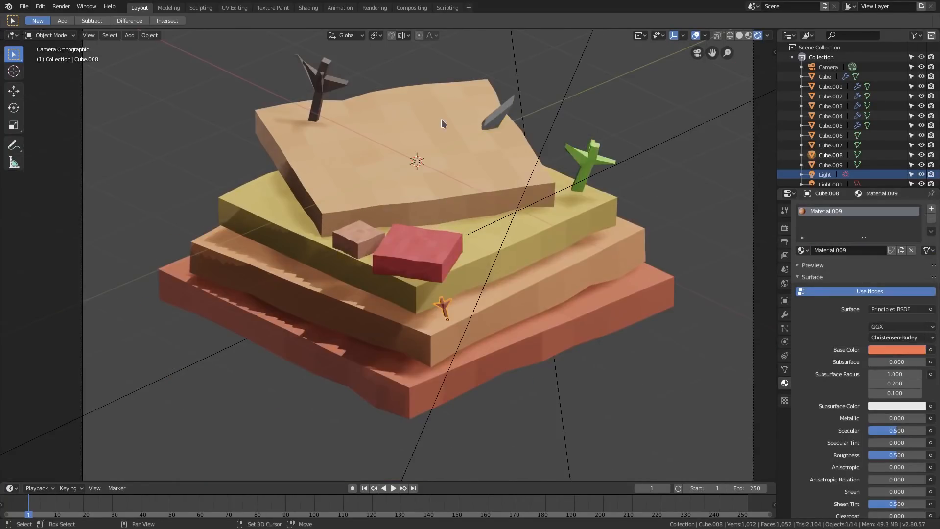
Add another cube at the center of the top slab and scale it down
scroll(445, 125, "down", 4)
middle_click_drag(445, 126, 443, 228)
scroll(423, 234, "up", 4)
key("shift+a")
mouse_move(443, 229)
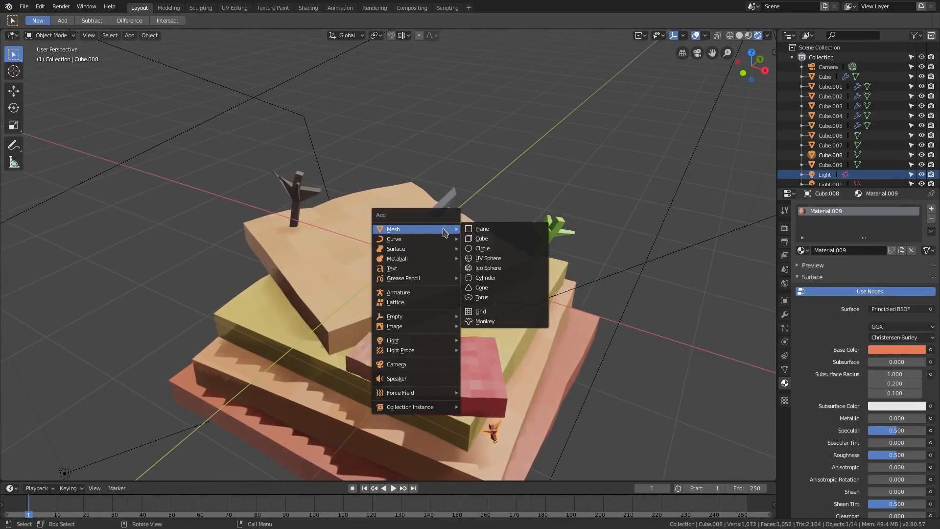
left_click(525, 240)
key("s")
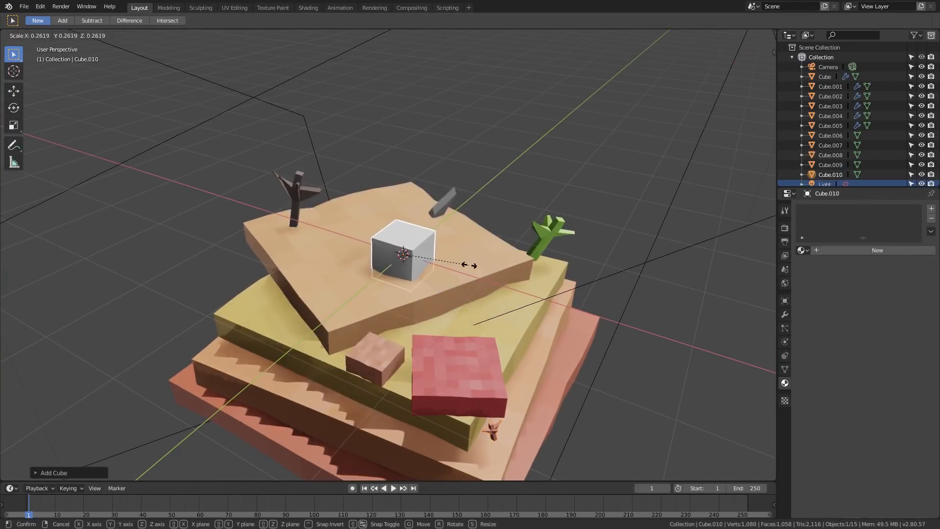
left_click(528, 271)
In Edit Mode, shrink the new cube's top face and lower it along Z to make a flat, tapered rock
key("Tab")
scroll(414, 231, "up", 3)
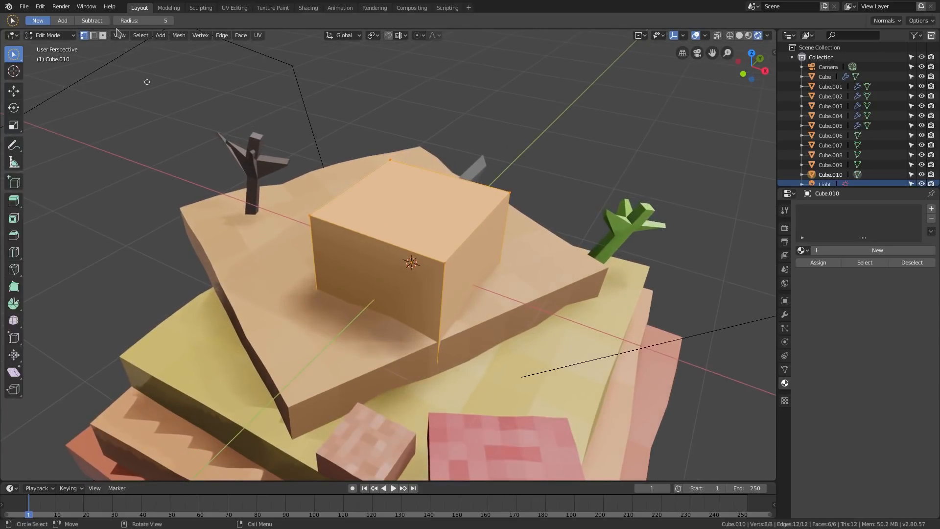
left_click(411, 203)
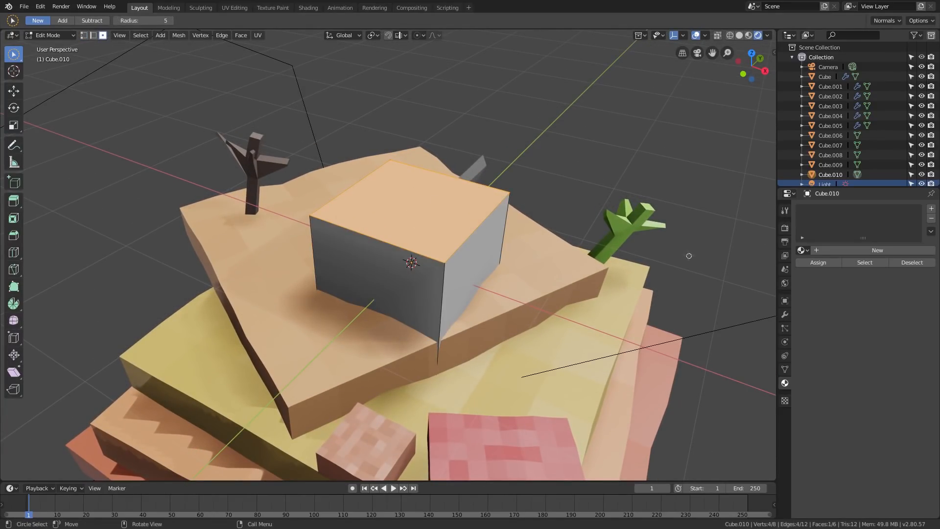
key("g")
key("z")
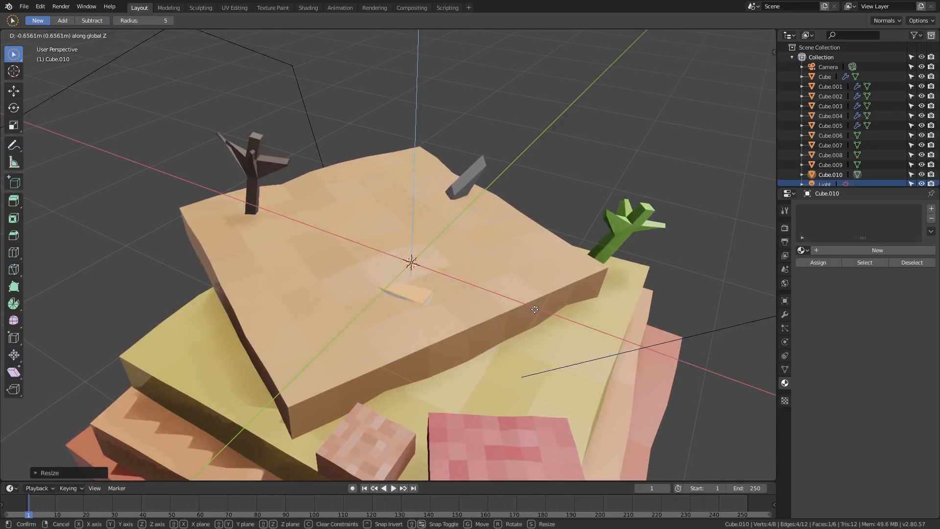
left_click(535, 310)
Return to Object Mode and reposition the tapered rock on the top slab
key("Tab")
key("g")
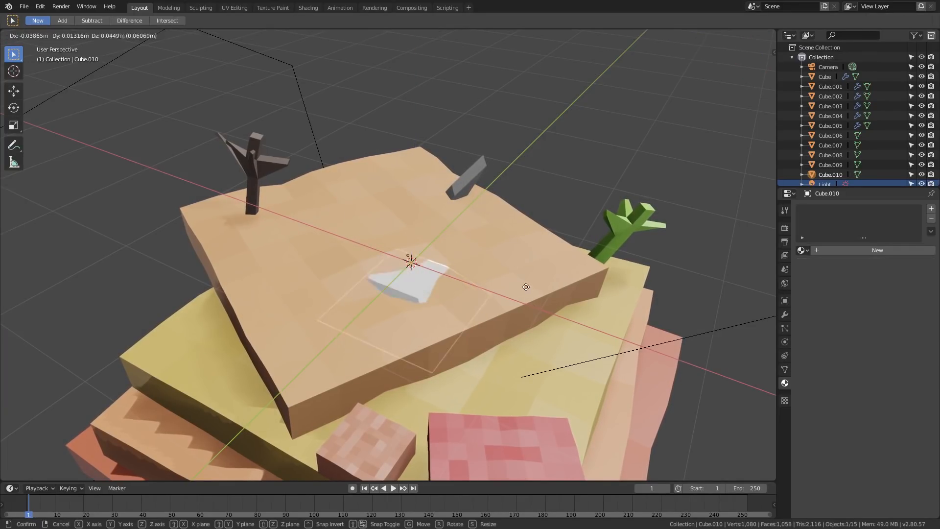
left_click(498, 233)
middle_click_drag(498, 233, 542, 249)
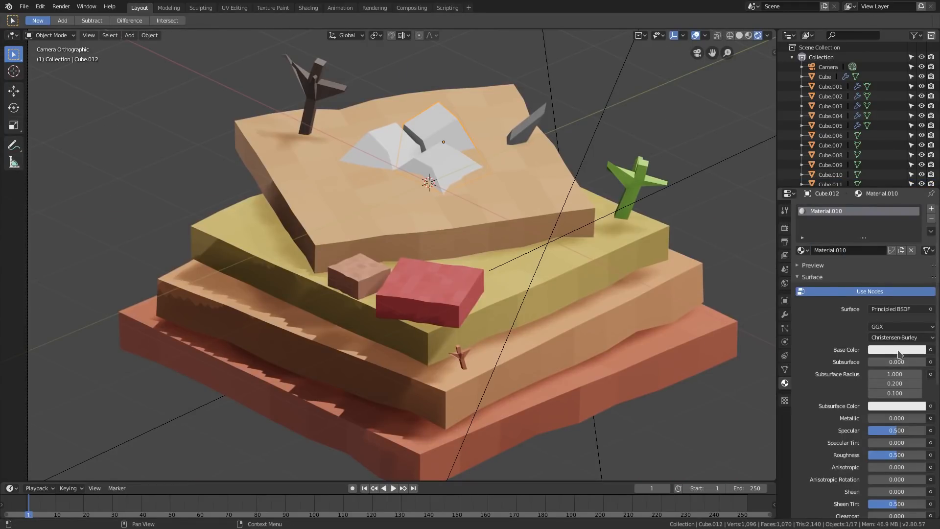
Darken the back rock's base color to gray and give the front rock a new material with a darker gray base color
left_click(899, 350)
left_click_drag(918, 211, 918, 239)
left_click(432, 143)
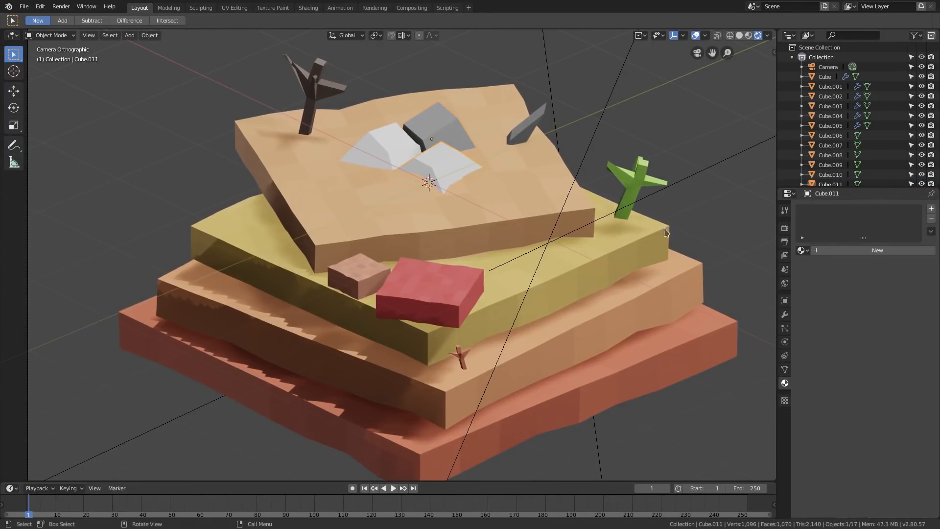
left_click(839, 250)
left_click(913, 350)
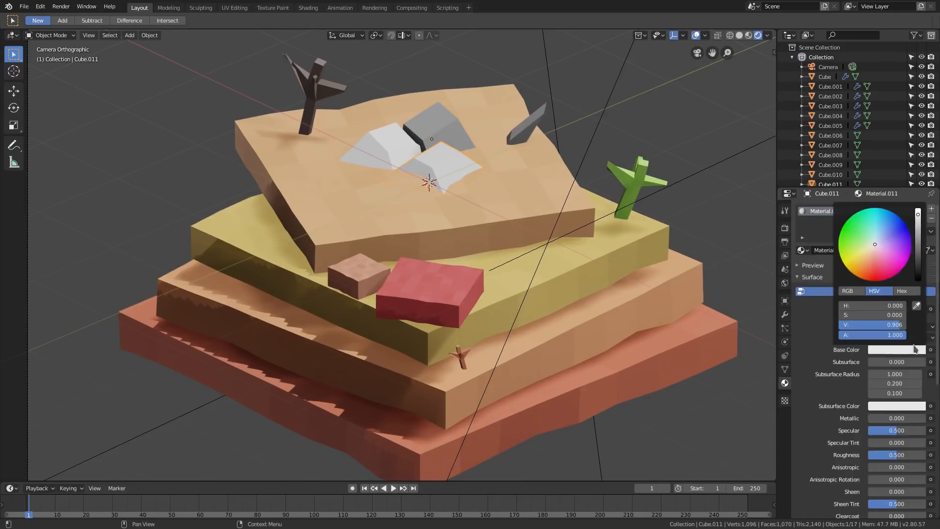
left_click(918, 255)
left_click(377, 131)
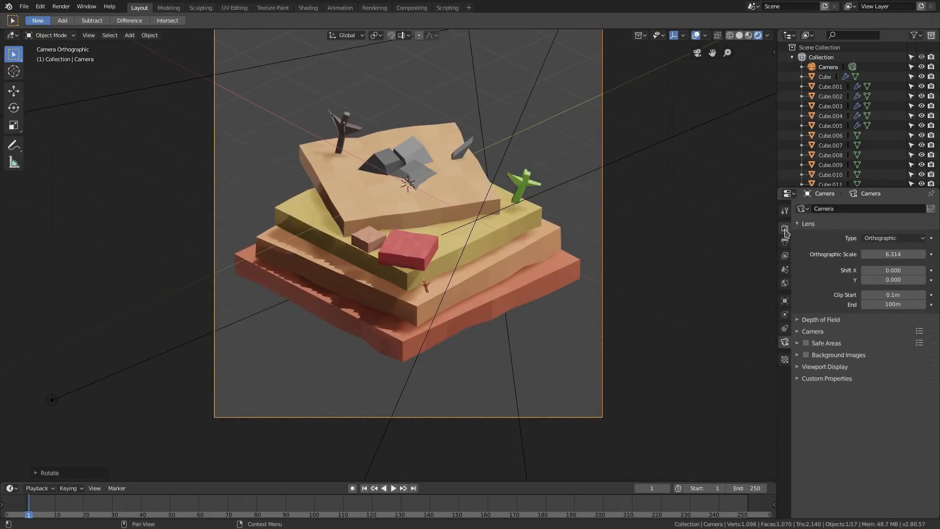
Add a plane and scale it up until it fills the whole camera frame
scroll(369, 165, "down", 2)
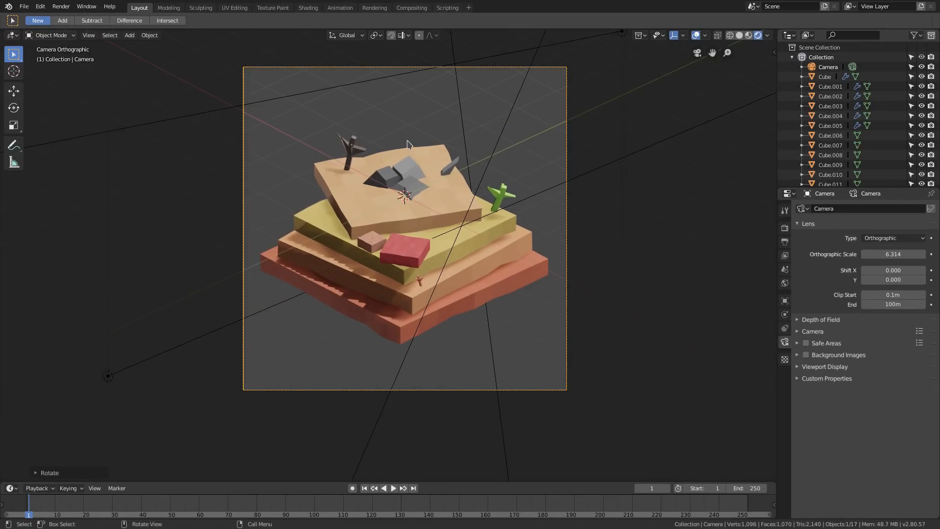
key("shift+a")
mouse_move(413, 132)
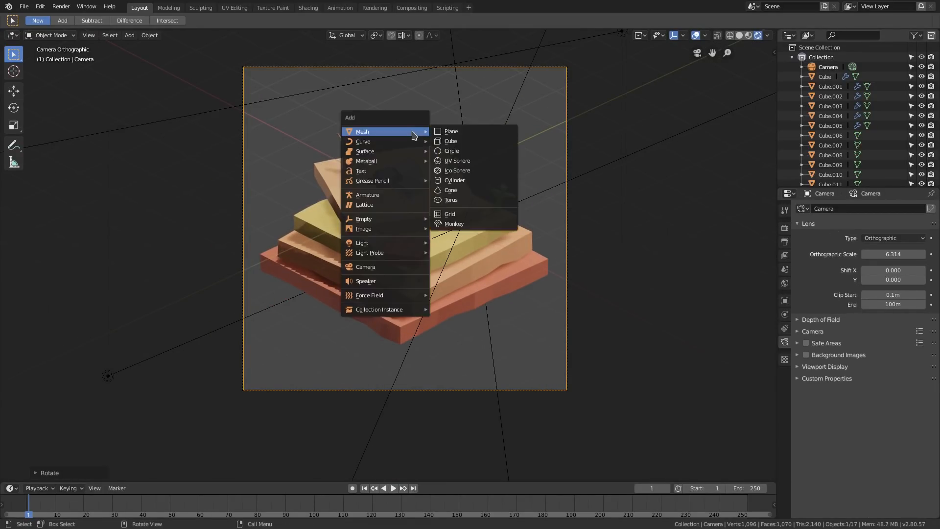
left_click(492, 134)
key("s")
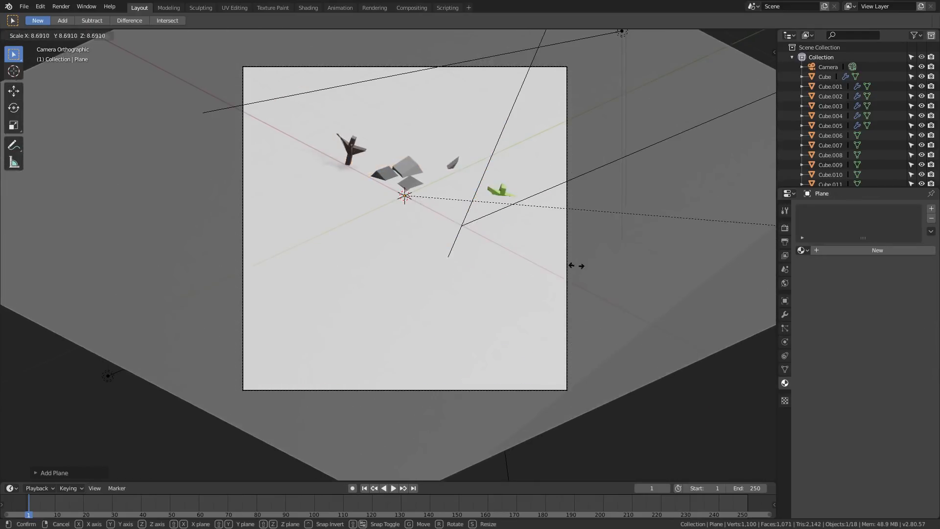
left_click(544, 255)
Lower the plane along Z to beneath the slab stack as a ground and open it in Edit Mode
key("g")
key("z")
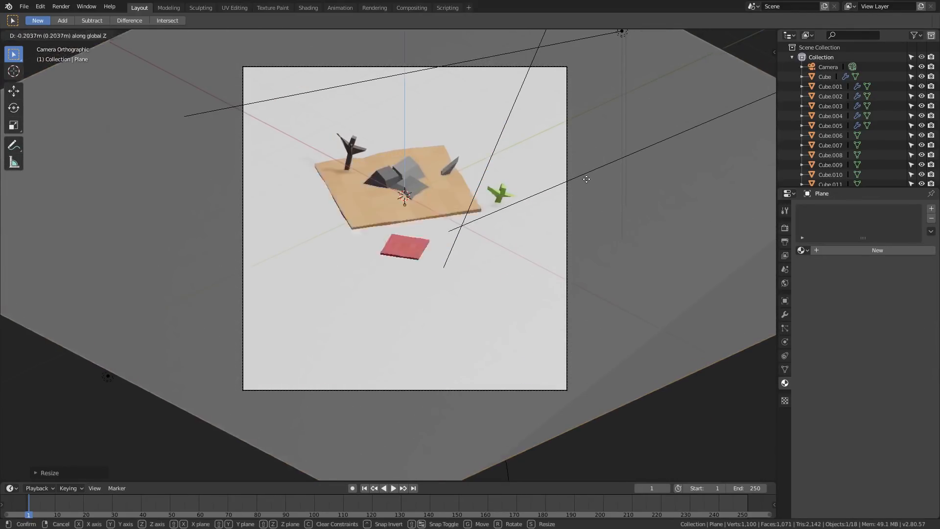
left_click(573, 217)
key("KP_0")
key("Tab")
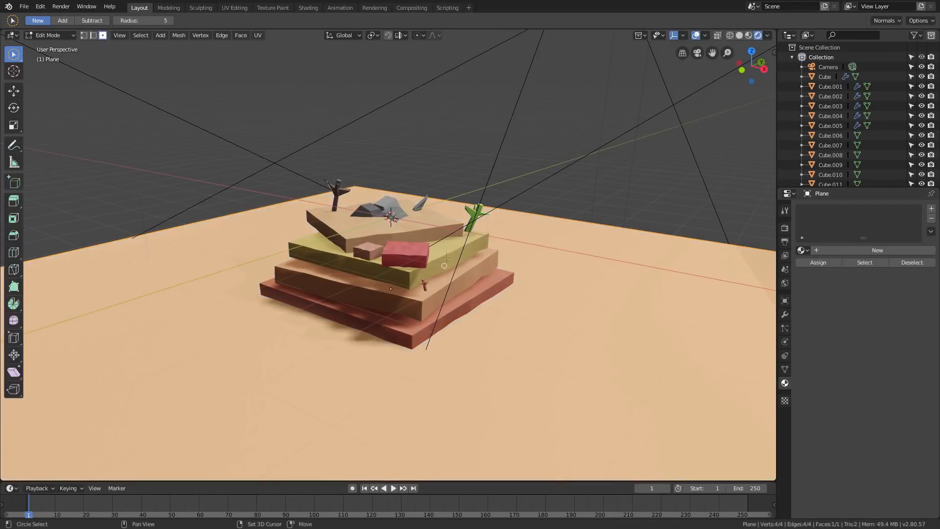
Subdivide the ground plane four times and return to Object Mode
scroll(446, 251, "down", 2)
middle_click_drag(444, 249, 451, 261)
right_click(451, 260)
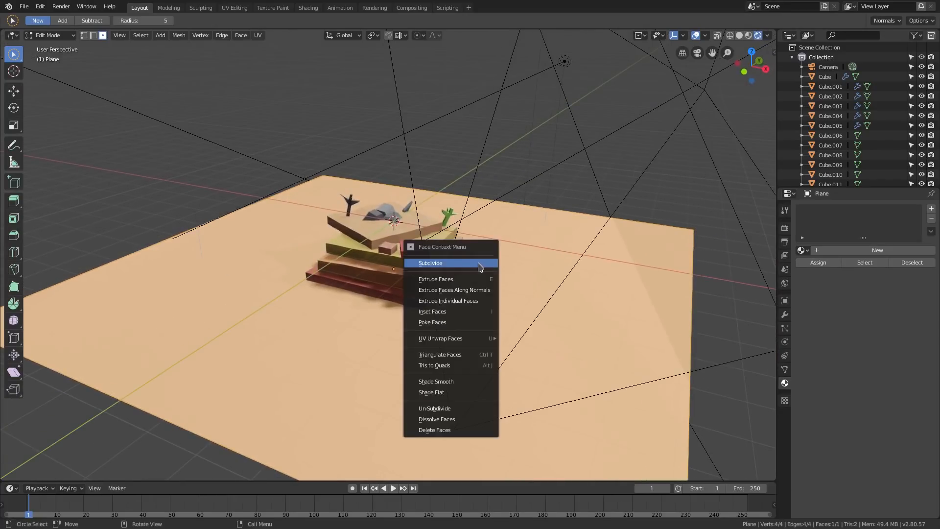
left_click(480, 264)
right_click(480, 267)
left_click(478, 263)
right_click(478, 263)
left_click(479, 263)
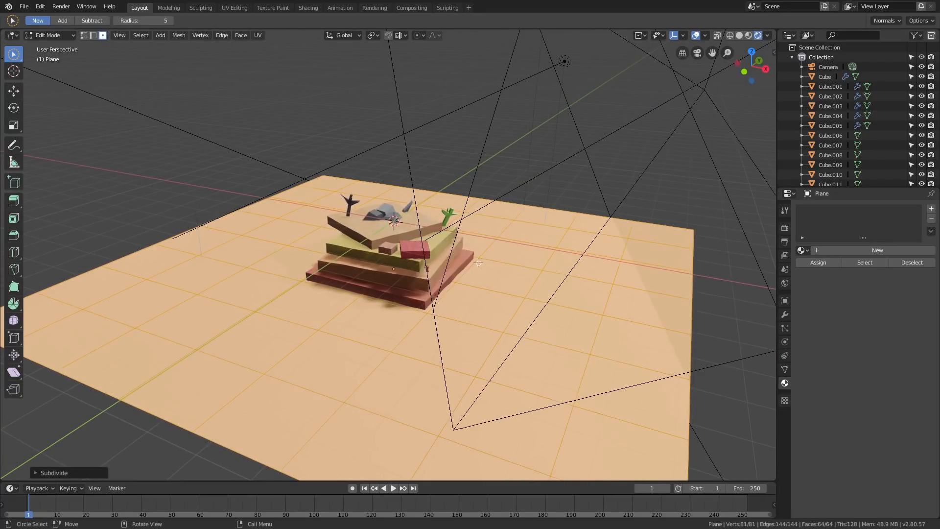
right_click(478, 263)
left_click(478, 263)
middle_click_drag(478, 263, 554, 279)
key("Tab")
Add a Displace modifier to the plane, assign the existing texture named Texture, and set the strength to 0.2
scroll(535, 285, "up", 1)
left_click(786, 316)
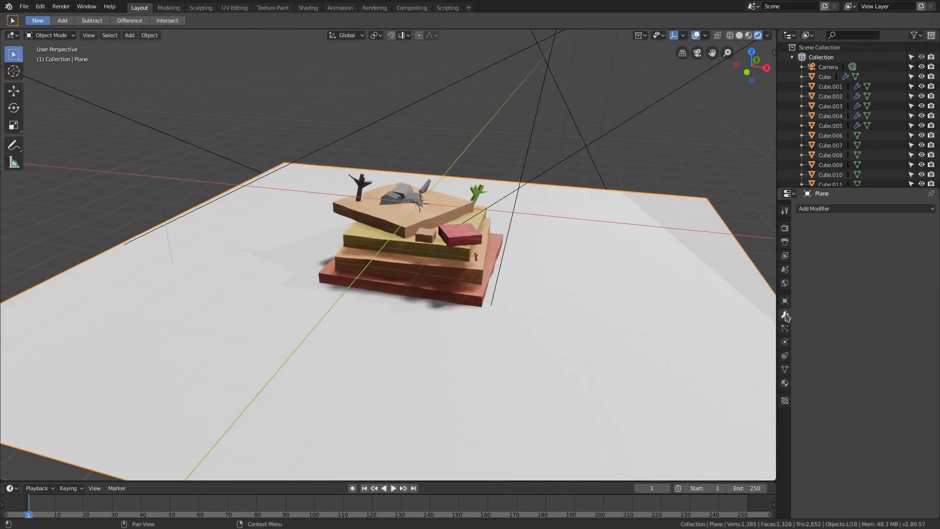
left_click(851, 211)
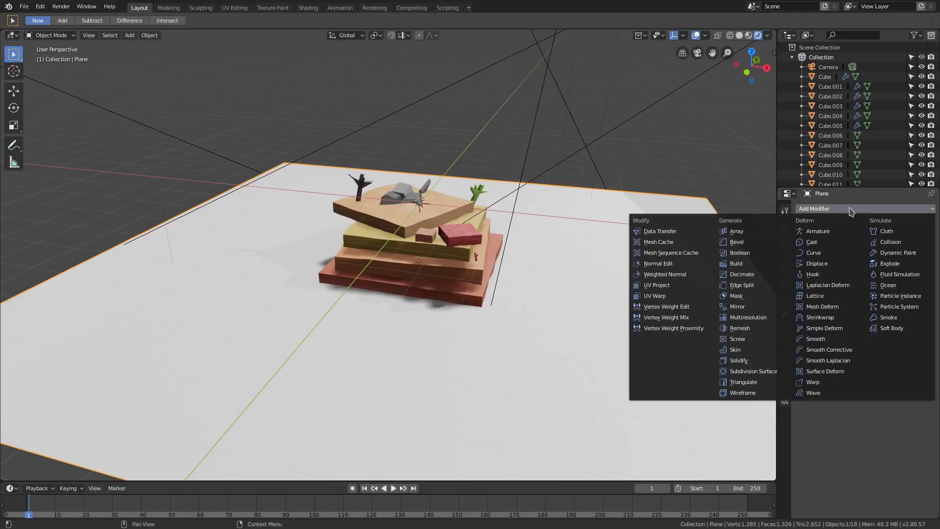
left_click(815, 264)
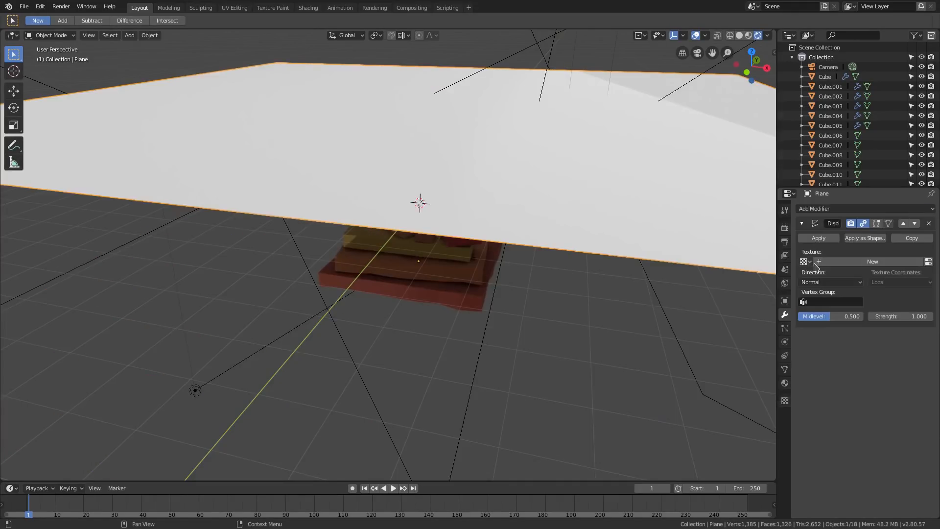
left_click(803, 262)
left_click(814, 277)
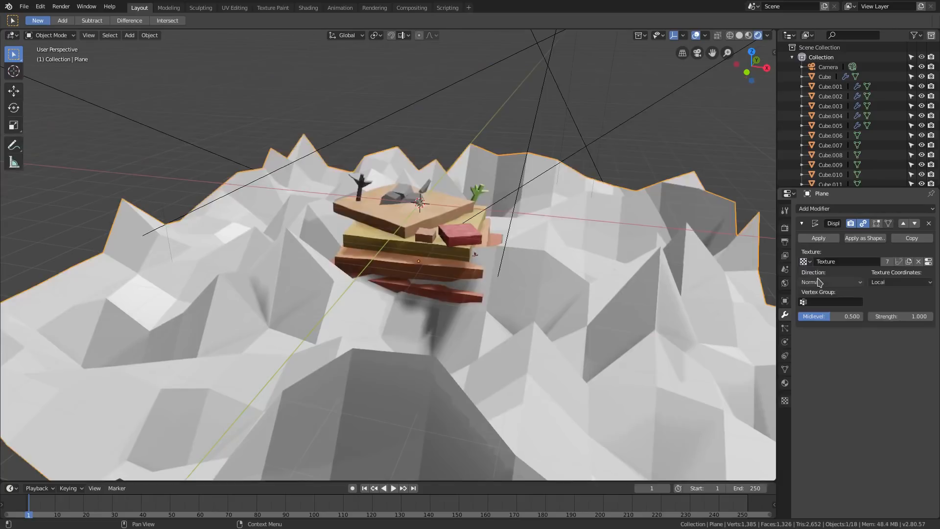
mouse_move(871, 317)
left_mouse_down()
mouse_move(842, 317)
mouse_move(871, 318)
left_mouse_up()
middle_click_drag(470, 210, 566, 249)
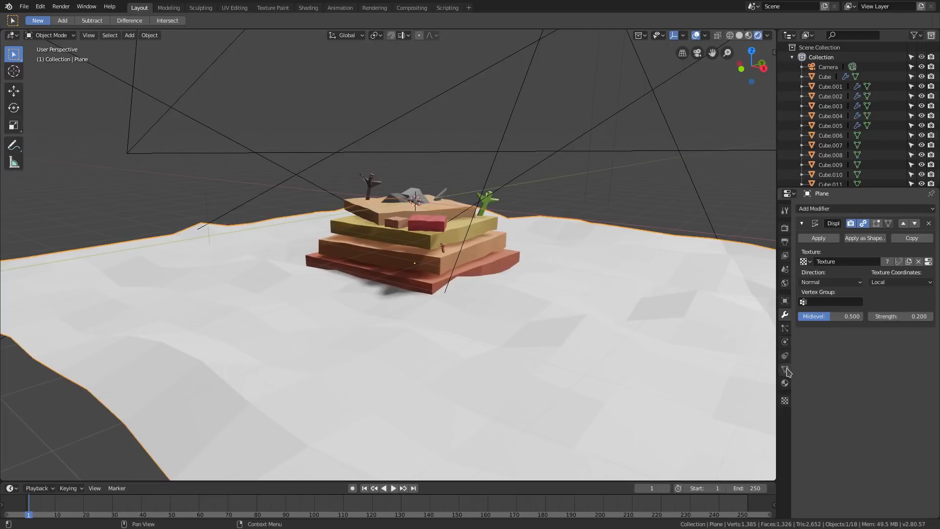
Give the displaced plane a new material with a turquoise-green base color
left_click(785, 384)
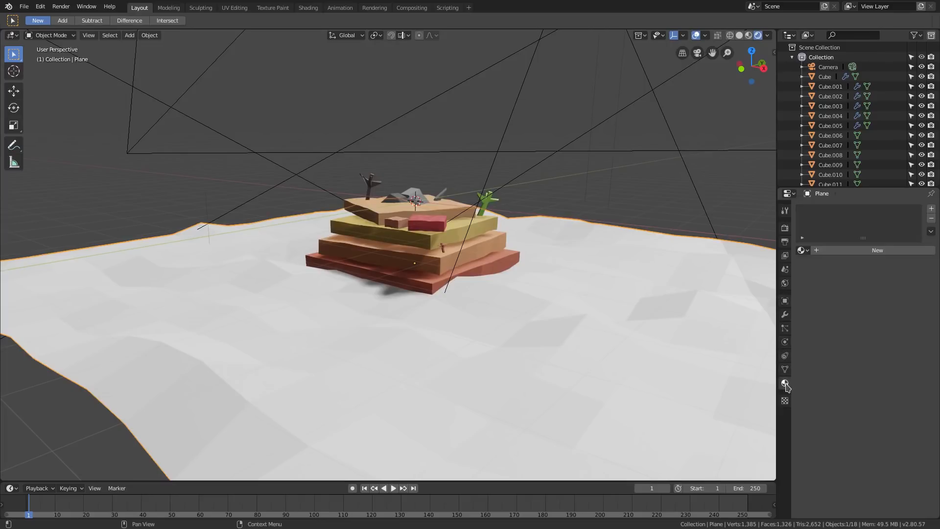
left_click(857, 251)
left_click(887, 350)
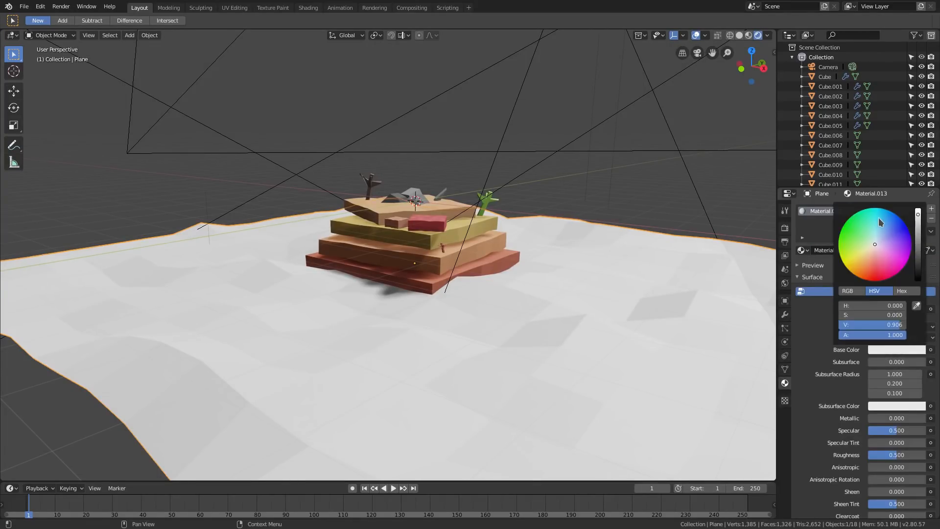
left_click(877, 224)
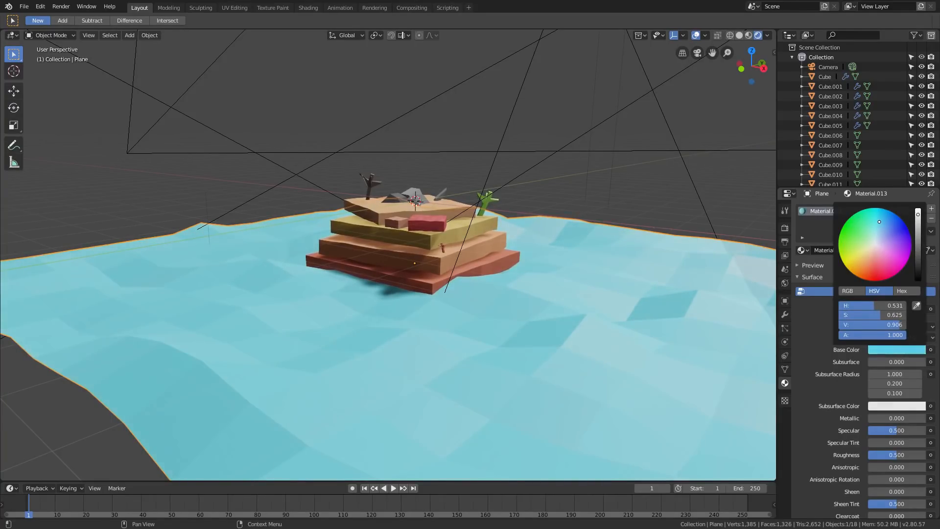
left_click_drag(880, 219, 874, 218)
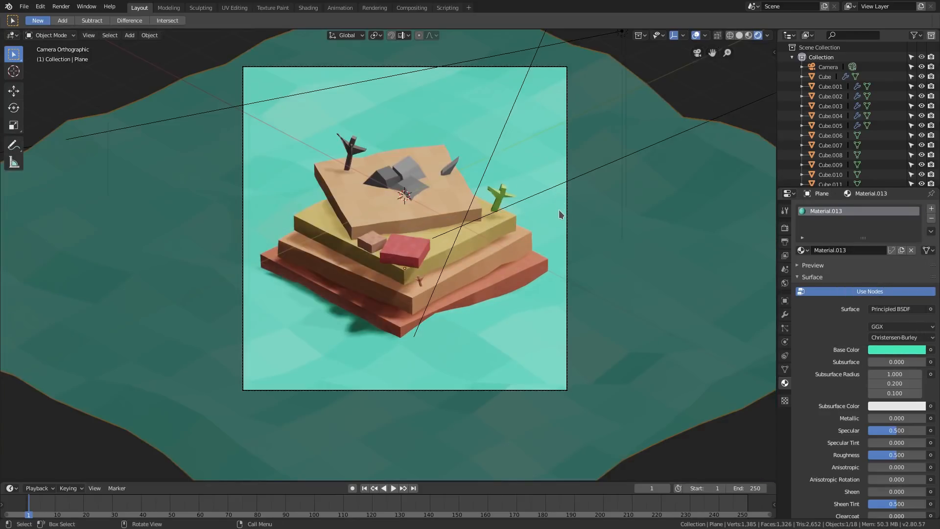
Set the water material's specular to 1.0, roughness to 0.425 and metallic to 0.708
scroll(559, 211, "down", 2)
scroll(561, 215, "up", 2)
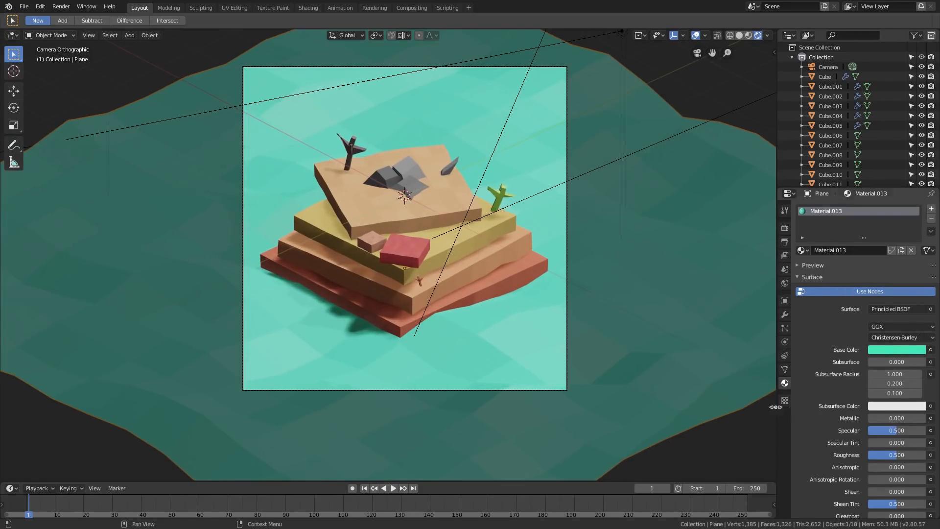
left_click_drag(896, 430, 925, 430)
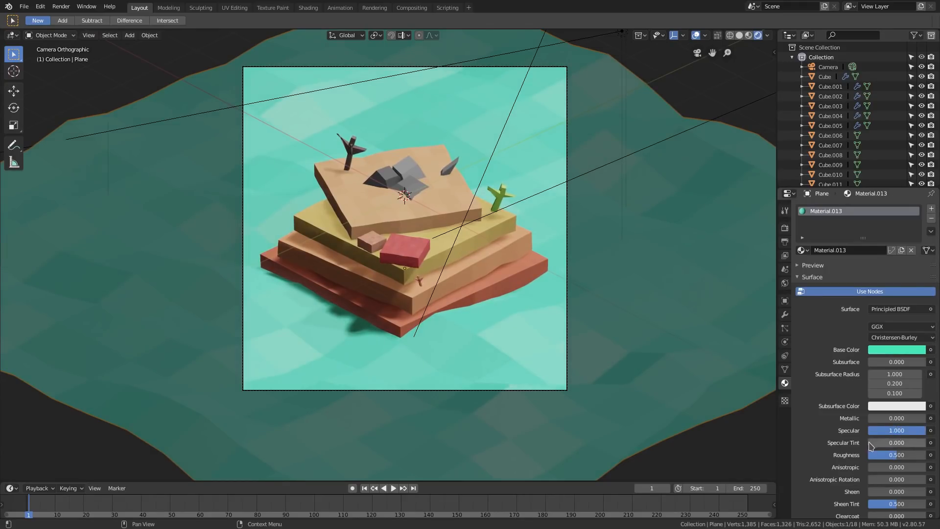
left_click_drag(884, 455, 862, 455)
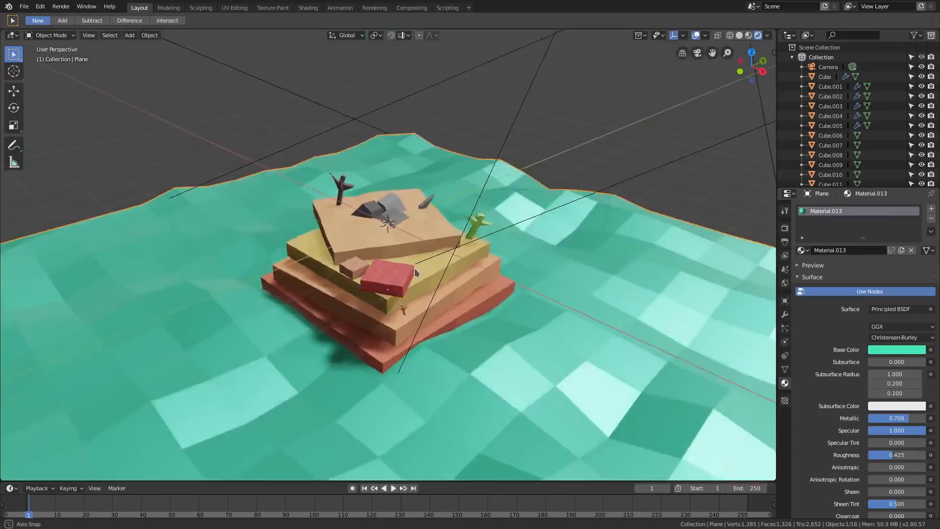
Duplicate the water plane and lower the copy along Z beneath the original
middle_click_drag(401, 254, 587, 289)
scroll(463, 239, "up", 2)
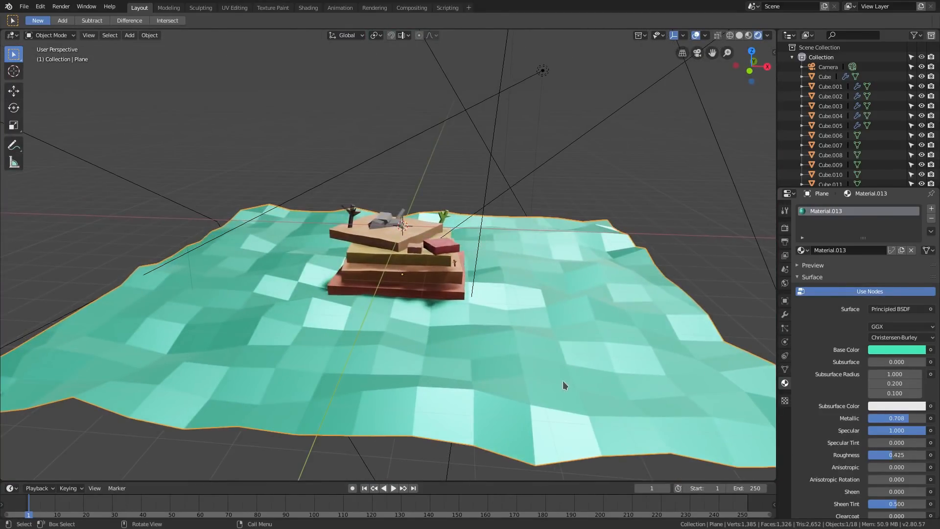
middle_click_drag(563, 385, 255, 321)
middle_click_drag(566, 272, 537, 295)
key("shift+d")
key("z")
left_click(530, 343)
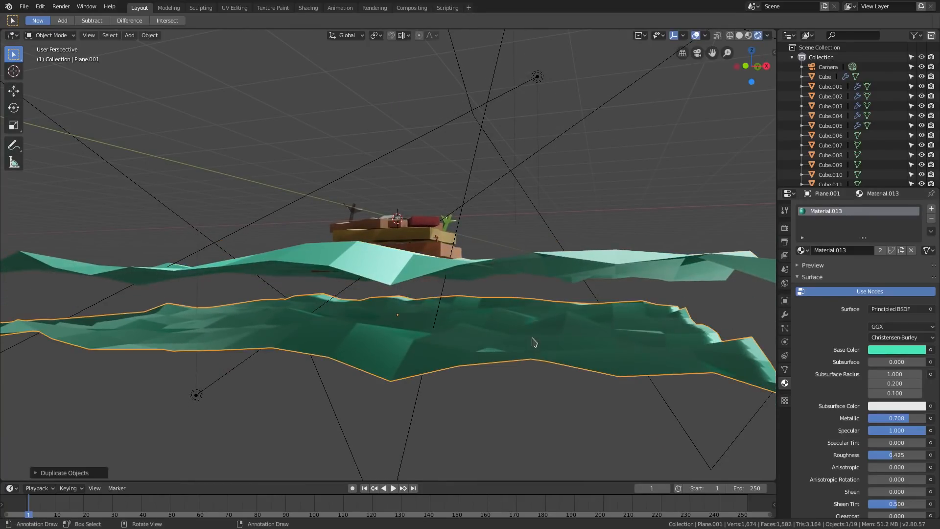
mouse_move(531, 340)
middle_mouse_down()
mouse_move(519, 325)
mouse_move(522, 341)
middle_mouse_up()
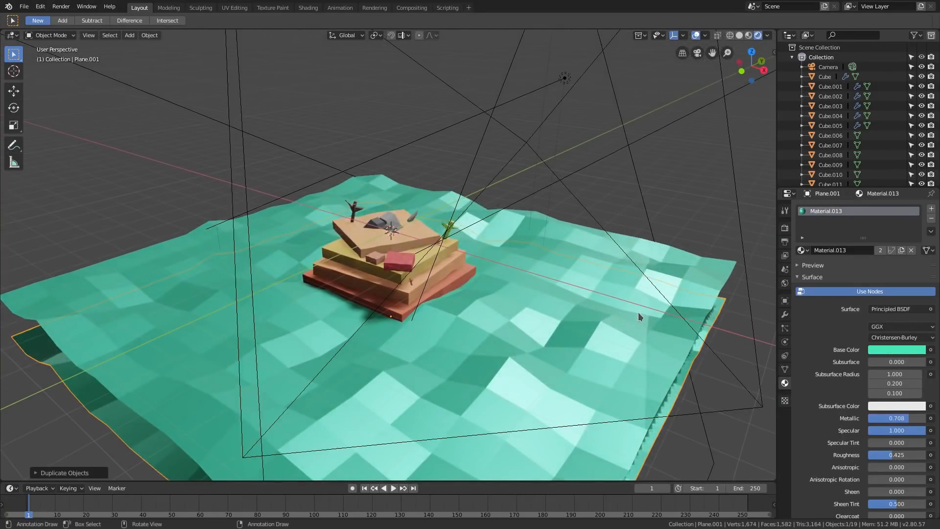
In the camera view, scale both planes down to slightly wider than the slab stack and adjust their height along Z
key("KP_0")
scroll(645, 313, "down", 2)
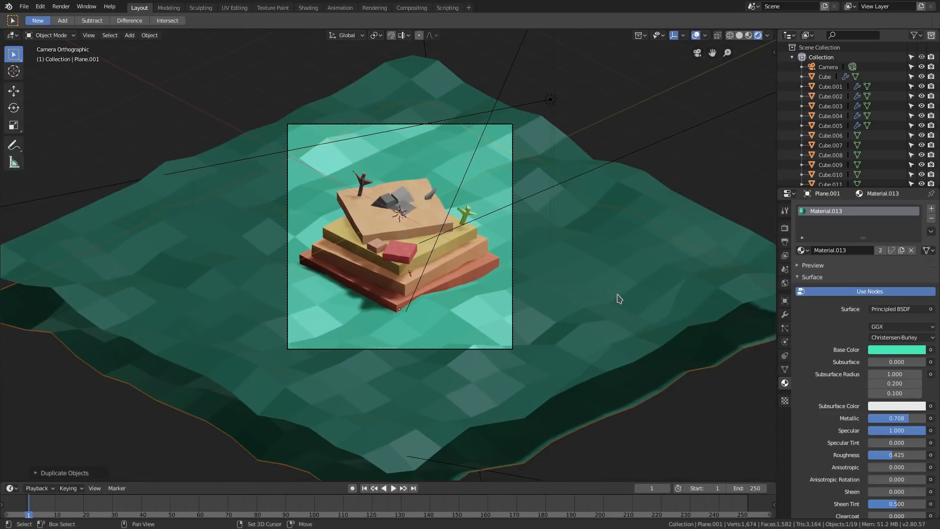
left_click(622, 299, "shift")
key("s")
left_click(491, 290)
key("g")
key("z")
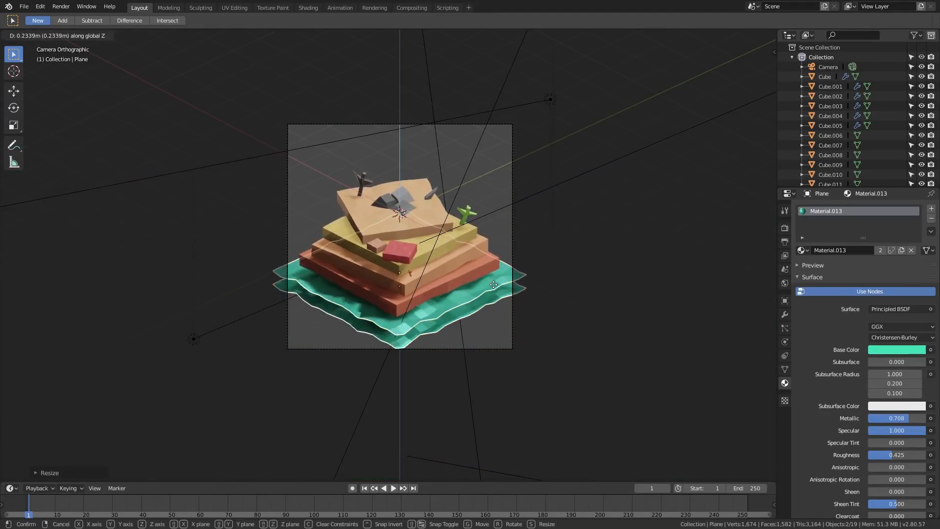
left_click(500, 284)
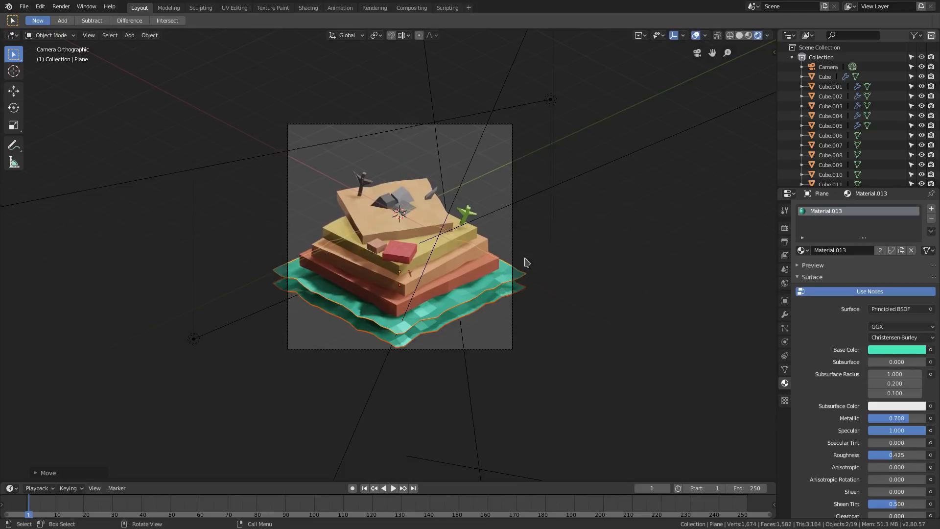
Tilt the camera slightly about its local X axis to recenter the stack in the frame
left_click(520, 242)
key("r")
key("x")
key("x")
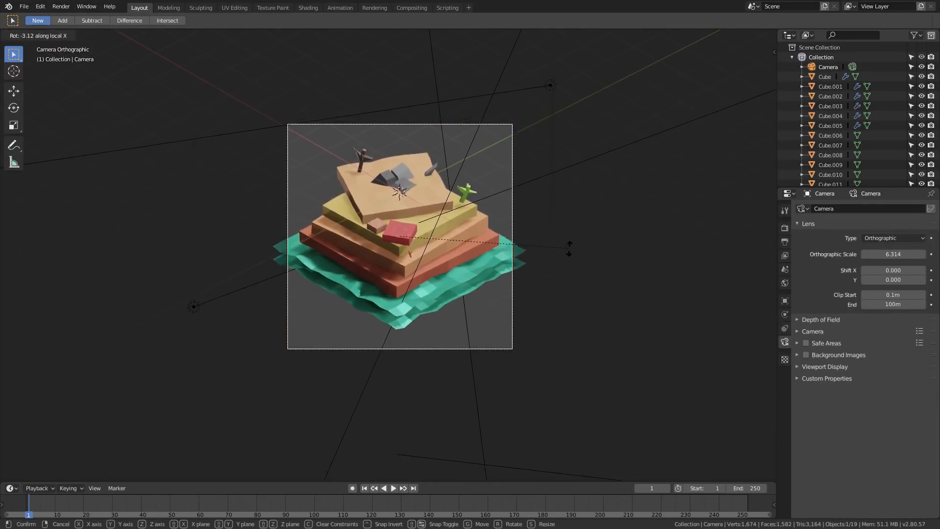
left_click(569, 248)
Rotate the lower plane about the global Z axis
left_click(520, 285)
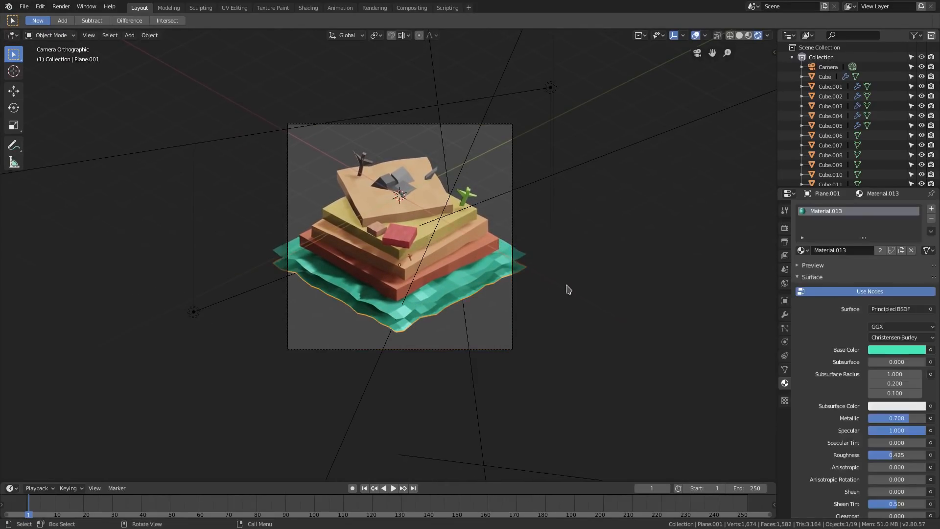
key("r")
key("z")
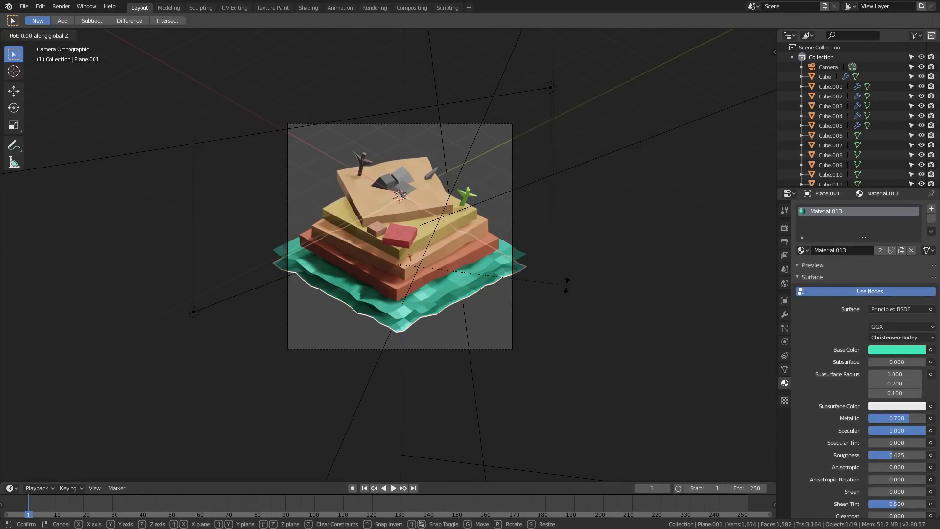
left_click(569, 275)
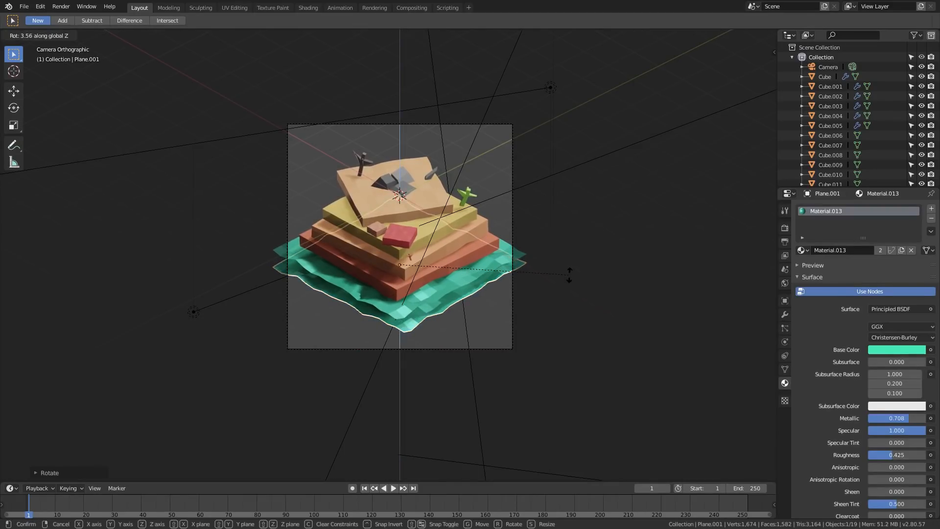
left_click(569, 274)
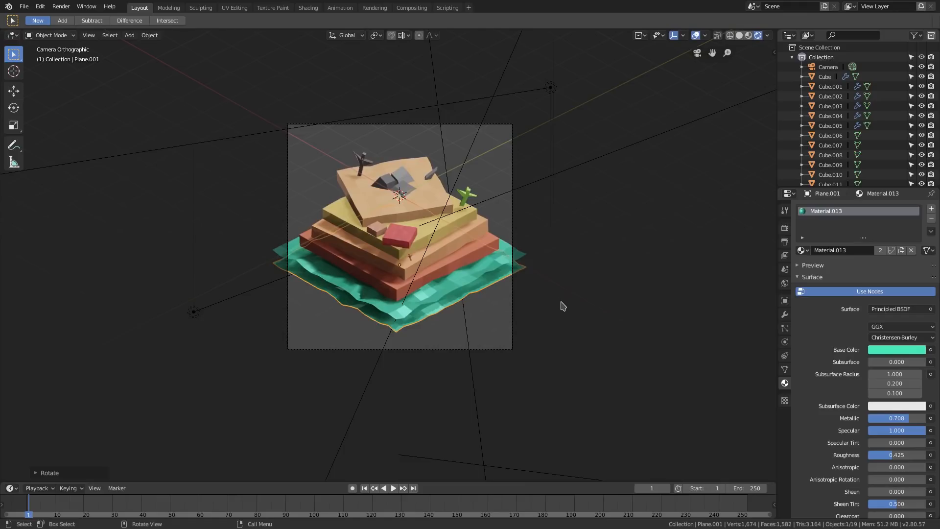
Increase the camera's orthographic scale until the whole stack and both planes fit inside the frame
left_click(514, 284)
left_click_drag(891, 253, 910, 254)
scroll(396, 285, "up", 3)
Make the lower plane's material a separate copy and change its base color to reddish brown
left_click(497, 319)
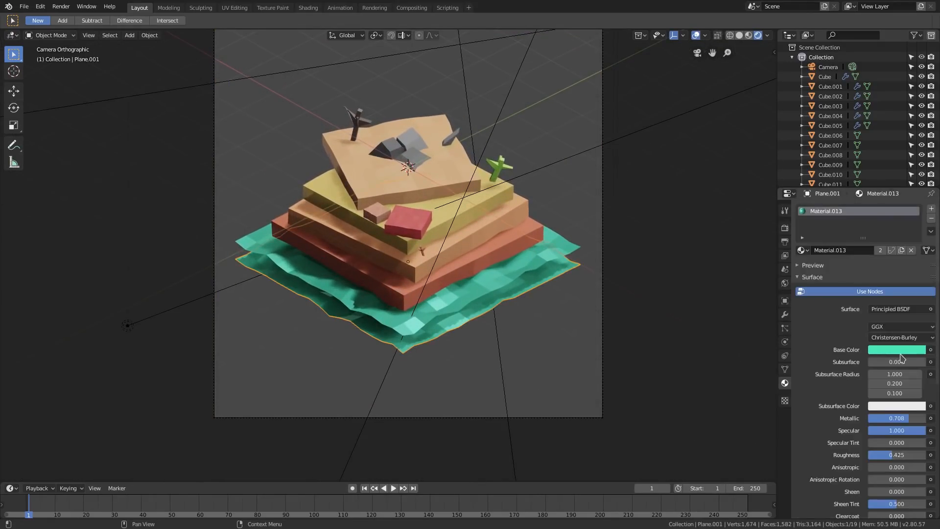
left_click(900, 353)
left_click(880, 251)
left_click(885, 351)
left_click_drag(883, 240, 862, 265)
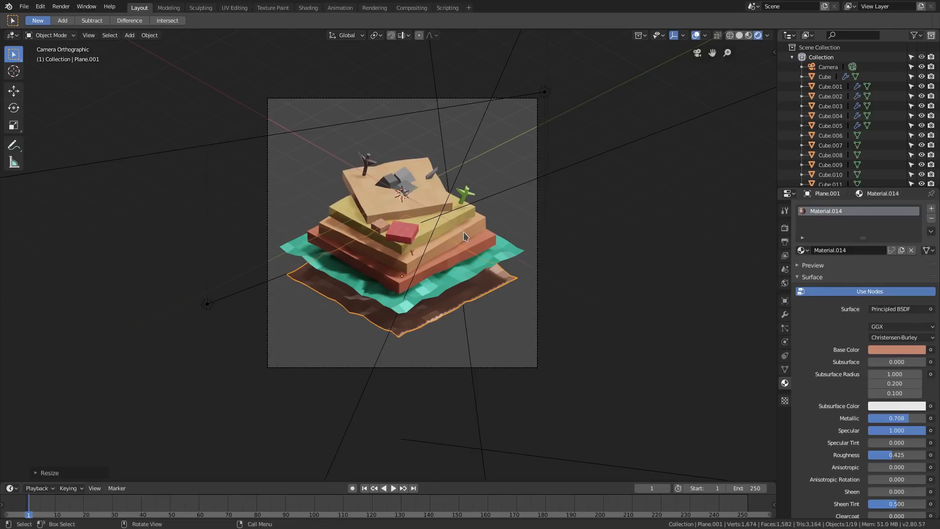
Add a new plane and rotate it 45° about the X axis and 45° about the Z axis
key("shift+a")
mouse_move(397, 187)
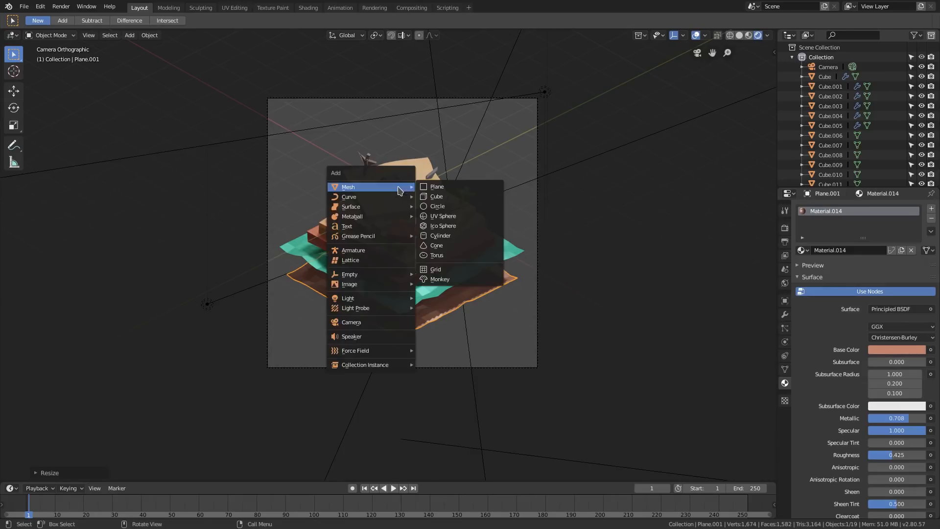
left_click(443, 189)
key("r")
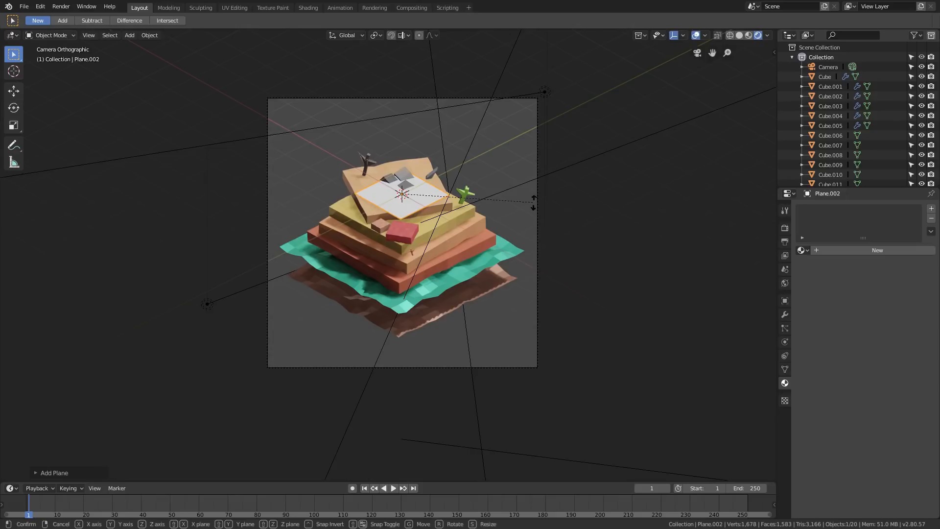
type("x90")
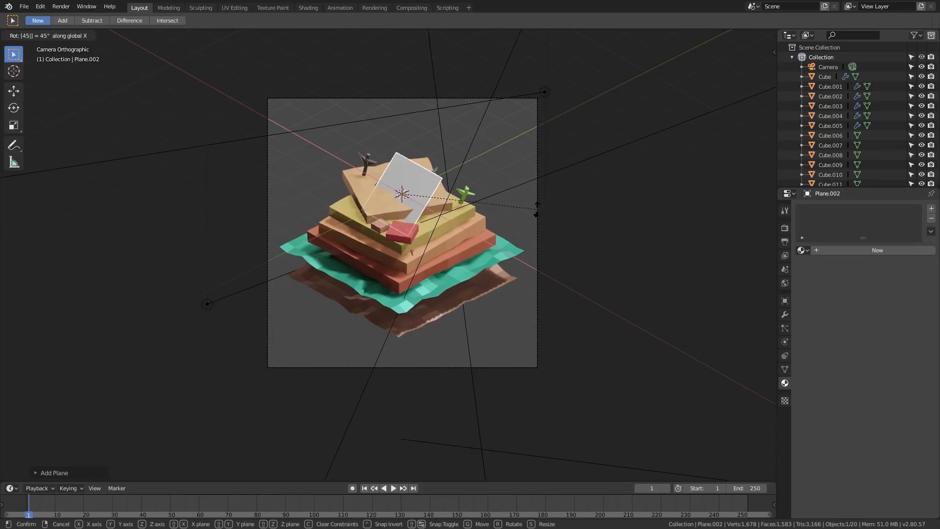
key("Return")
type("rz45")
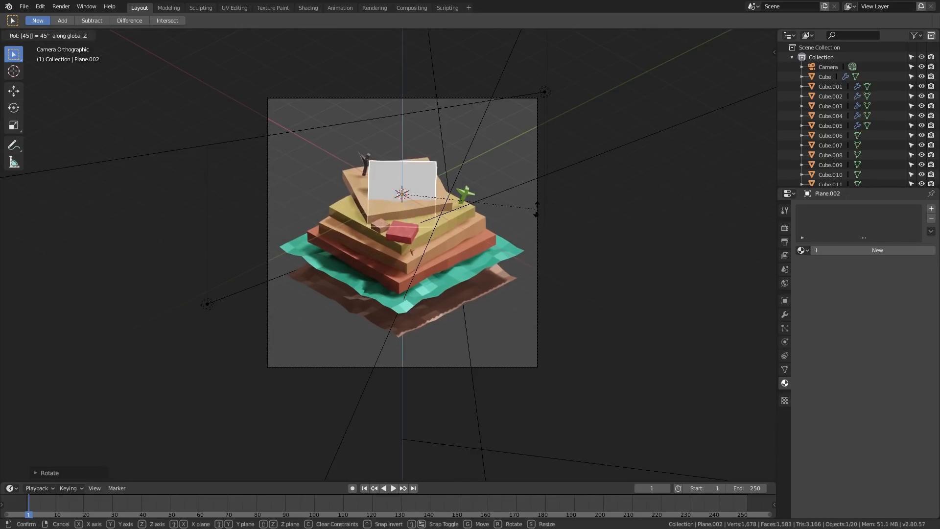
key("Return")
Scale the new plane up beyond the camera frame and place it behind the stack as a backdrop
key("s")
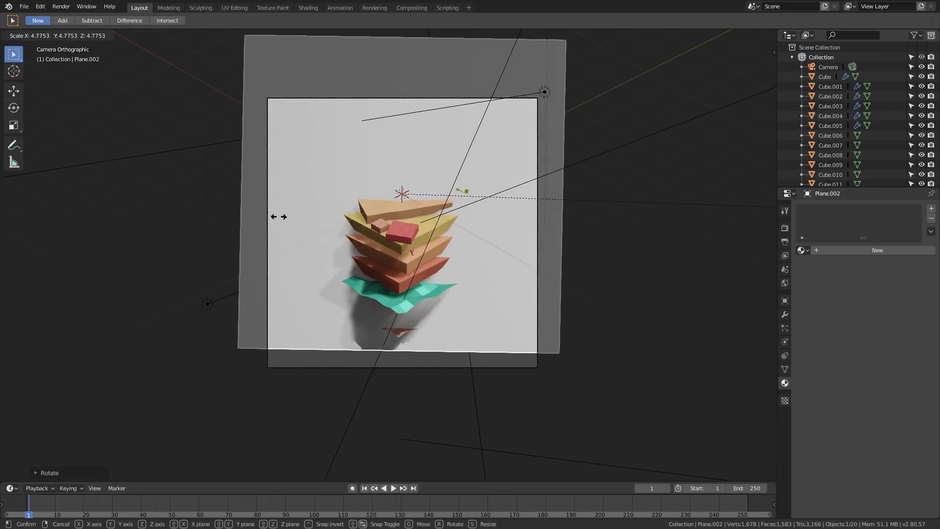
left_click(278, 216)
left_click(345, 294)
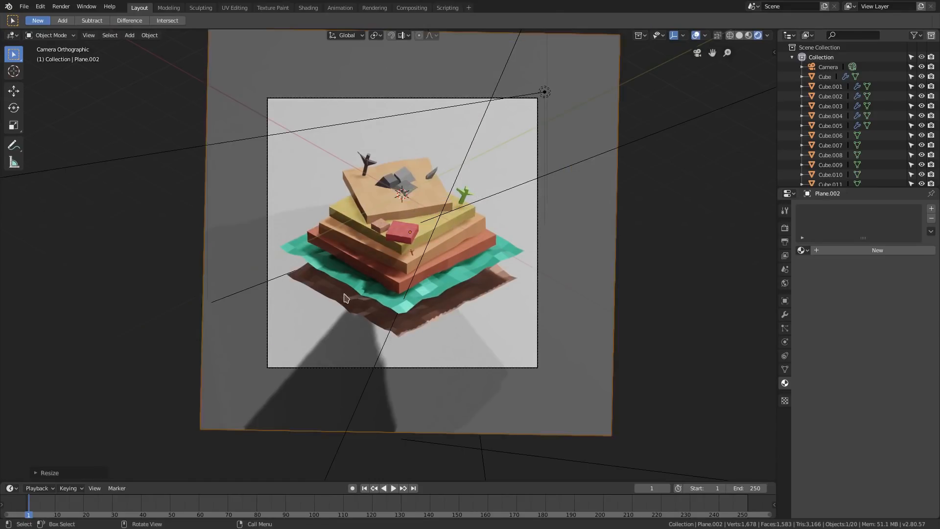
Move the backdrop plane farther behind the stack along its local Z axis and return to the camera view
middle_click_drag(344, 298, 479, 261)
scroll(496, 248, "down", 5)
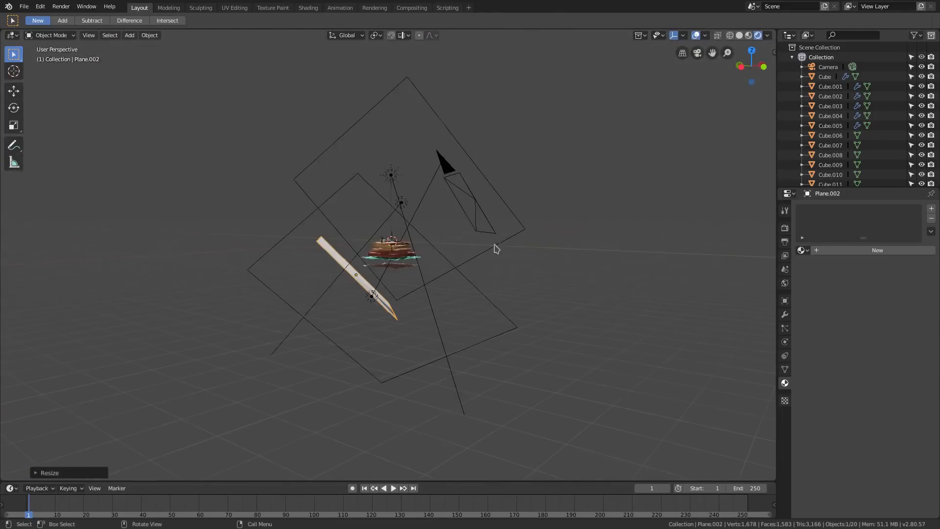
key("g")
key("z")
key("z")
left_click(391, 334)
key("KP_0")
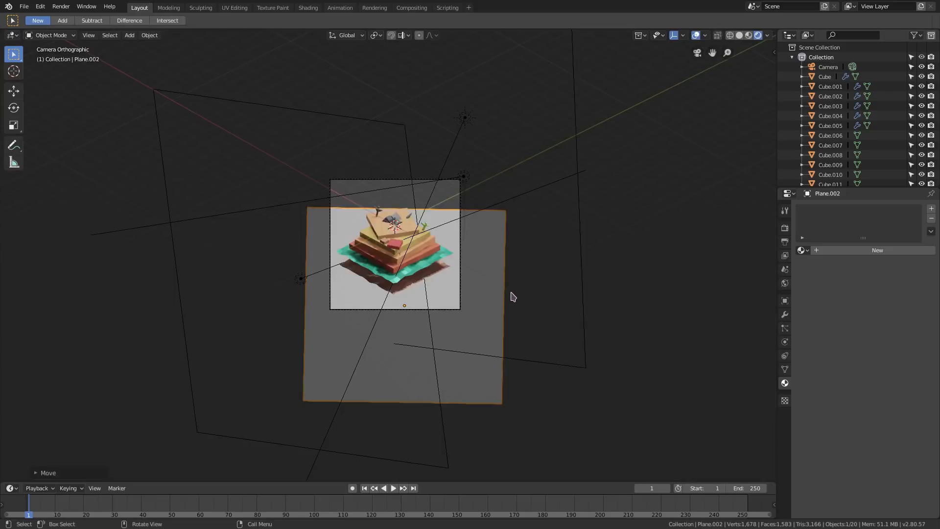
Move the backdrop plane so it fills the area behind the stack in the camera frame and give it a bright blue material
key("g")
left_click(508, 239)
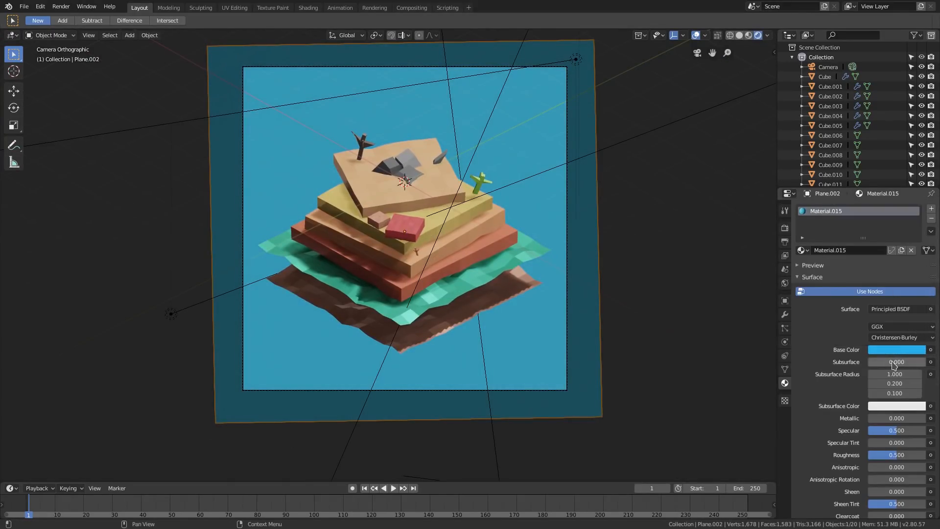
Snap the 3D cursor to the center of the selected blue backdrop plane
middle_click_drag(405, 227, 445, 203)
scroll(441, 208, "down", 2)
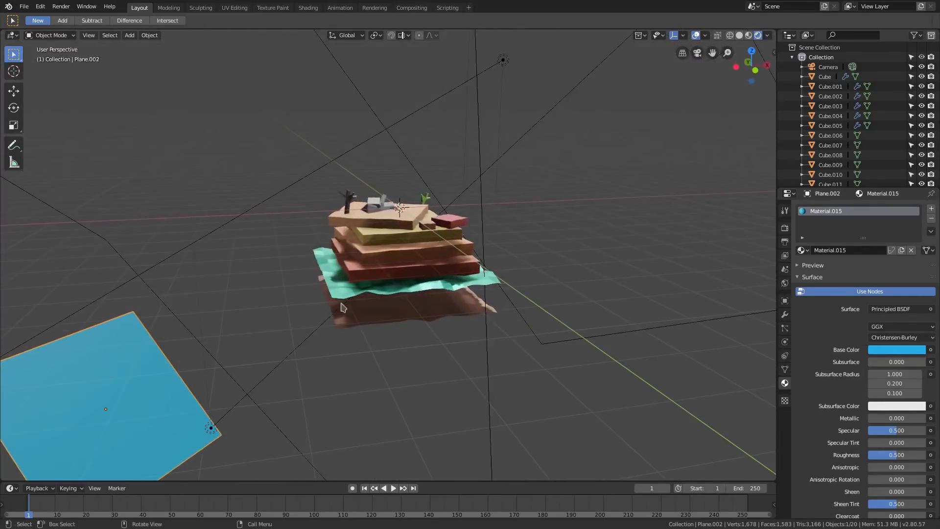
middle_click_drag(329, 305, 402, 228, "shift")
key("KP_Decimal")
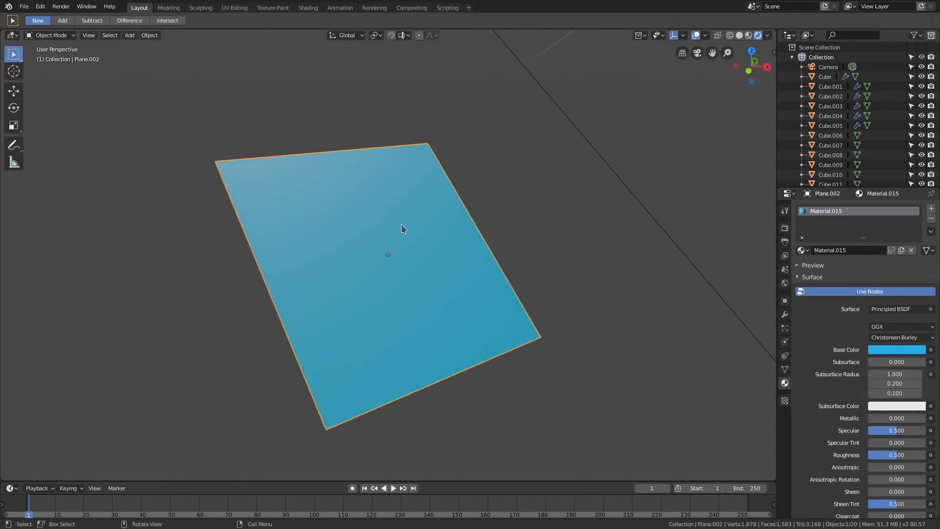
left_click(110, 35)
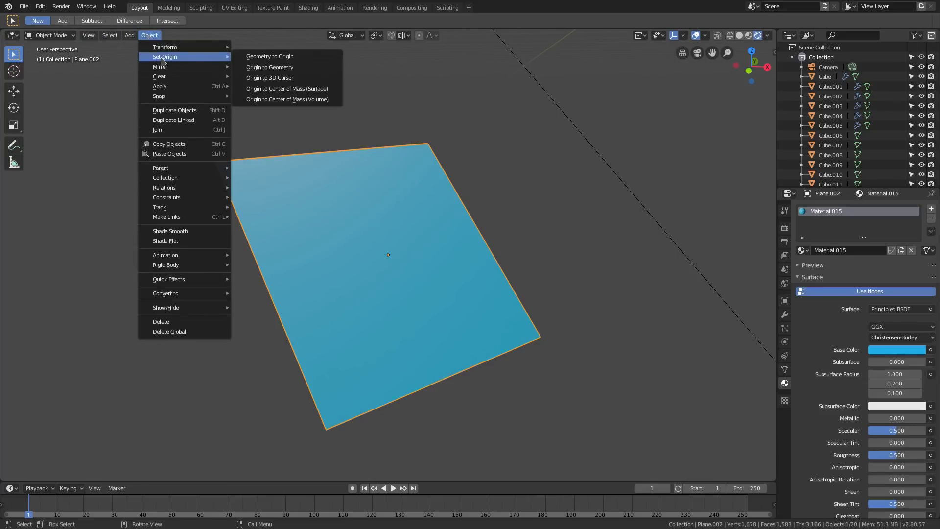
mouse_move(172, 101)
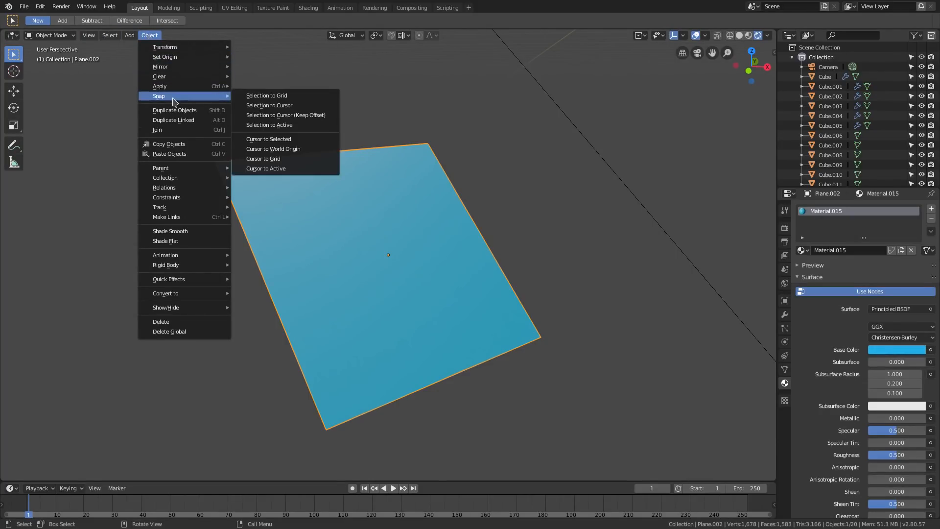
left_click(300, 141)
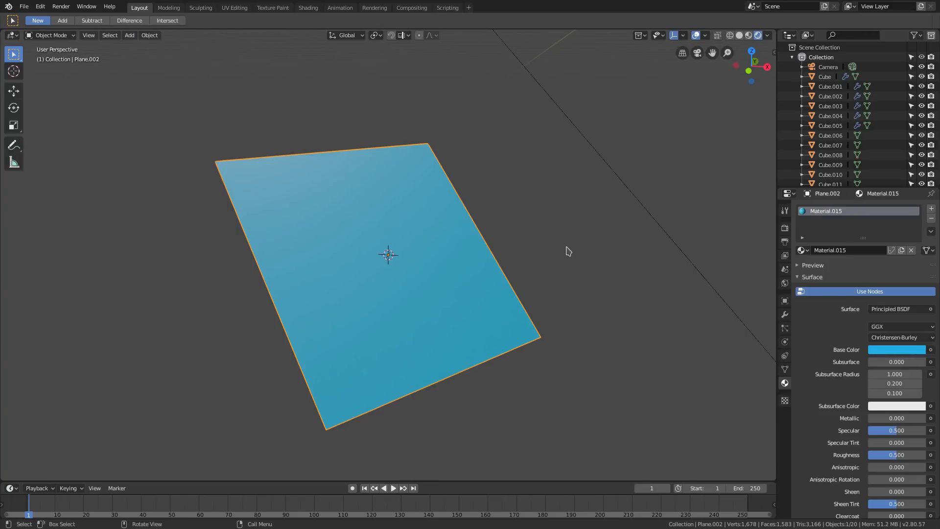
Add a point light at the 3D cursor, move it just in front of the backdrop and raise its power for a brighter glow
key("shift+a")
mouse_move(563, 359)
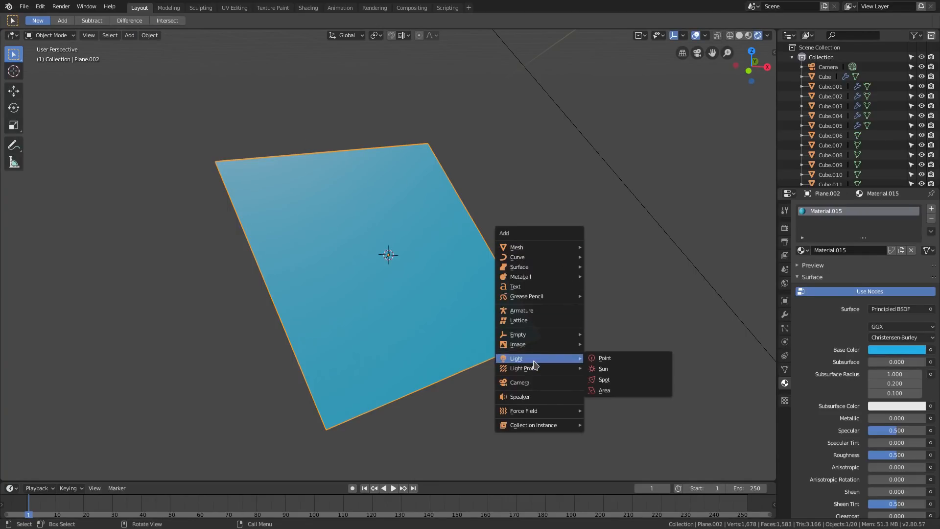
left_click(602, 358)
middle_click_drag(387, 301, 441, 290)
key("g")
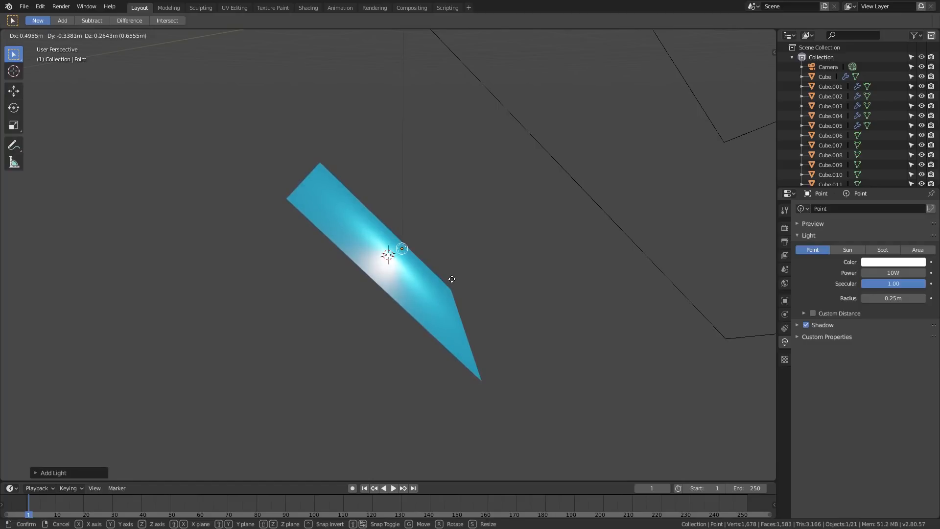
left_click(455, 281)
key("KP_0")
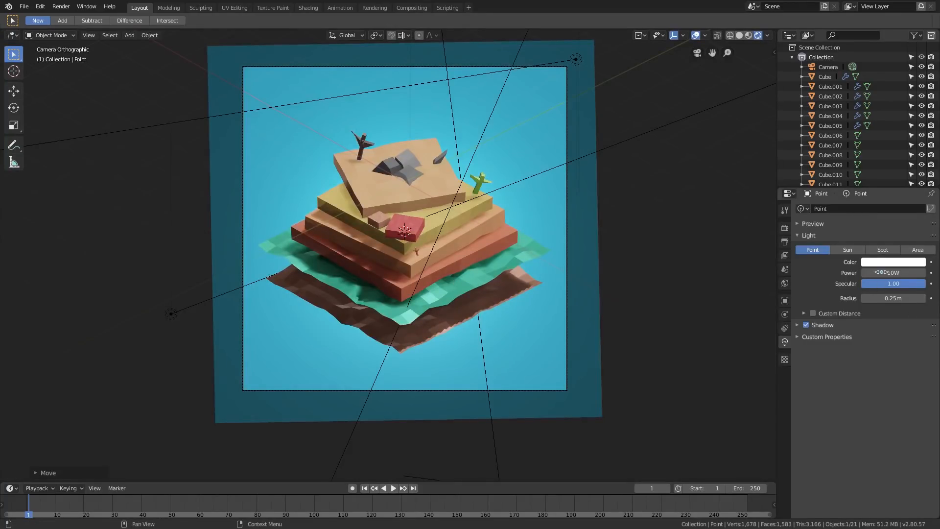
mouse_move(881, 272)
left_mouse_down()
mouse_move(916, 273)
mouse_move(881, 273)
left_mouse_up()
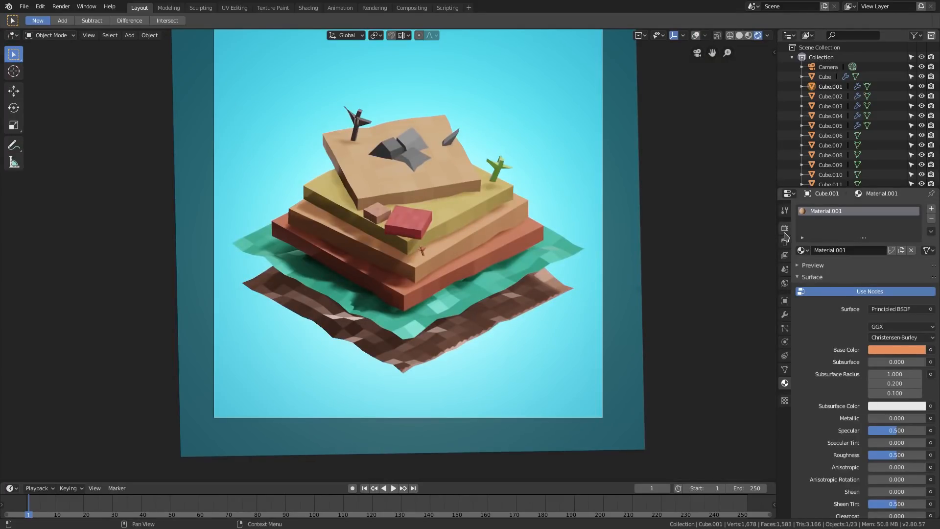
Enable Bloom with threshold 3.487, radius 4.784, intensity 0.091 and a light blue color, plus Screen Space Reflections and Volumetric
left_click(785, 228)
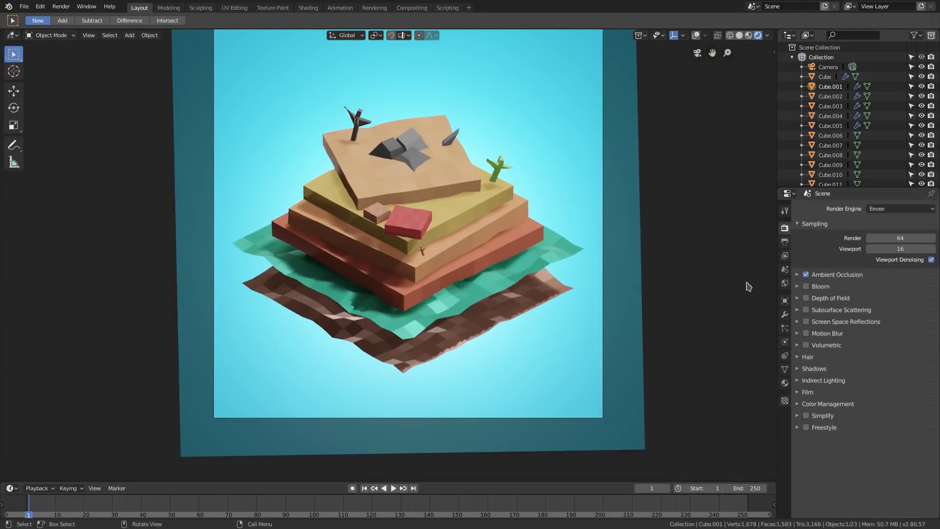
left_click(806, 286)
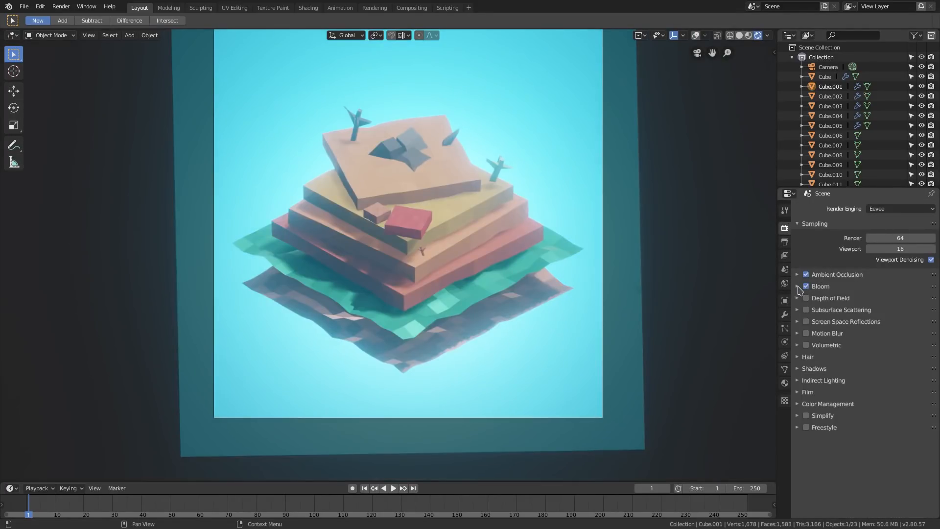
left_click(797, 287)
left_click(807, 393)
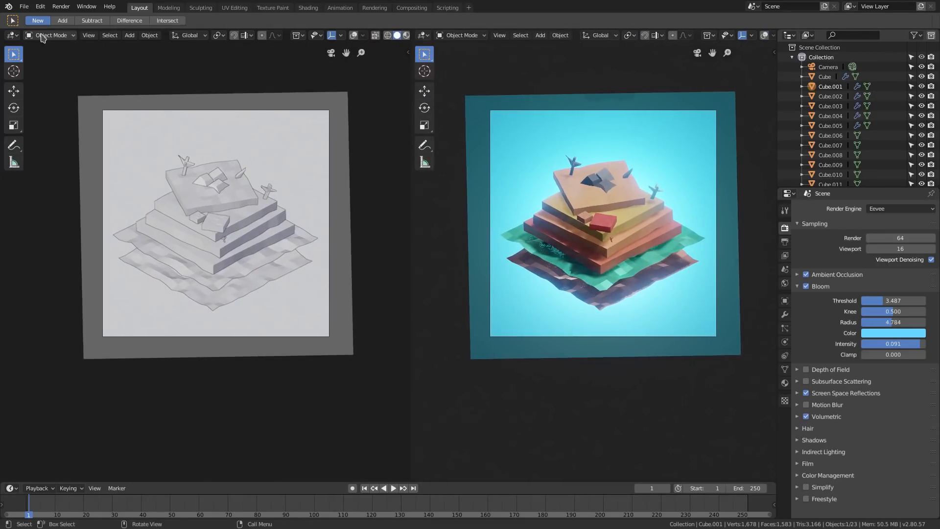
Turn the solid-shaded viewport into a Shader Editor and show the World node tree in it
left_click(11, 35)
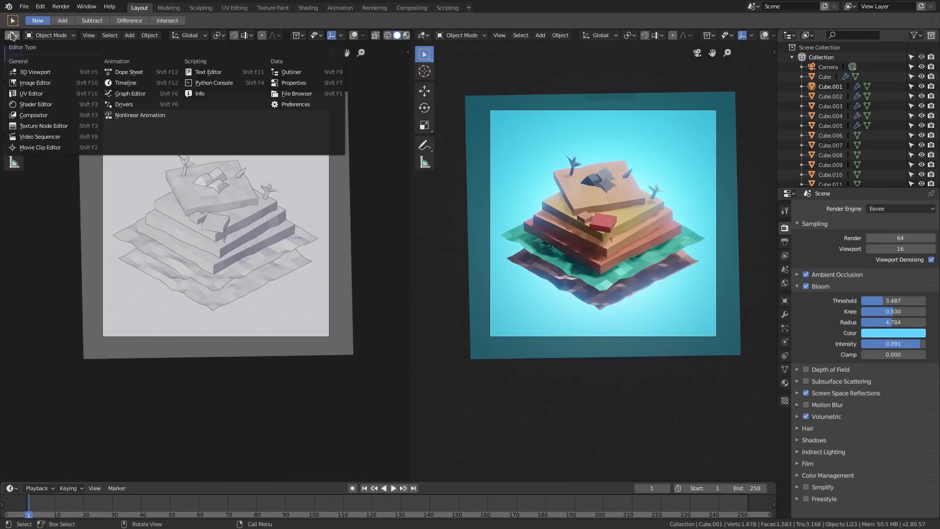
left_click(59, 105)
scroll(157, 383, "up", 1)
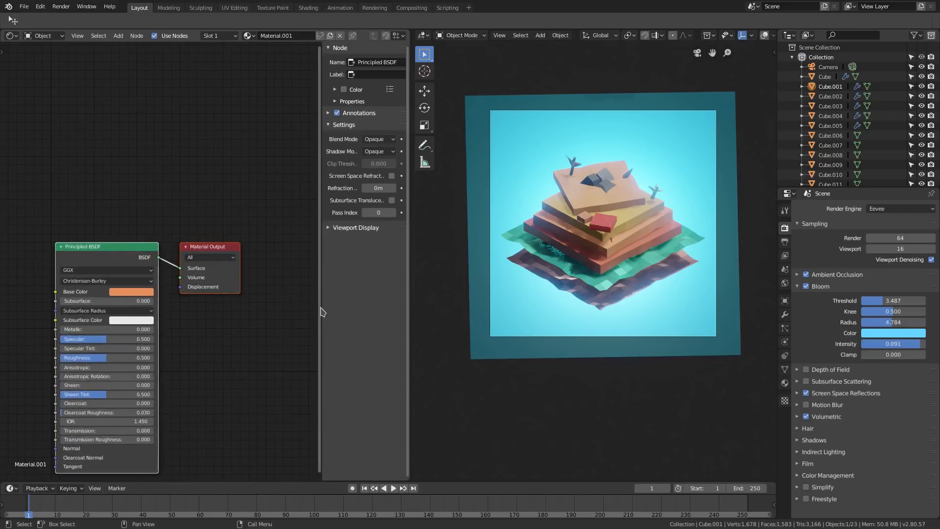
key("n")
middle_click_drag(313, 315, 406, 196)
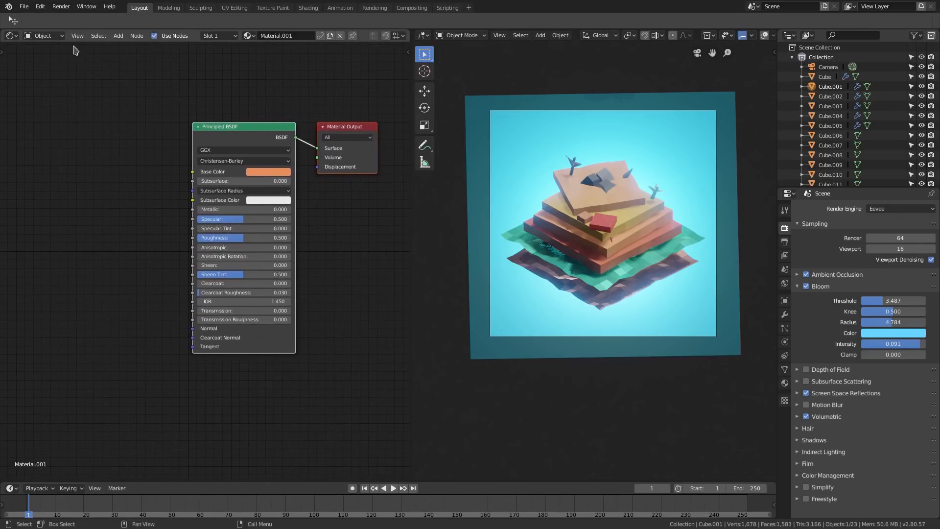
left_click(48, 37)
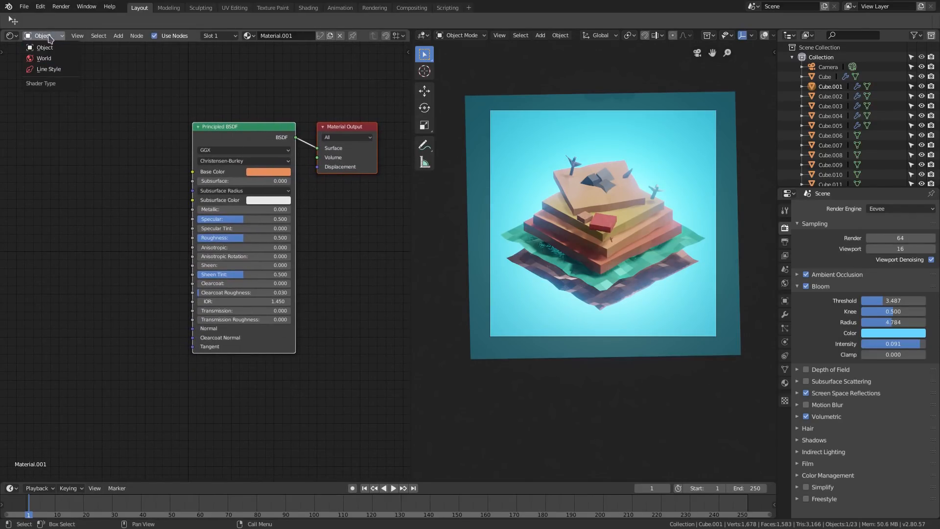
left_click(44, 58)
Move the Background node aside, add a Mix Shader node and connect its output to the World Output's Volume input
left_click_drag(216, 133, 117, 110)
key("shift+a")
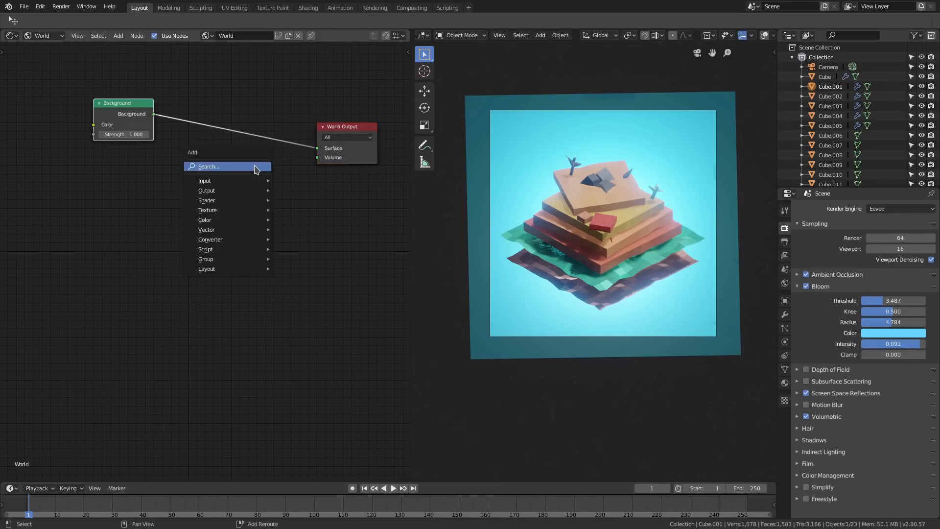
left_click(255, 167)
type("mix")
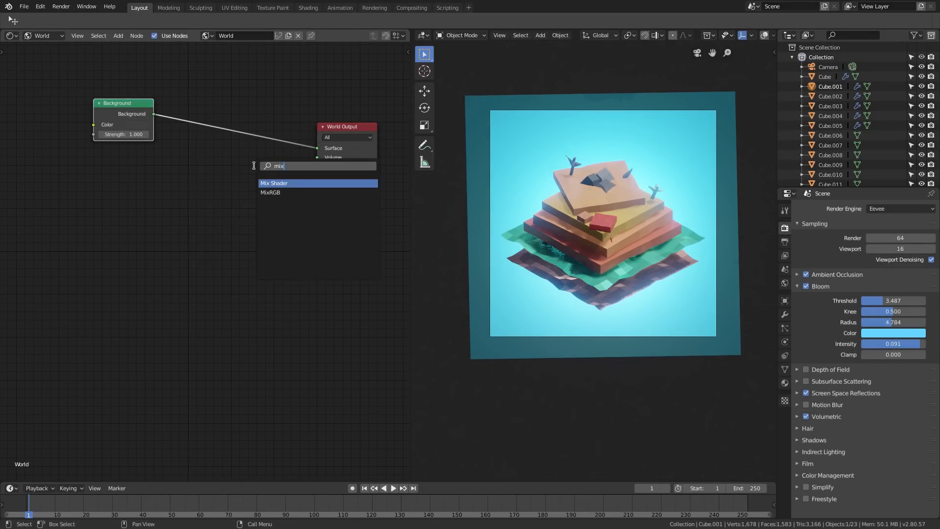
key("Return")
left_click(212, 166)
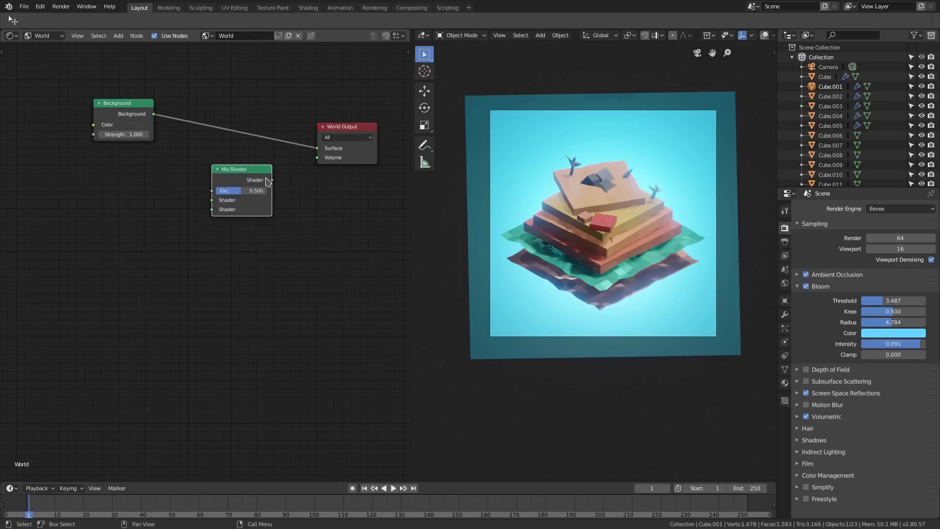
left_click_drag(272, 180, 317, 157)
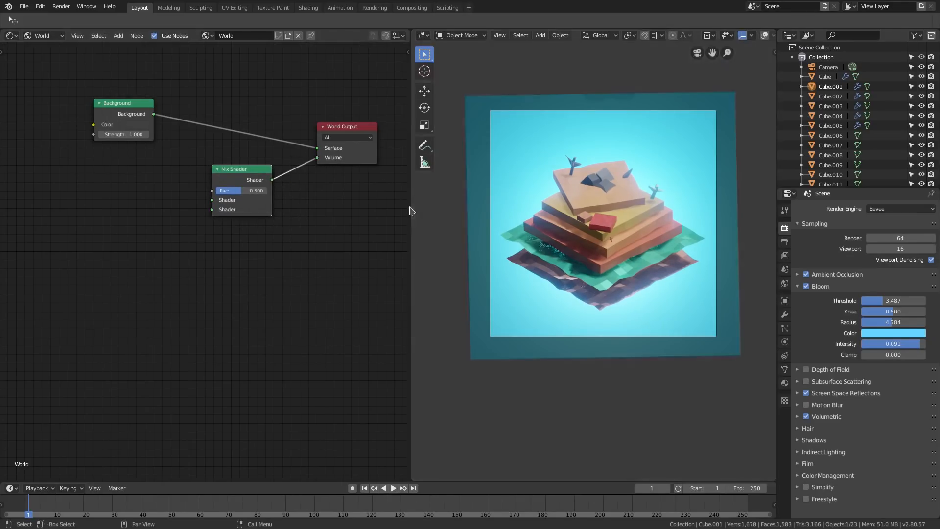
Add a Volume Scatter node beside the Mix Shader in the World node tree
key("shift+a")
left_click(168, 207)
type("volum")
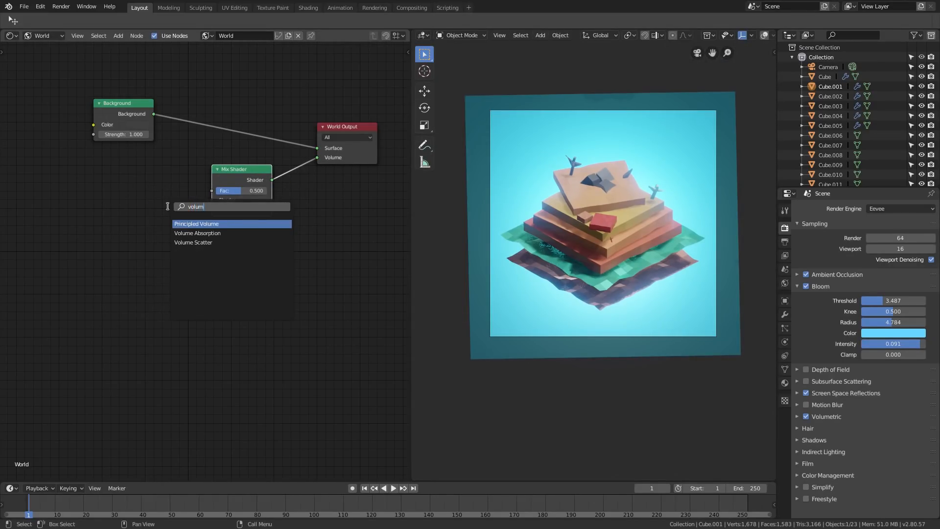
left_click(228, 243)
left_click(141, 206)
Add a Volume Absorption node above Volume Scatter and connect the two to the Mix Shader's first and second shader inputs
key("shift+a")
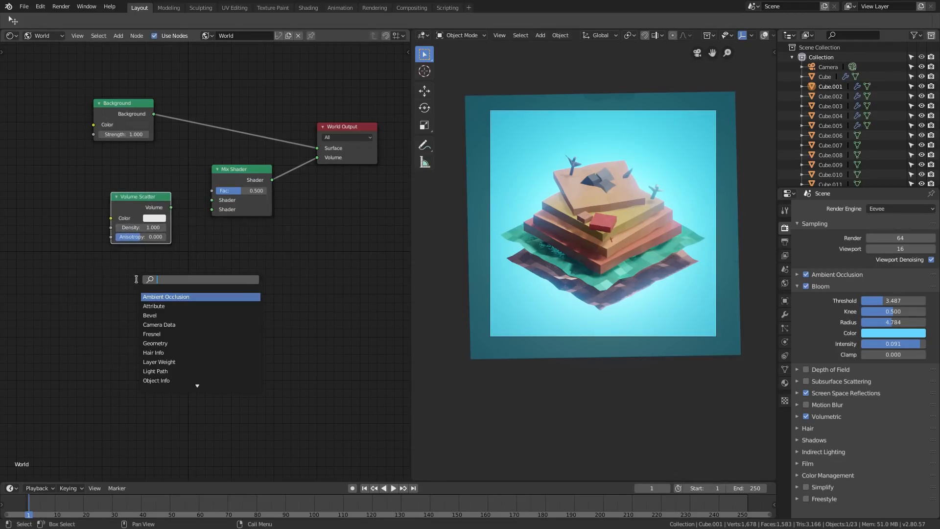
type("vol")
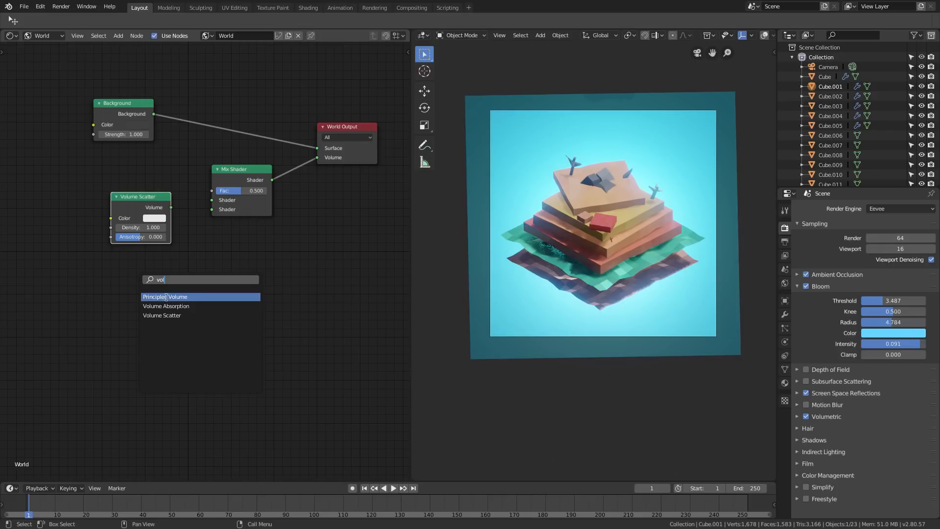
left_click(166, 306)
left_click(111, 255)
left_click_drag(148, 239, 149, 226)
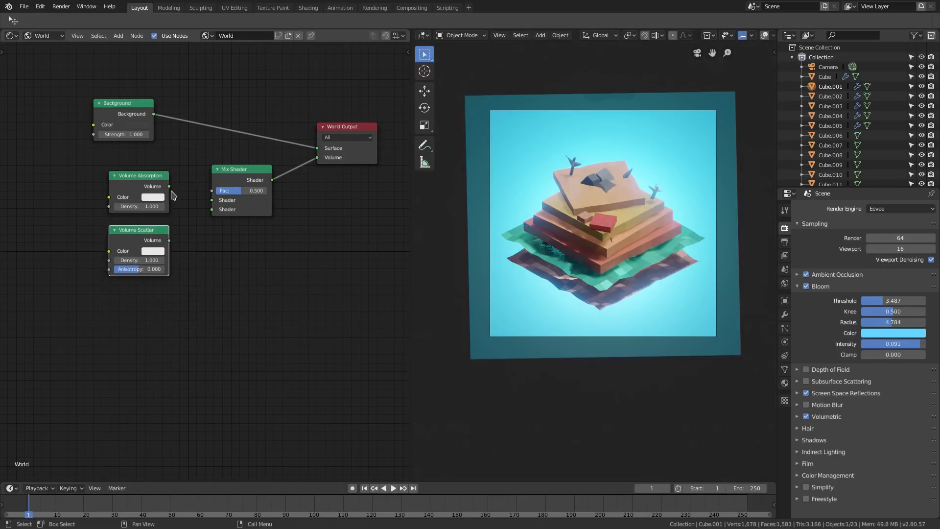
left_click_drag(170, 187, 193, 194)
left_click_drag(172, 249, 214, 216)
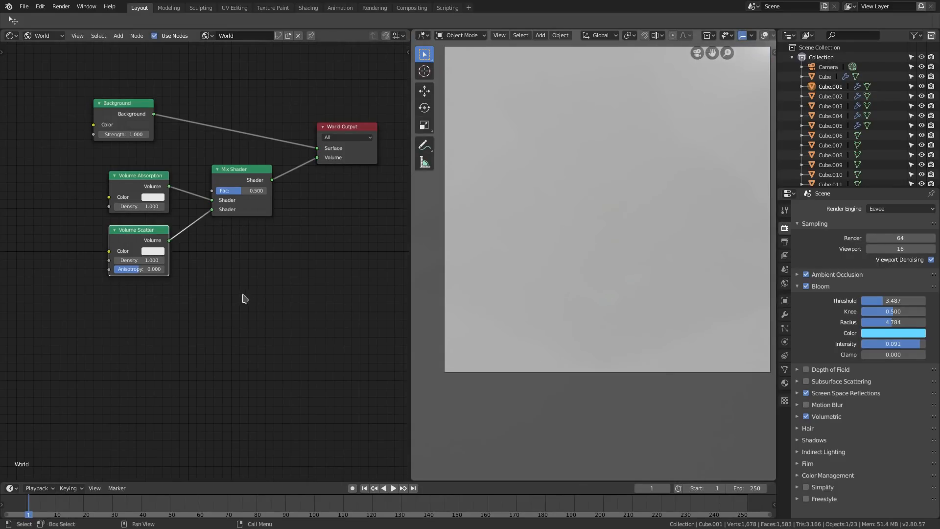
Set Volume Scatter to density 0.040 and anisotropy -1.000, and Volume Absorption to density 0.1
left_click_drag(140, 260, 120, 260)
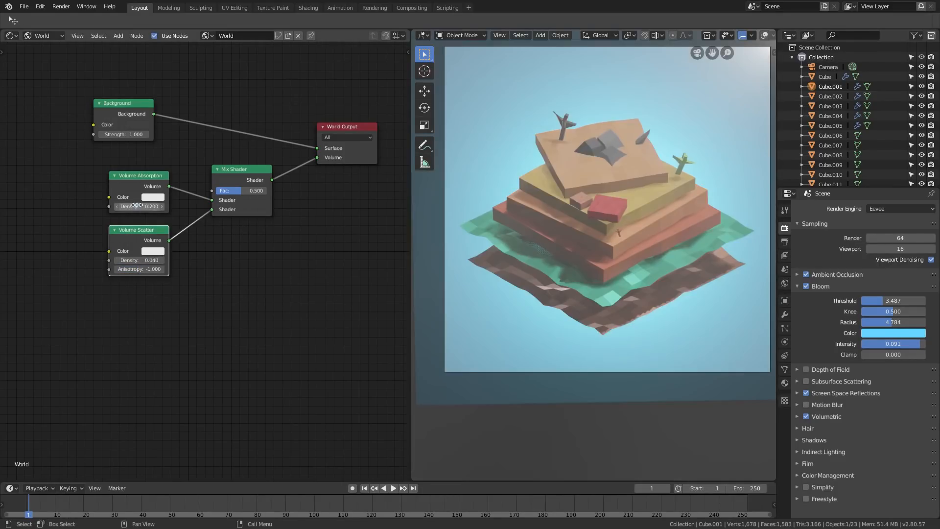
left_click(141, 205)
type("0.1")
key("Return")
middle_click_drag(644, 246, 647, 271, "shift")
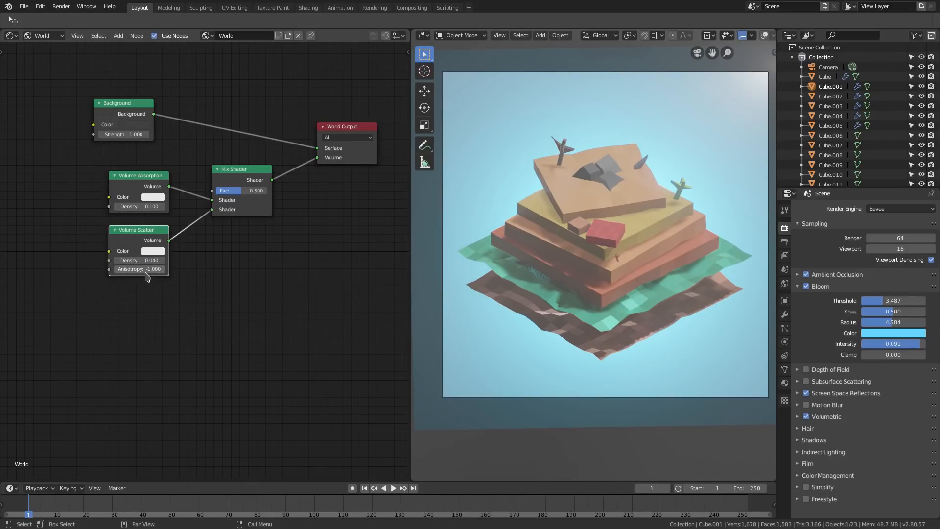
Change the Volume Scatter color to a medium blue
left_click(153, 252)
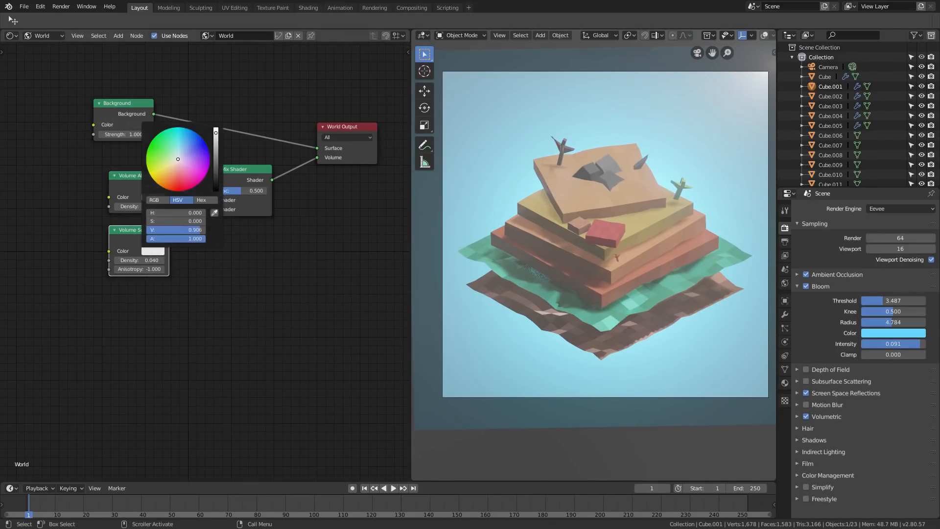
left_click(194, 147)
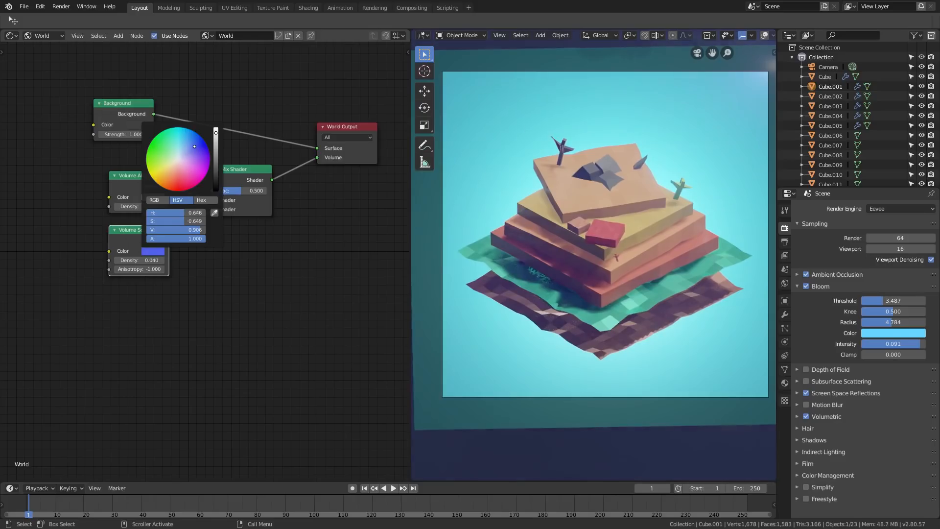
mouse_move(195, 147)
left_mouse_down()
mouse_move(161, 149)
mouse_move(160, 168)
mouse_move(184, 178)
mouse_move(202, 165)
mouse_move(193, 153)
left_mouse_up()
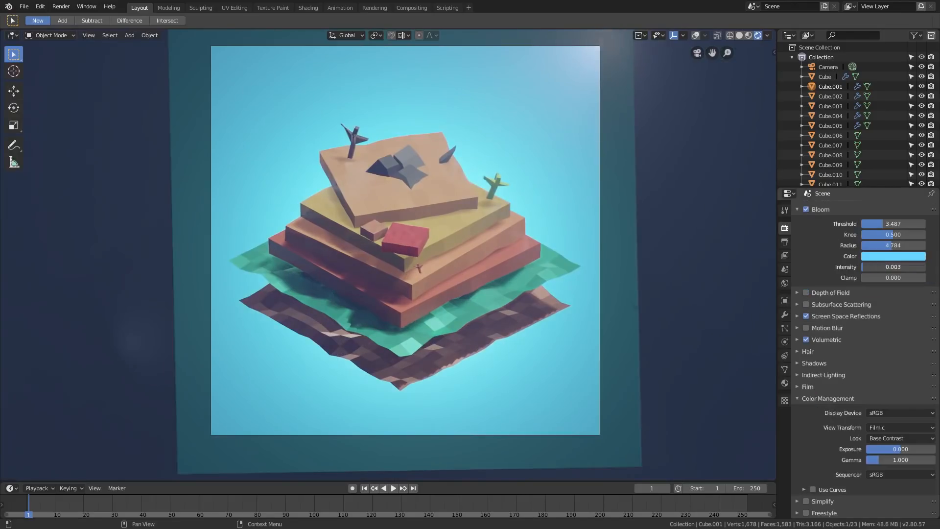
Adjust Bloom to threshold 1.845, knee 0.791, radius 5.978 and intensity 0.100
scroll(891, 269, "up", 3)
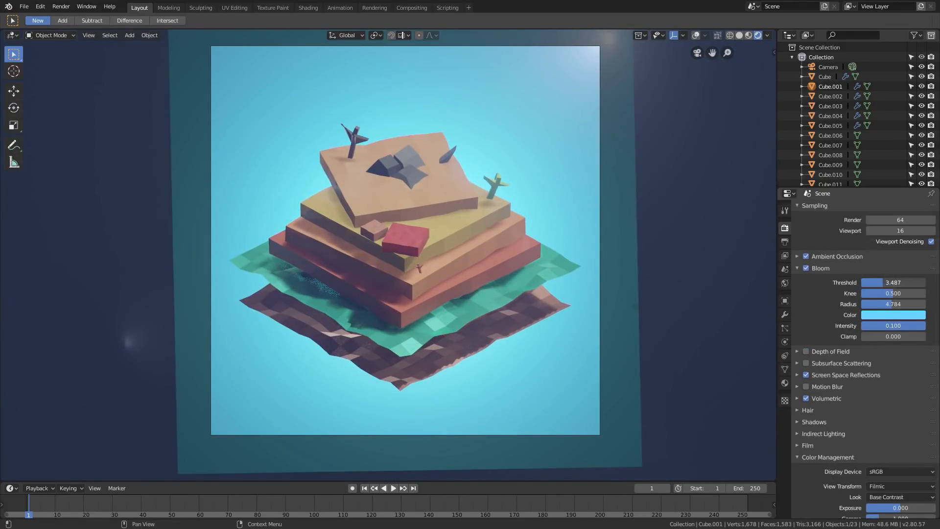
left_click_drag(884, 282, 902, 305)
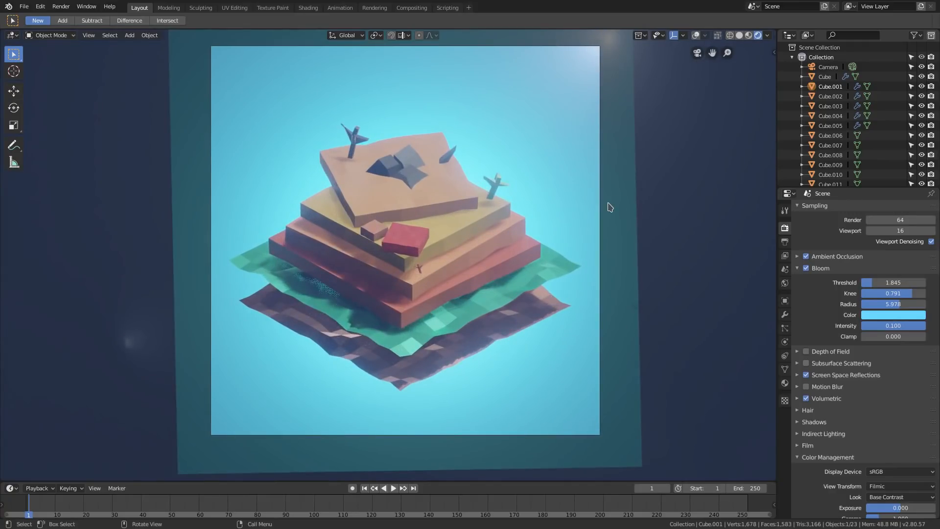
Select the camera and open the scene's output settings to examine the render dimensions
left_click(604, 207)
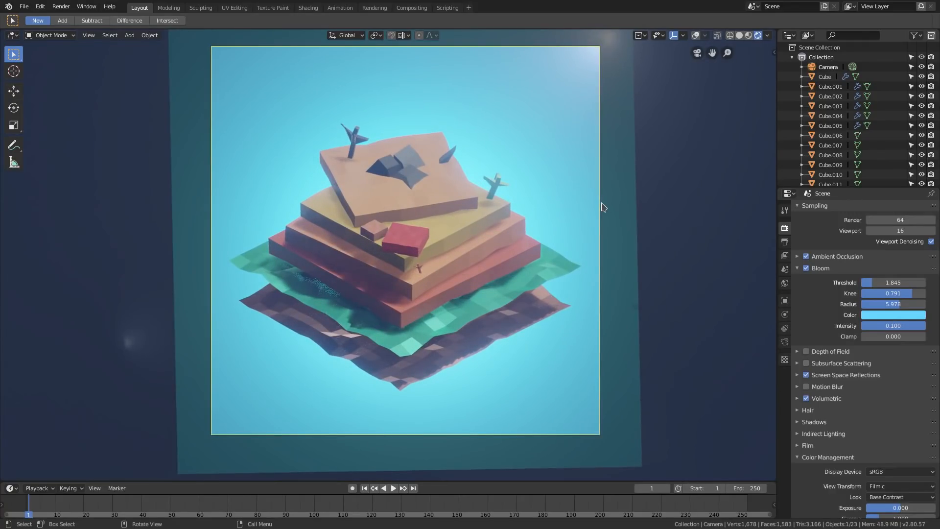
left_click(785, 242)
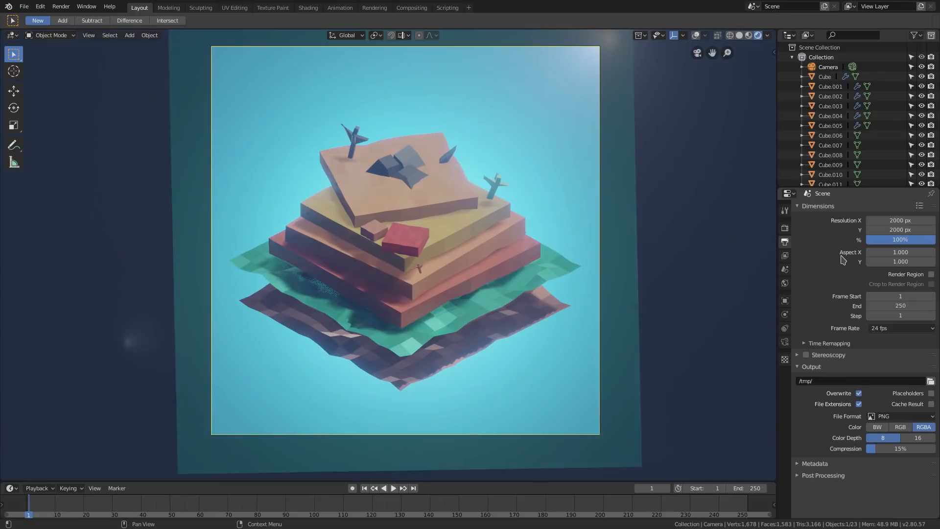